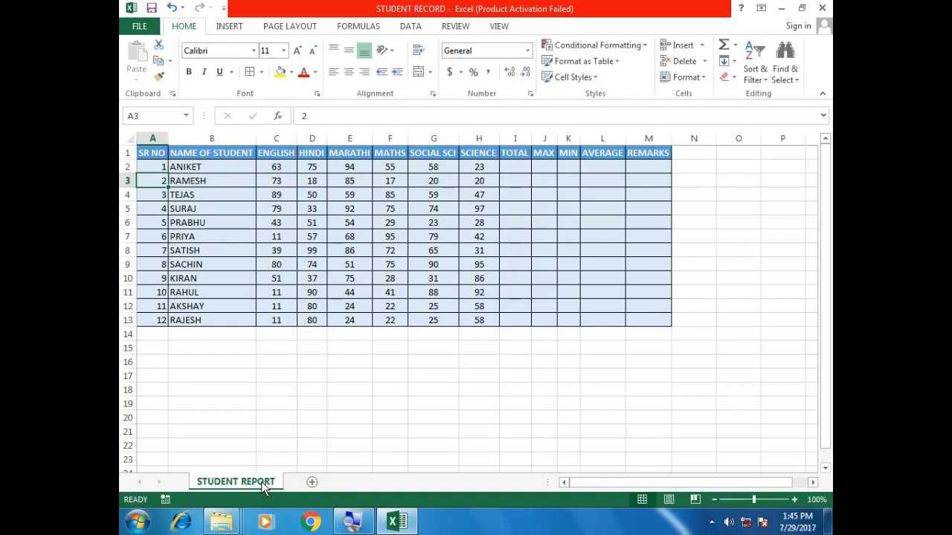
click(311, 366)
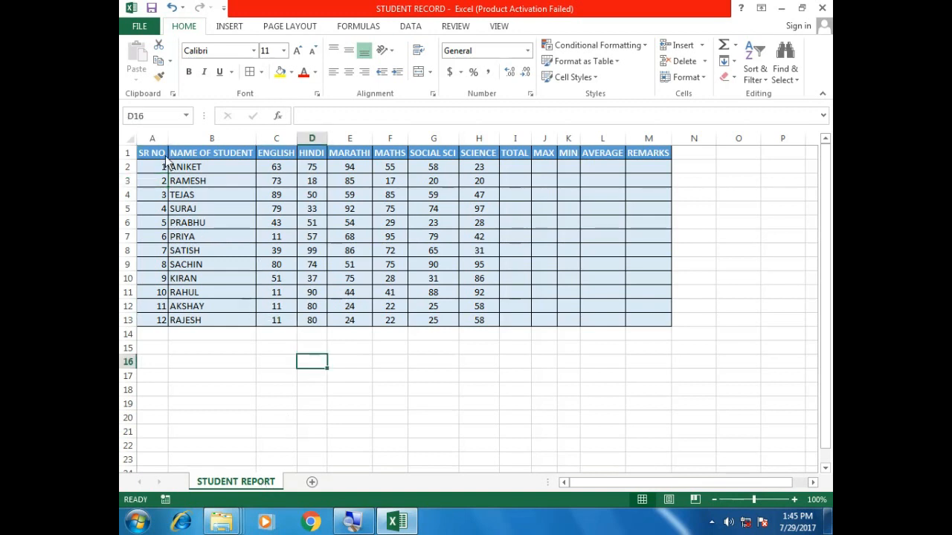
drag(165, 156, 339, 278)
click(437, 301)
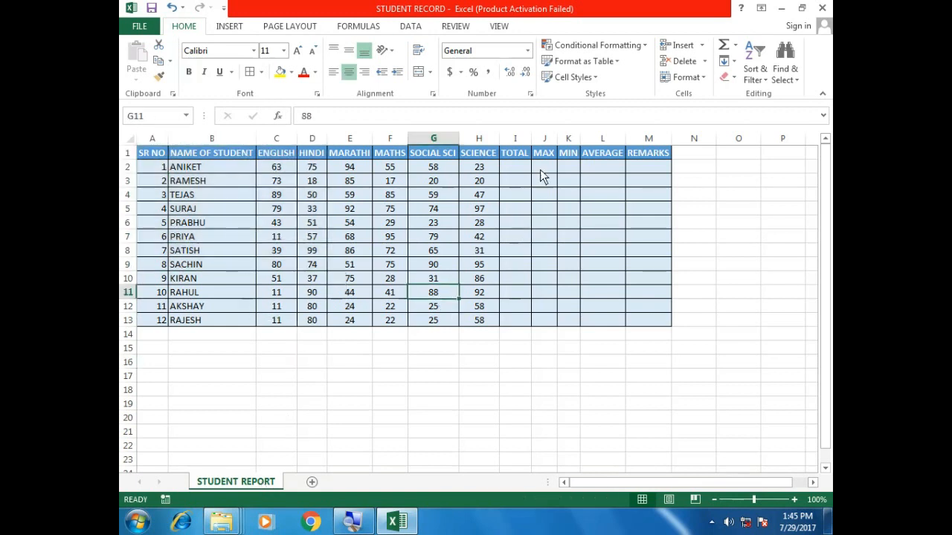
- Total the first student's marks in I2 with =SUM(C2:H2) and fill the formula down to I13
click(515, 166)
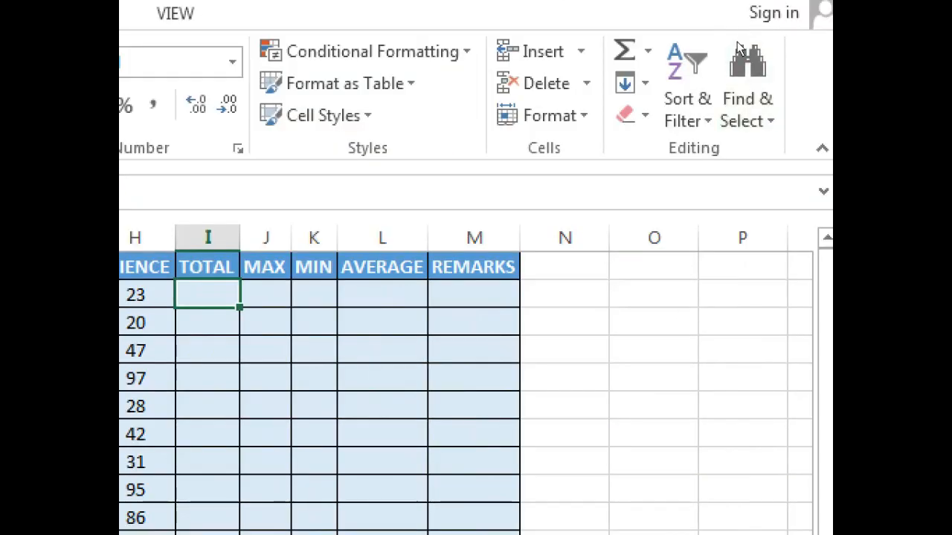
click(647, 51)
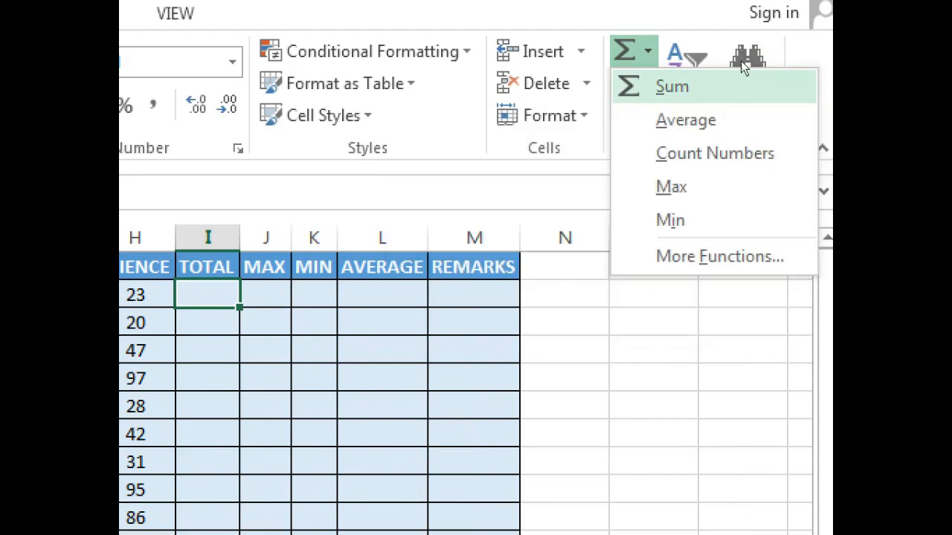
click(655, 92)
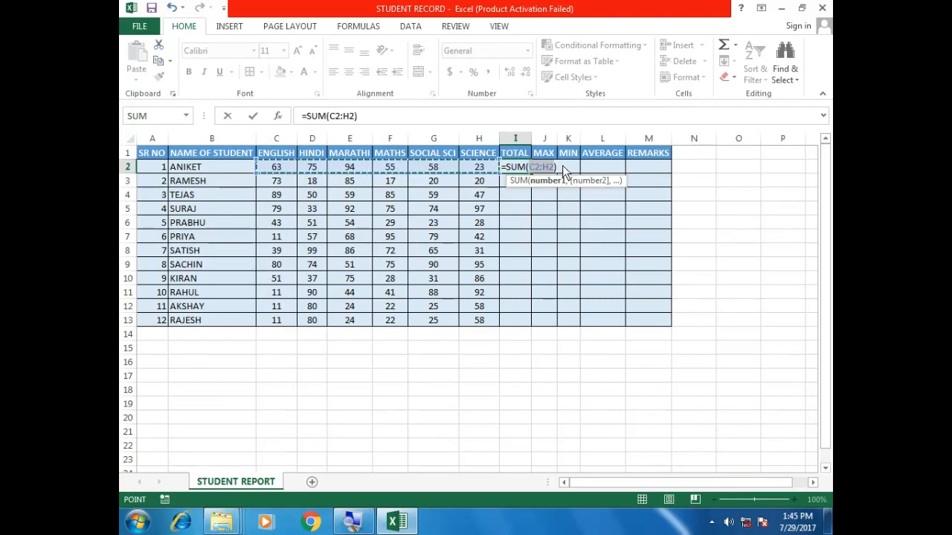
key(ctrl+Return)
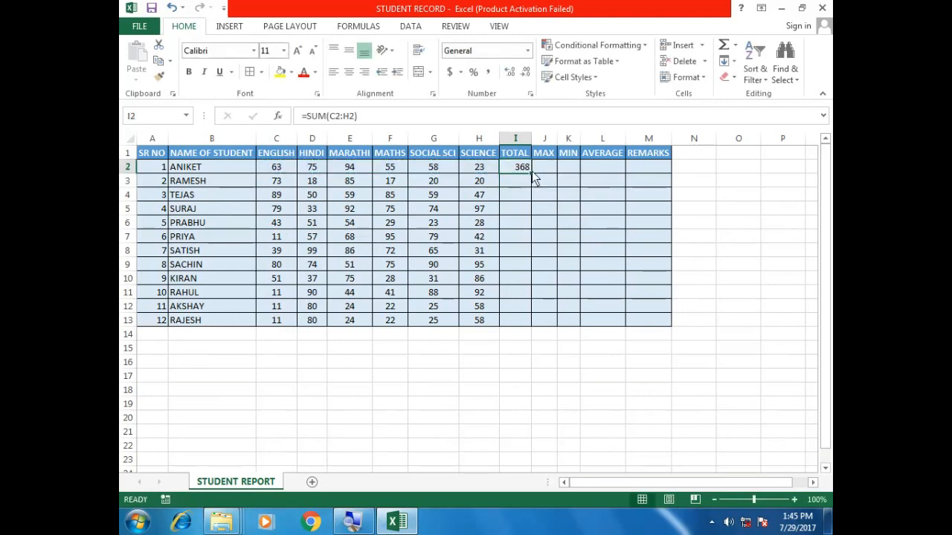
drag(531, 172, 520, 331)
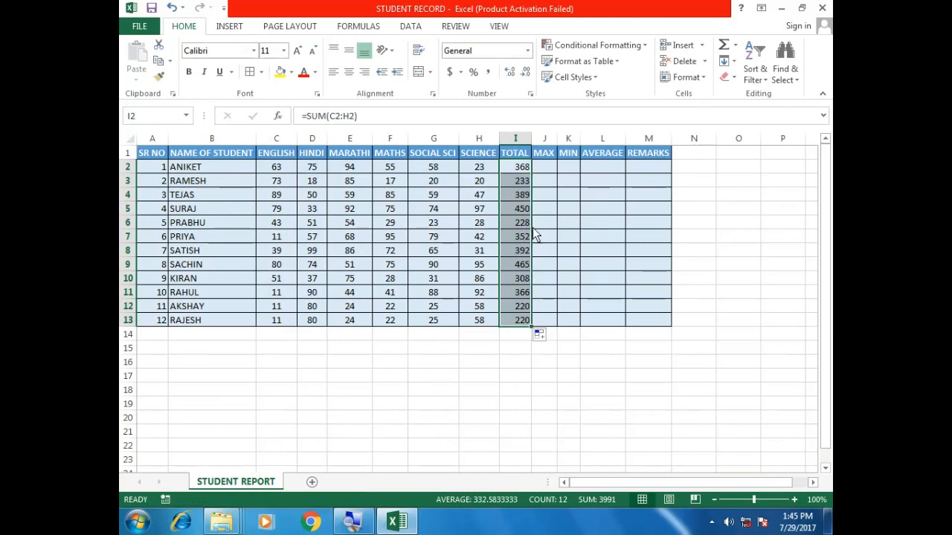
click(563, 238)
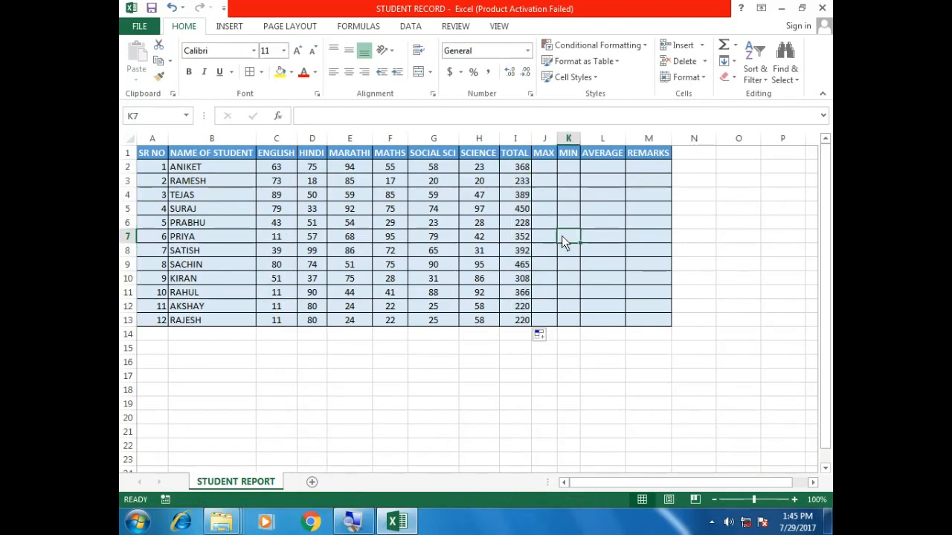
- Calculate the first student's average in L2 with =AVERAGE(C2:H2) and fill the formula down to L13
click(603, 170)
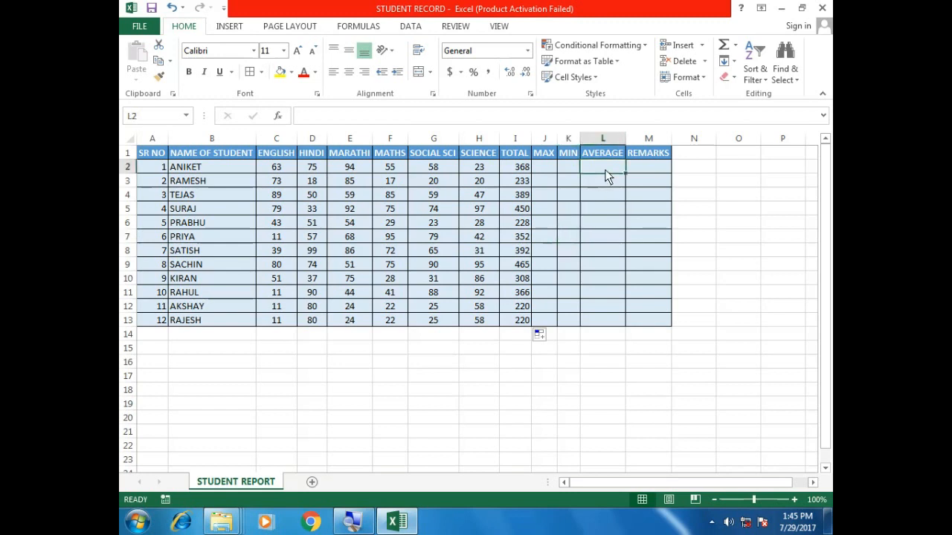
click(734, 44)
click(735, 81)
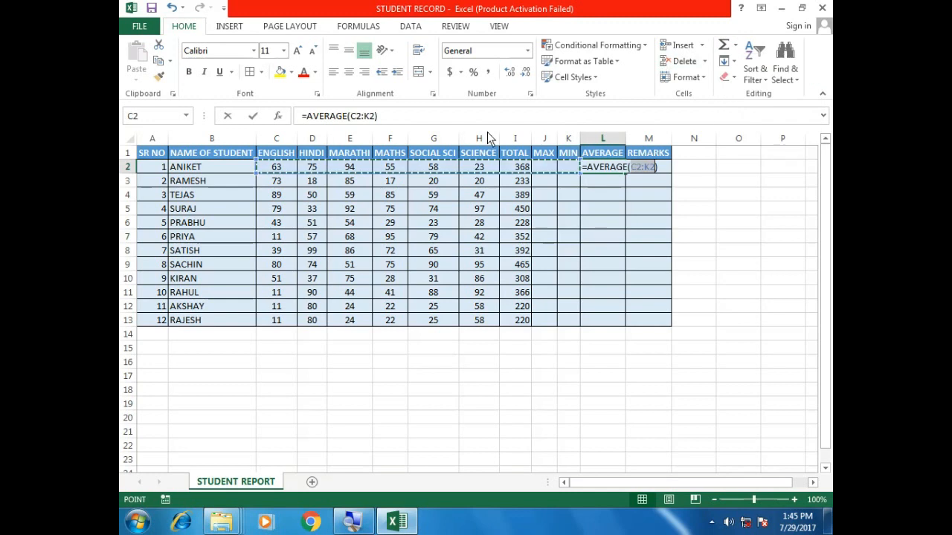
drag(273, 170, 492, 176)
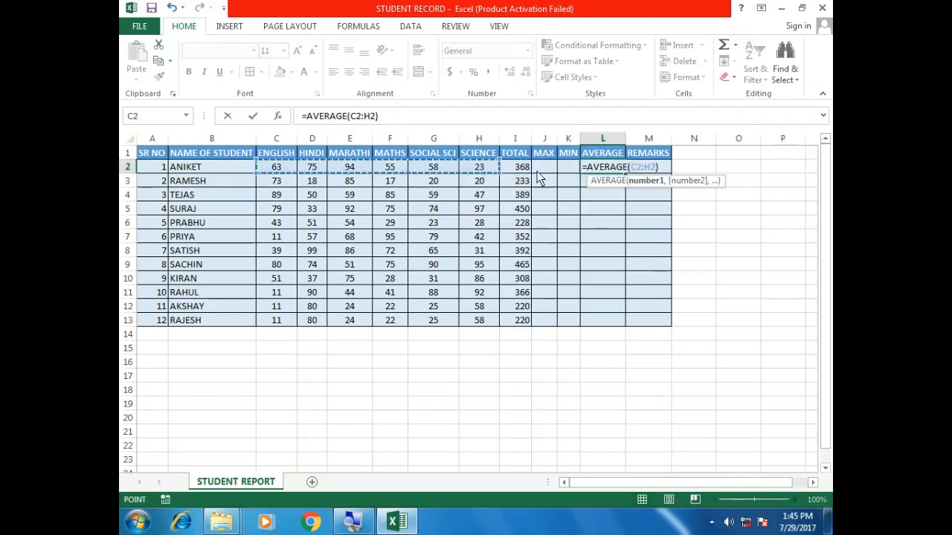
key(Return)
click(608, 170)
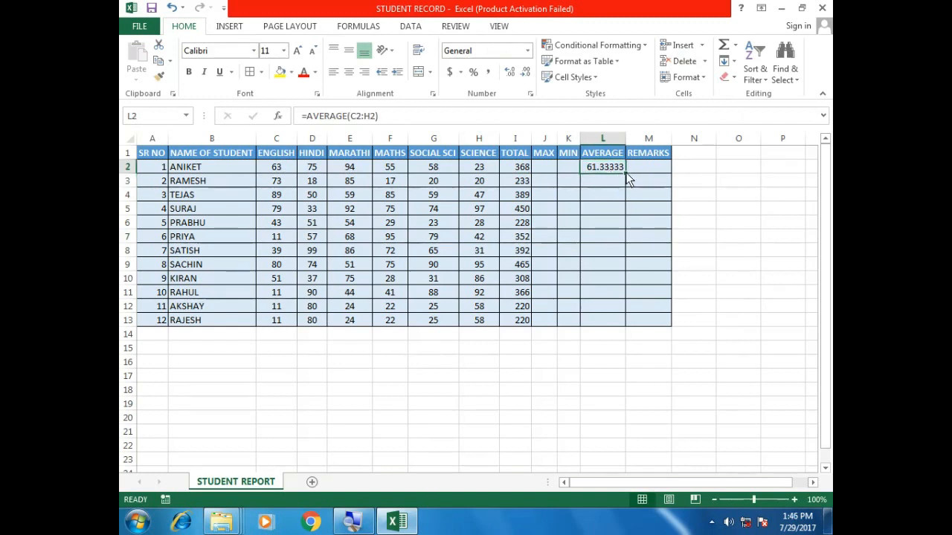
drag(626, 176, 621, 328)
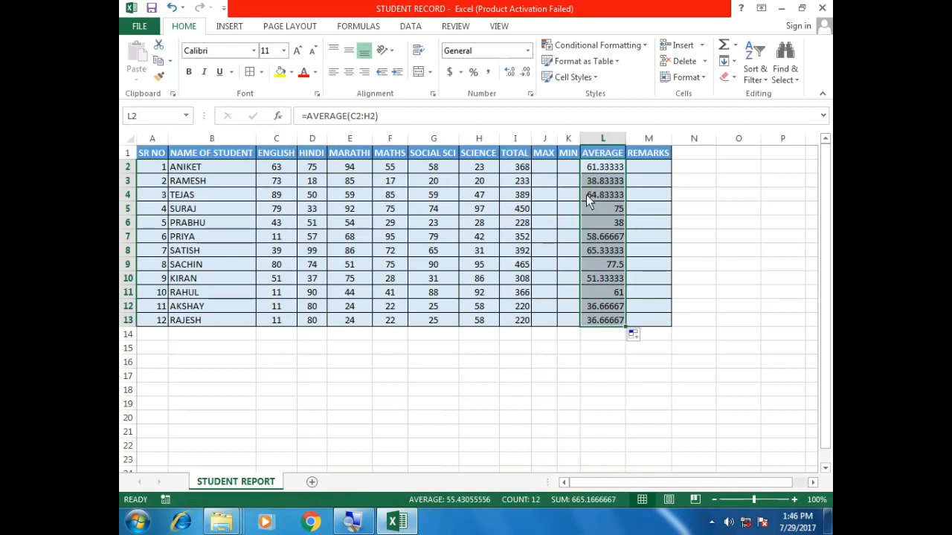
- Go to J2 by its cell reference, calculate the highest mark with =MAX(C2:H2), and fill it down to J13
click(551, 171)
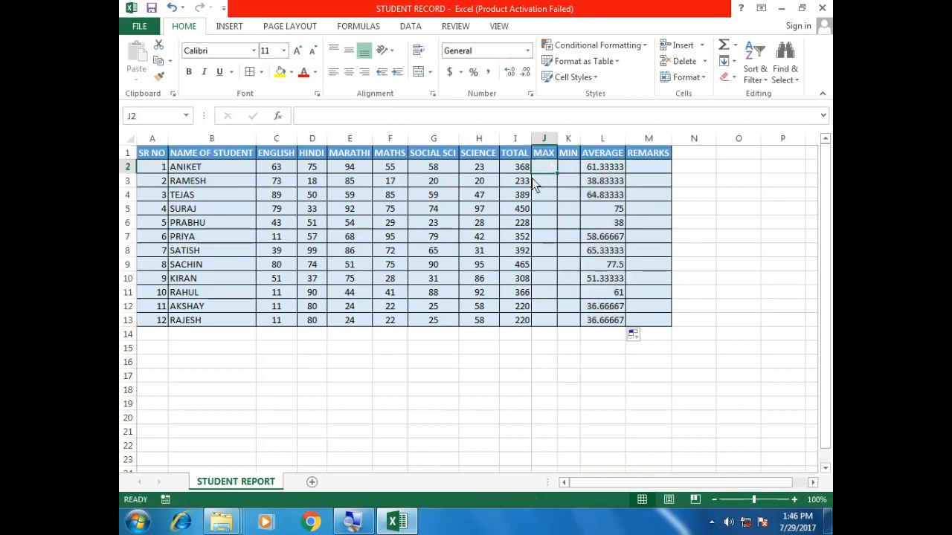
click(546, 250)
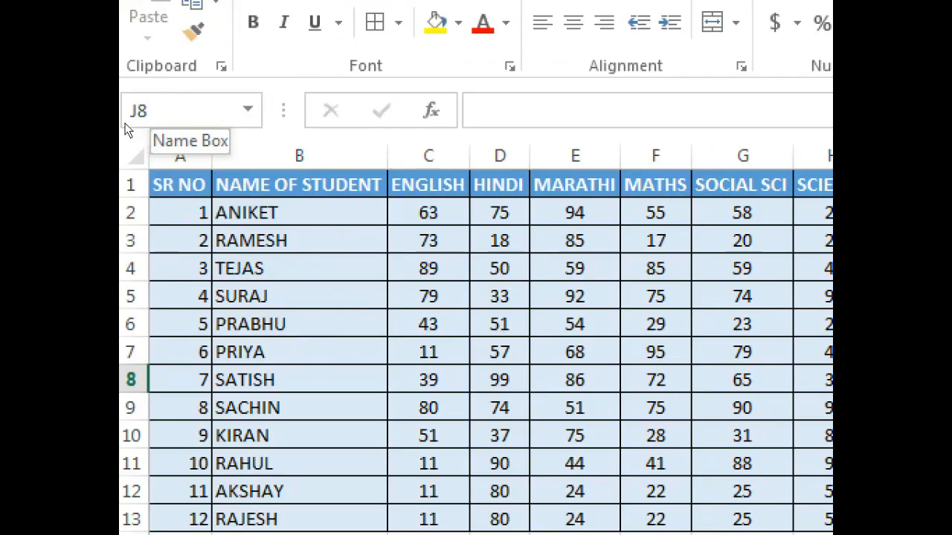
click(133, 117)
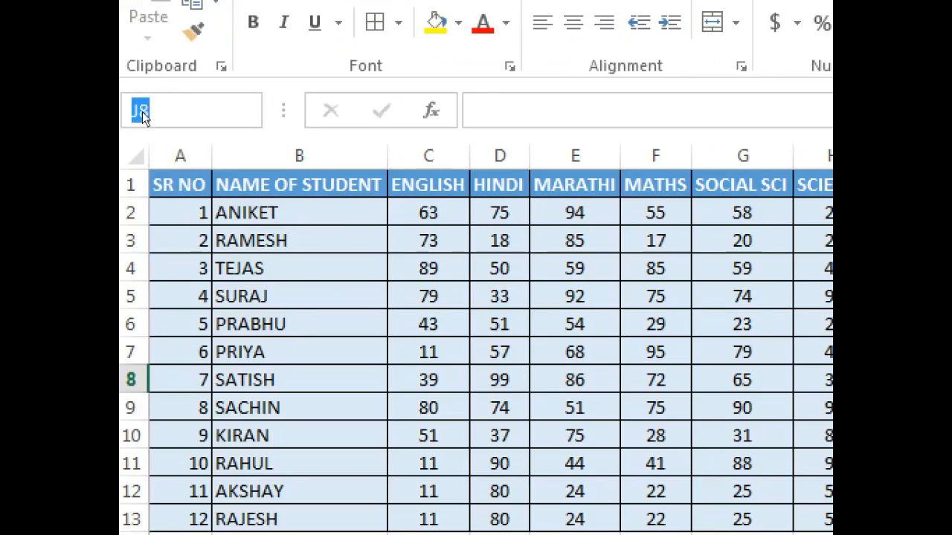
text(J2)
key(Return)
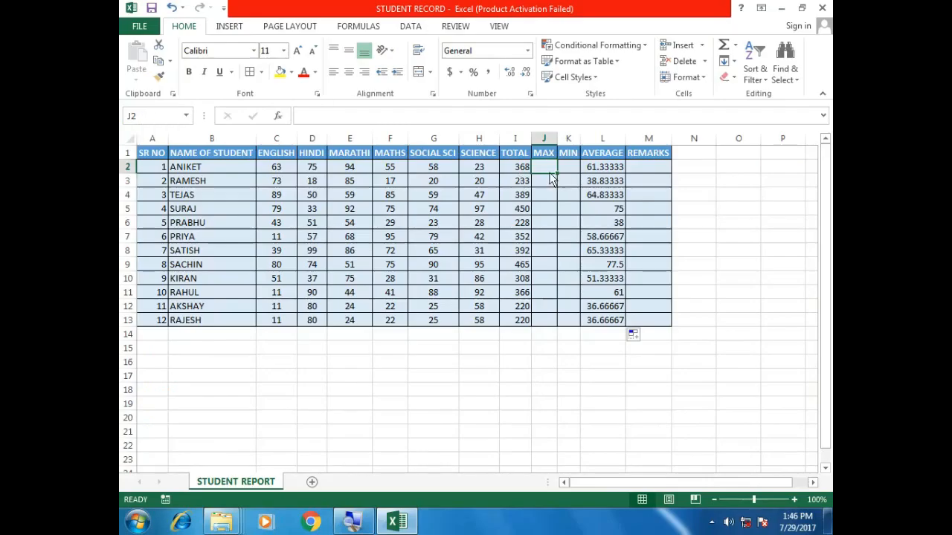
click(735, 45)
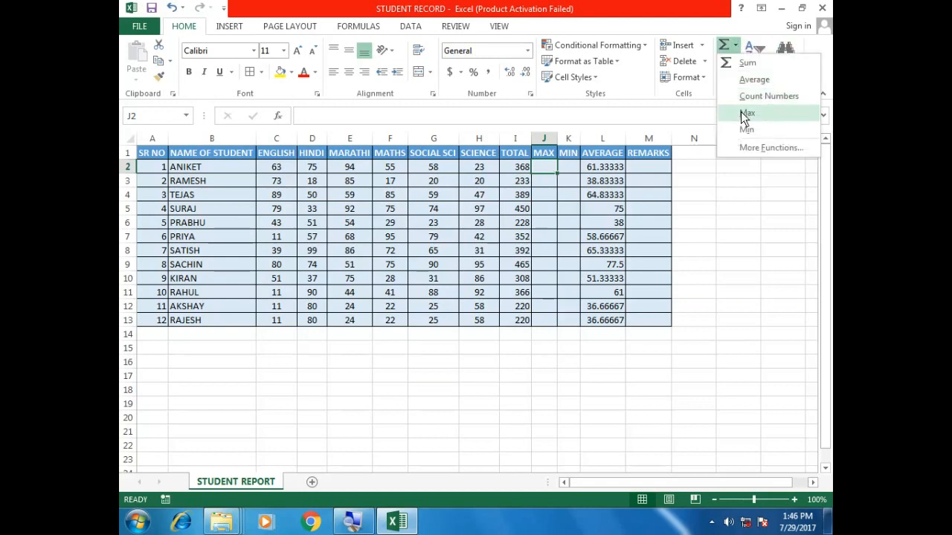
click(746, 113)
drag(270, 170, 496, 170)
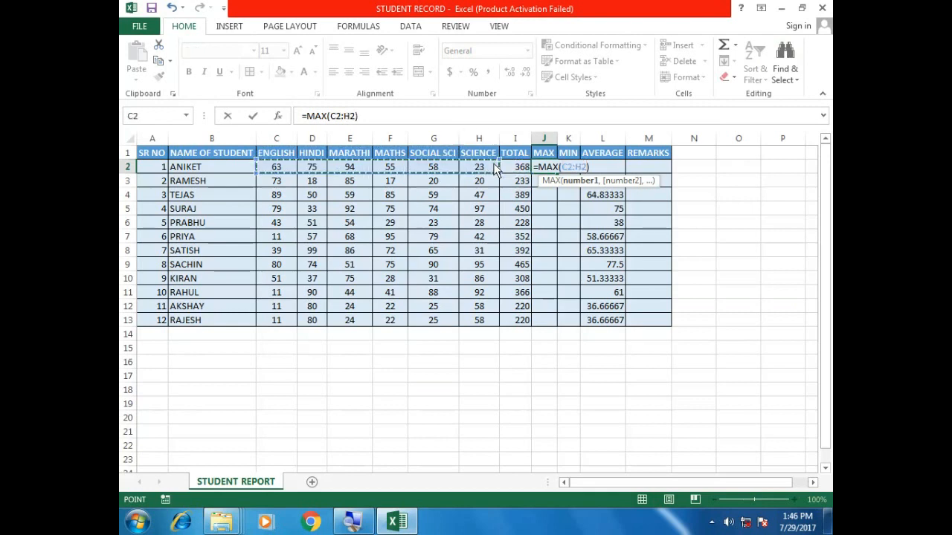
key(Return)
click(550, 168)
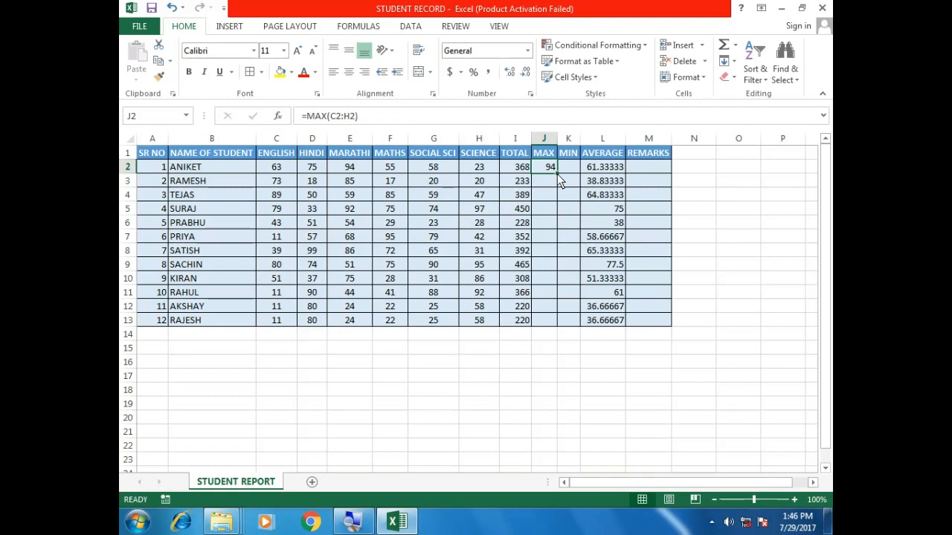
drag(557, 175, 552, 327)
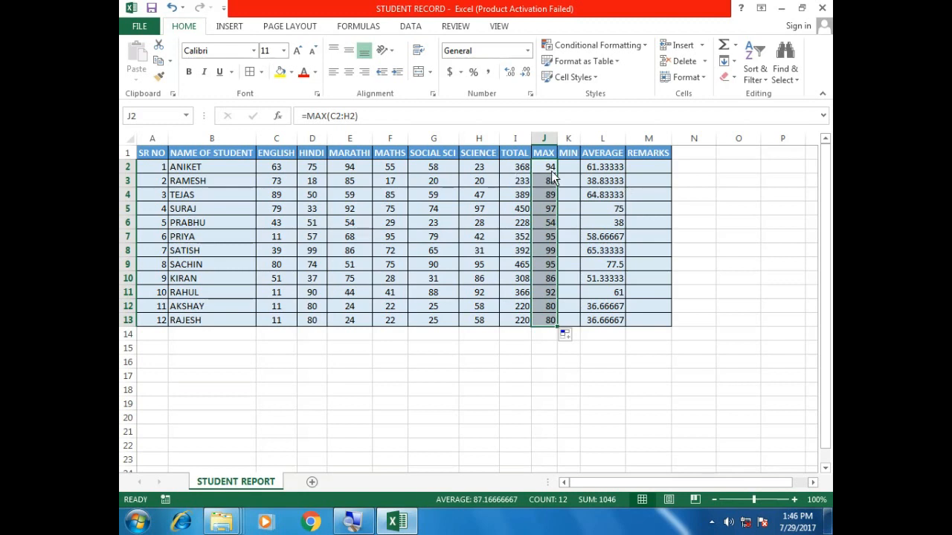
click(610, 170)
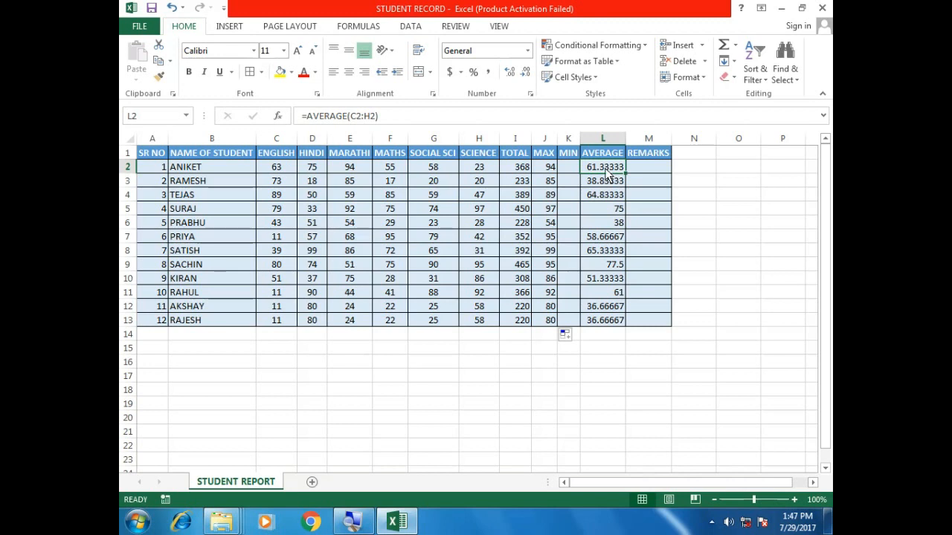
click(272, 355)
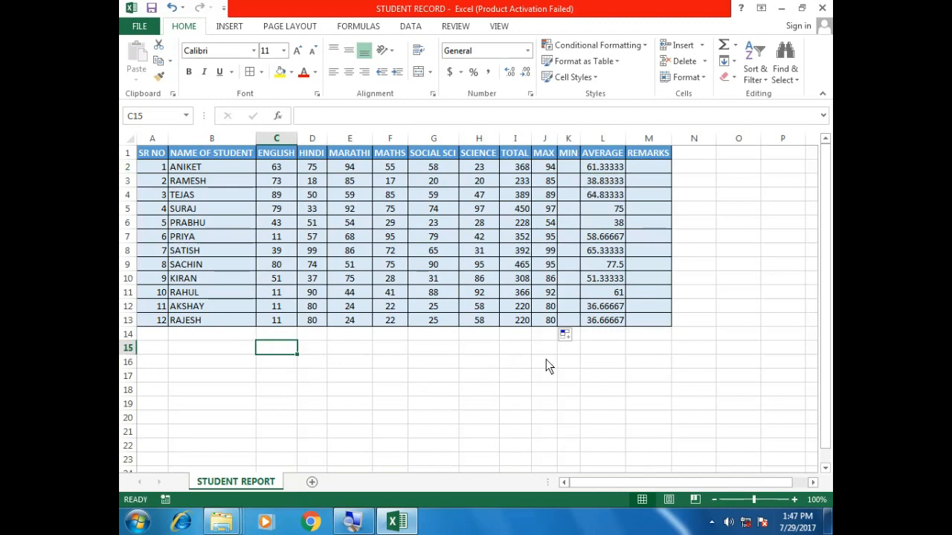
click(603, 363)
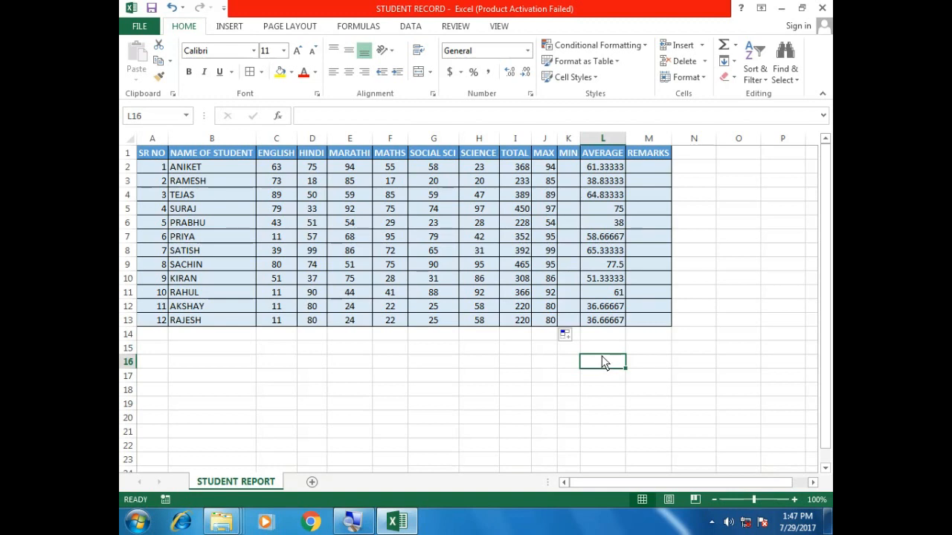
- Try the maximum ENGLISH mark in L15 with =MAX(C2:C13), and clear that cell
click(602, 346)
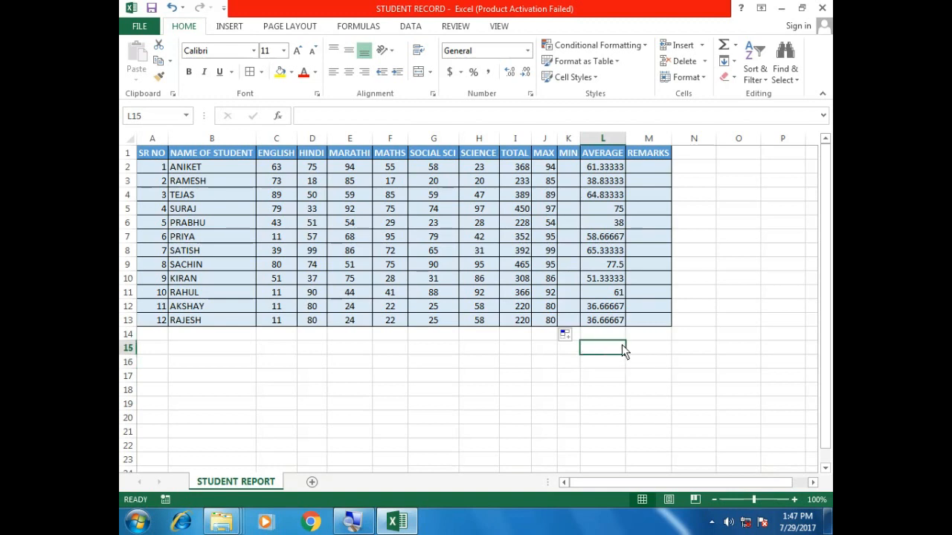
click(736, 48)
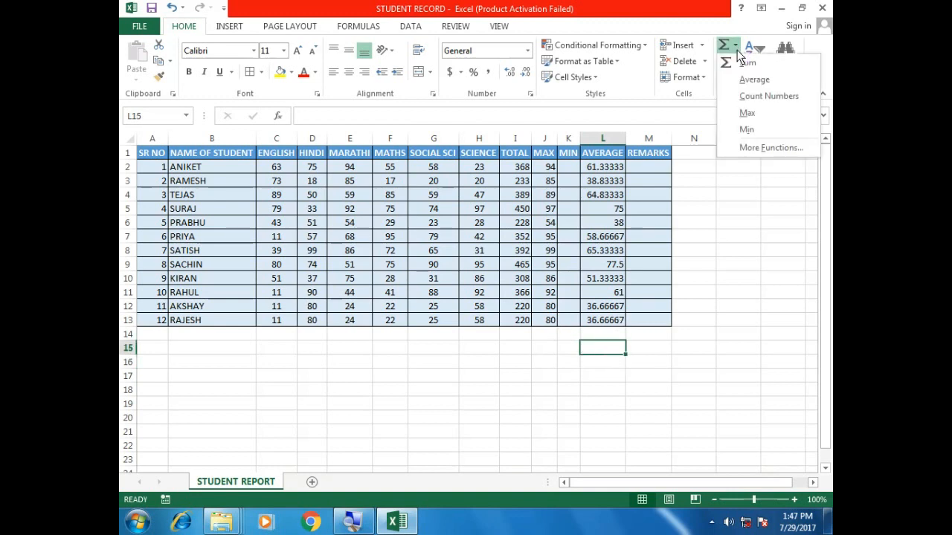
click(751, 113)
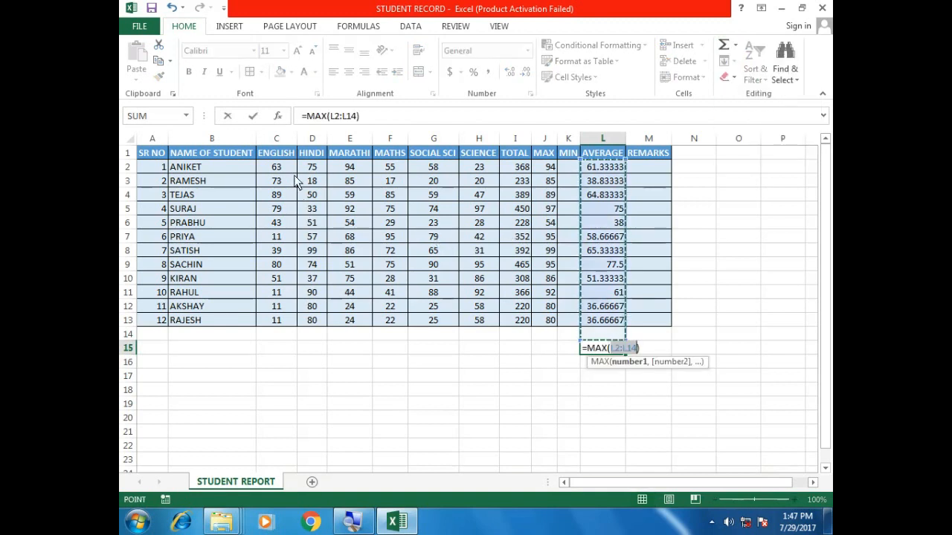
drag(276, 166, 286, 323)
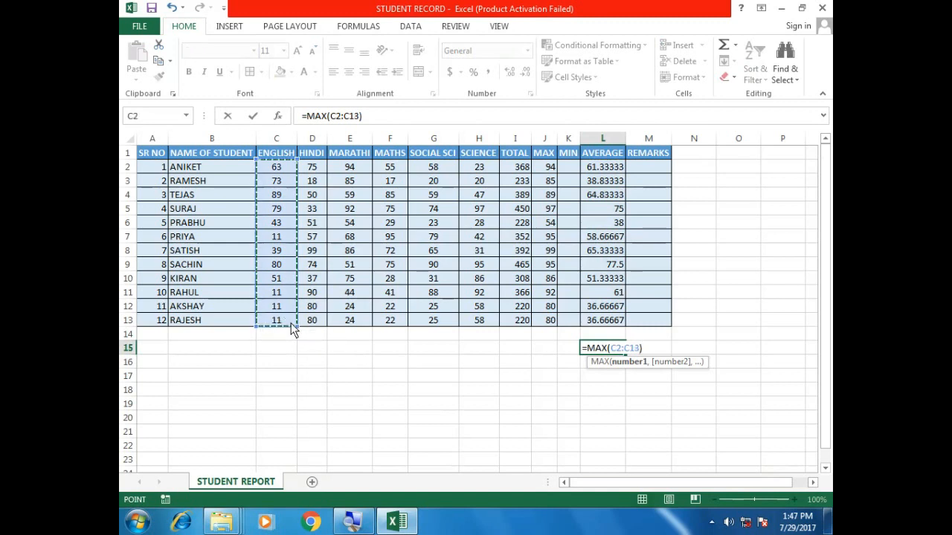
key(Return)
click(620, 349)
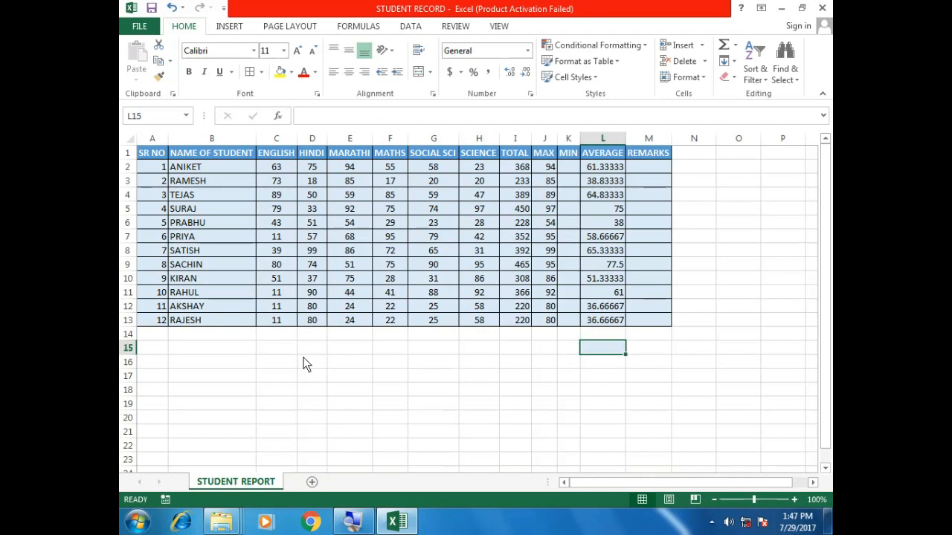
- Try =MAX(C2:C14) in C15 below the ENGLISH column, and undo the trial MAX entries
click(280, 361)
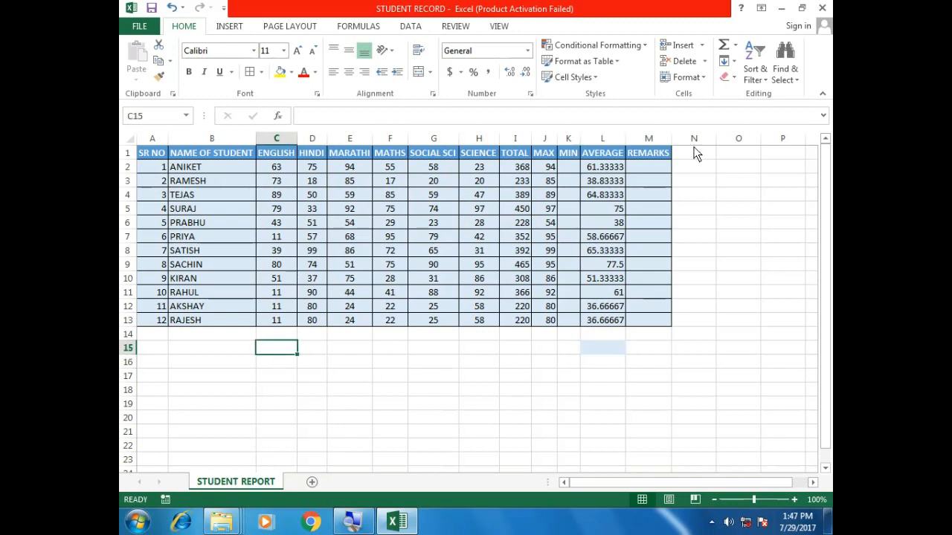
click(735, 46)
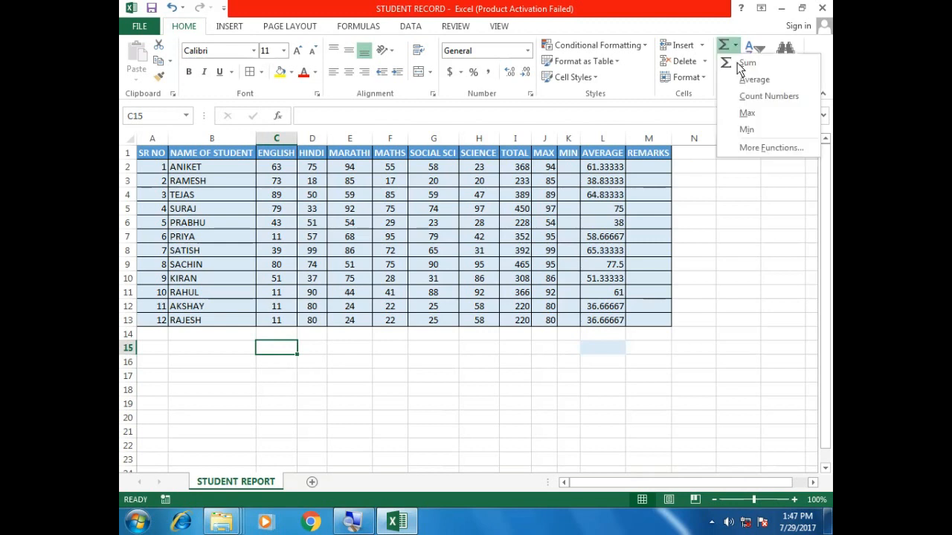
click(747, 118)
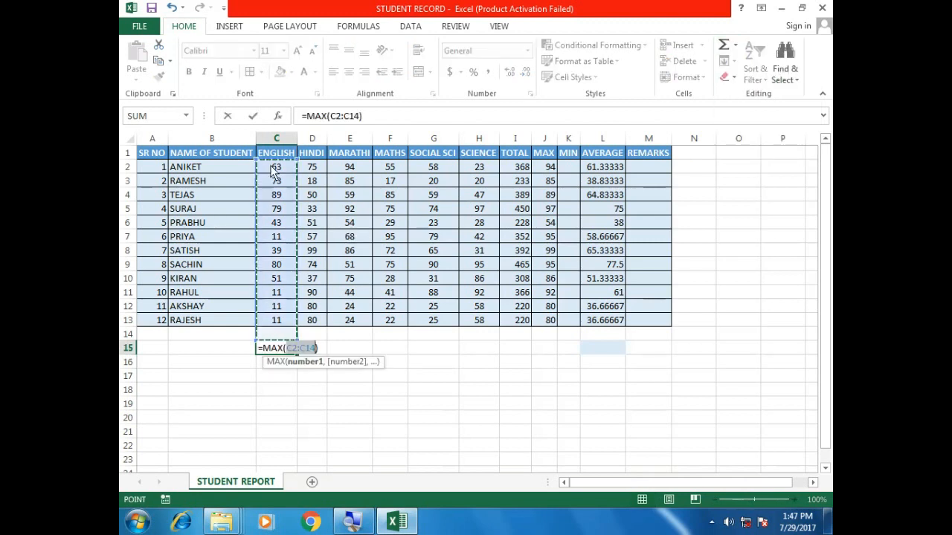
key(Return)
click(286, 350)
key(ctrl+z)
key(ctrl+z)
key(ctrl+z)
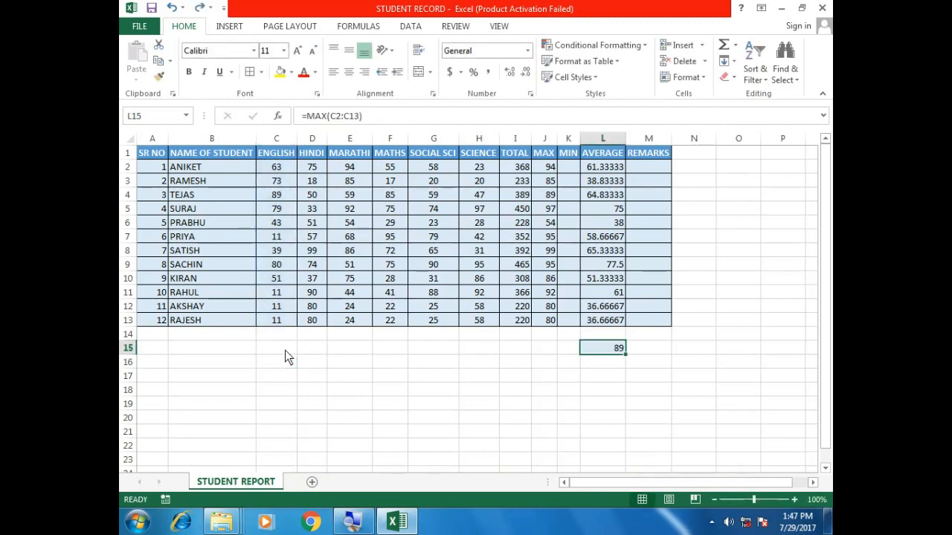
click(305, 375)
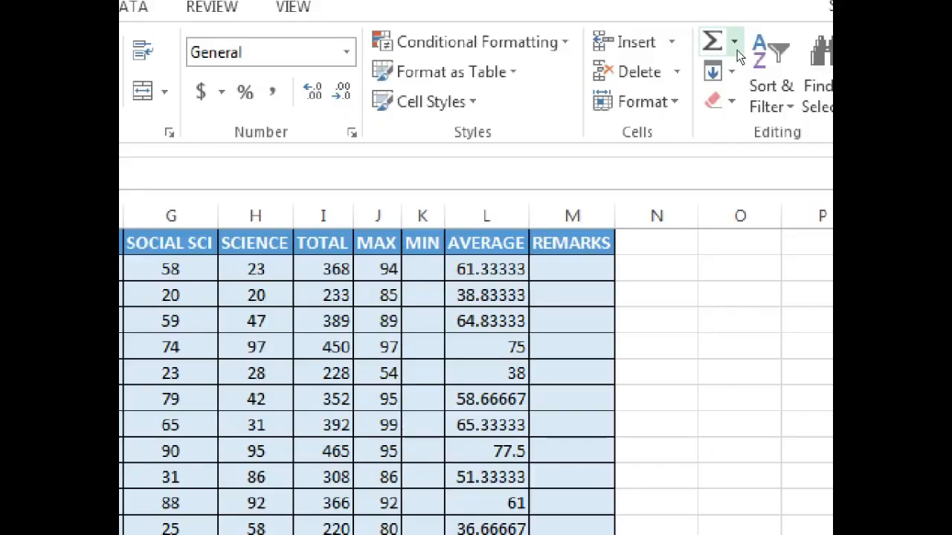
click(736, 48)
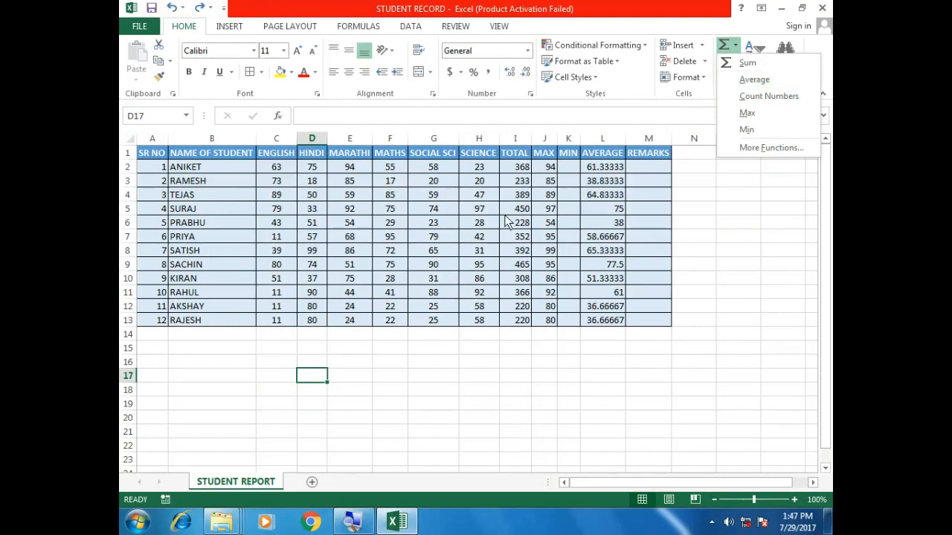
click(276, 393)
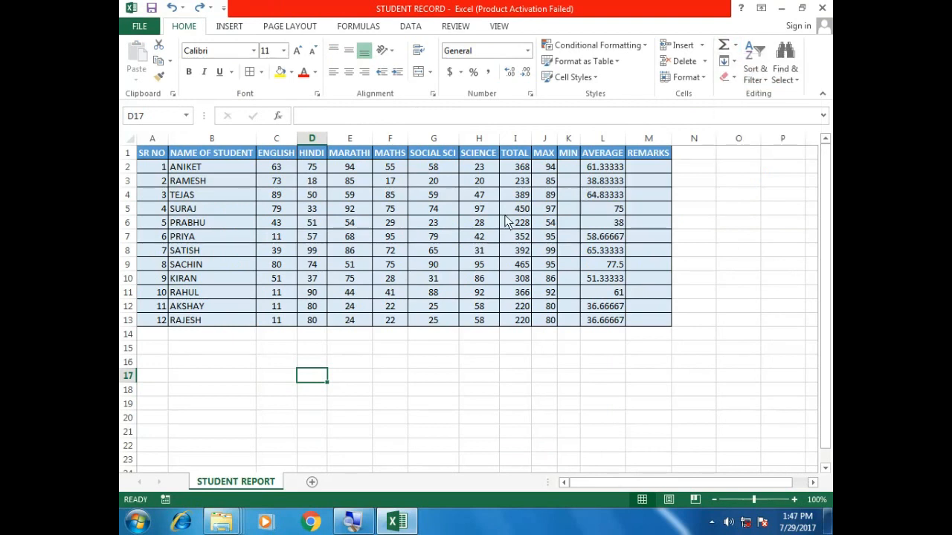
click(505, 222)
click(383, 375)
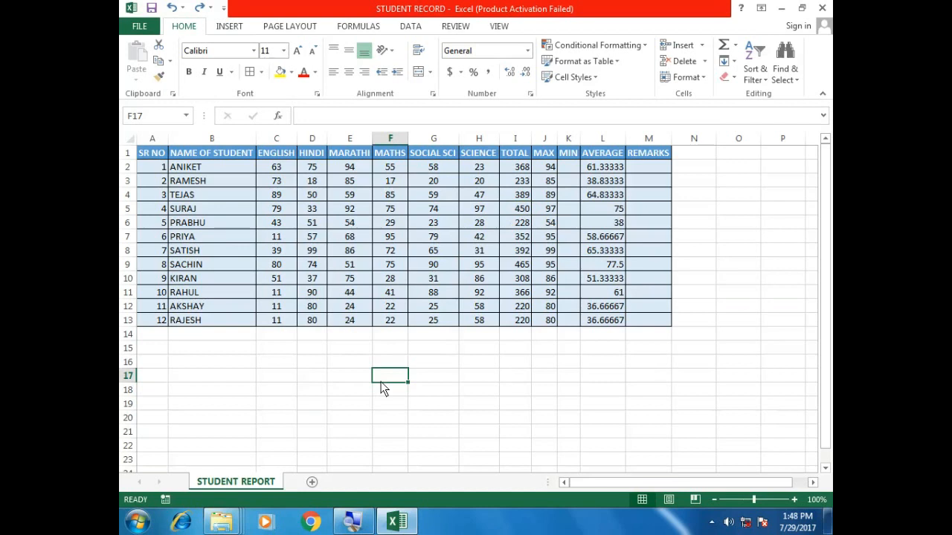
- Select A2:H2 by its cell reference and try bold, italic and underline on it, switching each format off again
key(F5)
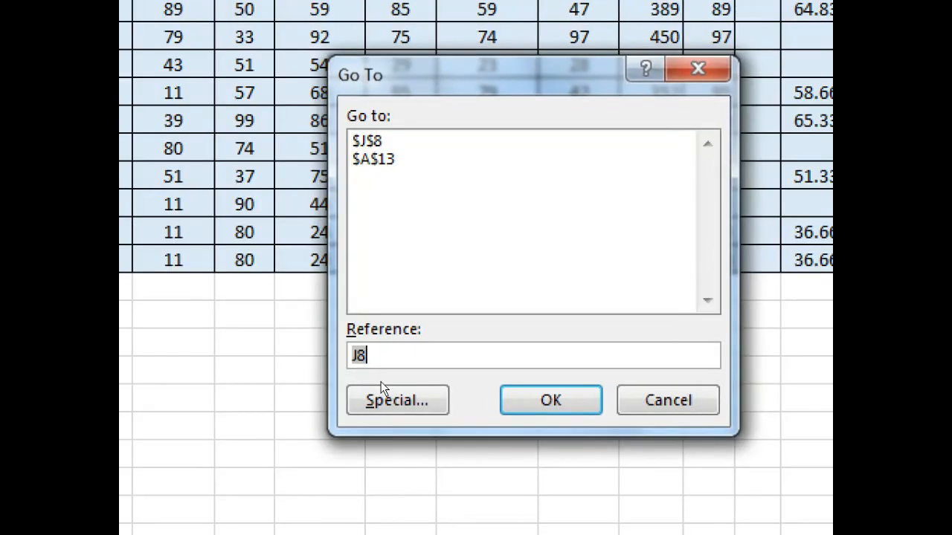
key(BackSpace)
text(A2:H2)
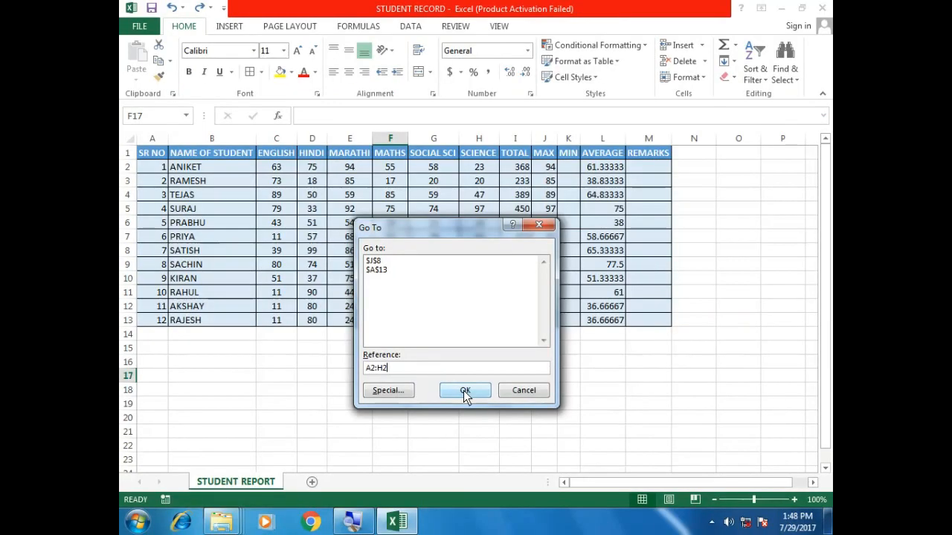
click(551, 400)
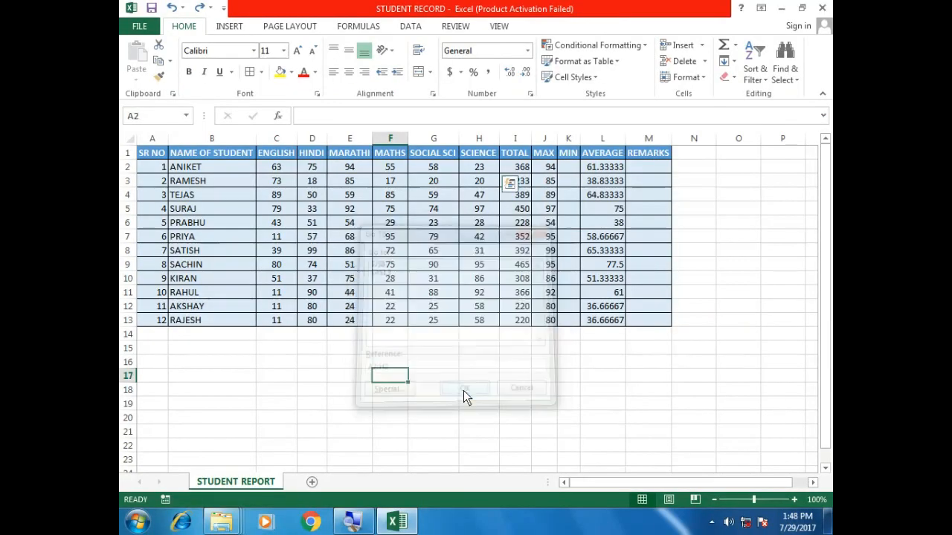
click(189, 73)
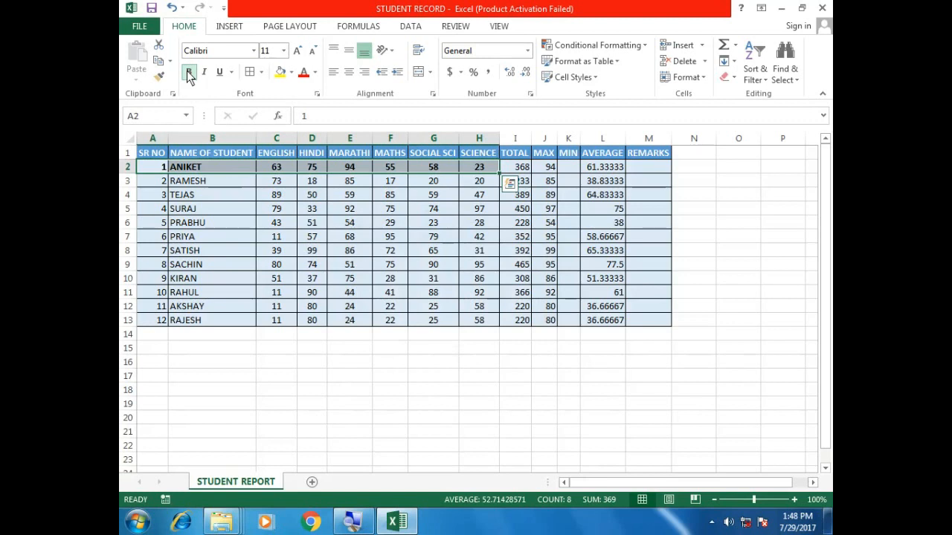
click(202, 75)
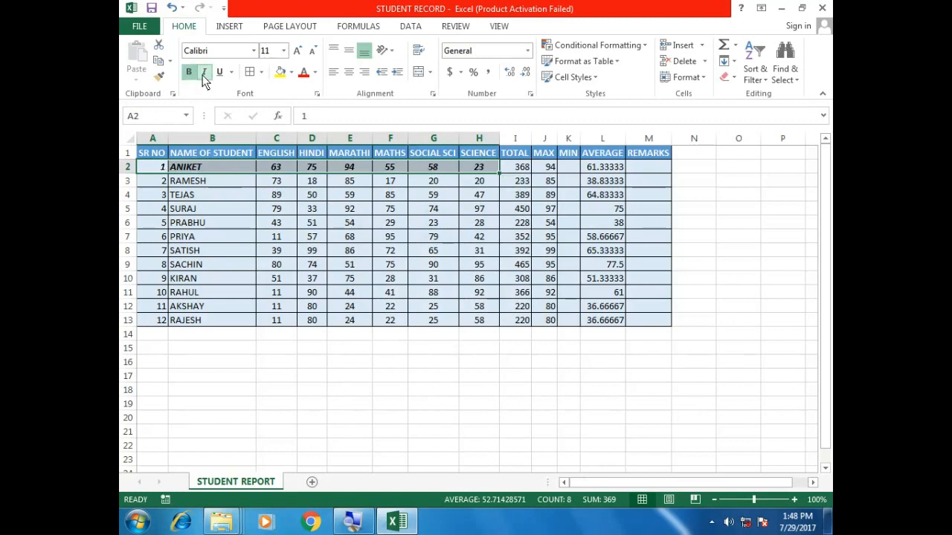
click(220, 75)
click(220, 75)
click(204, 72)
click(189, 73)
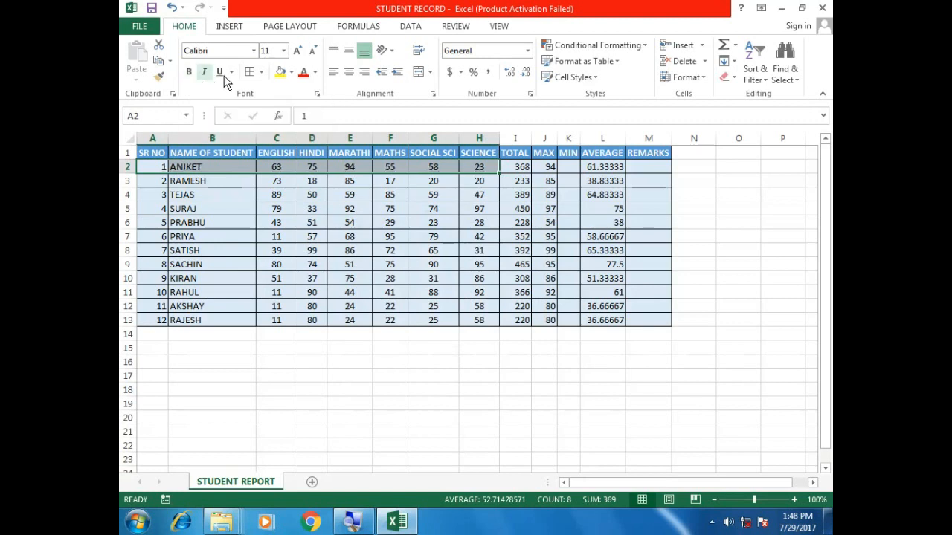
- Try red text, a light orange fill and No Fill on A2:H2, and undo these colour changes
click(317, 78)
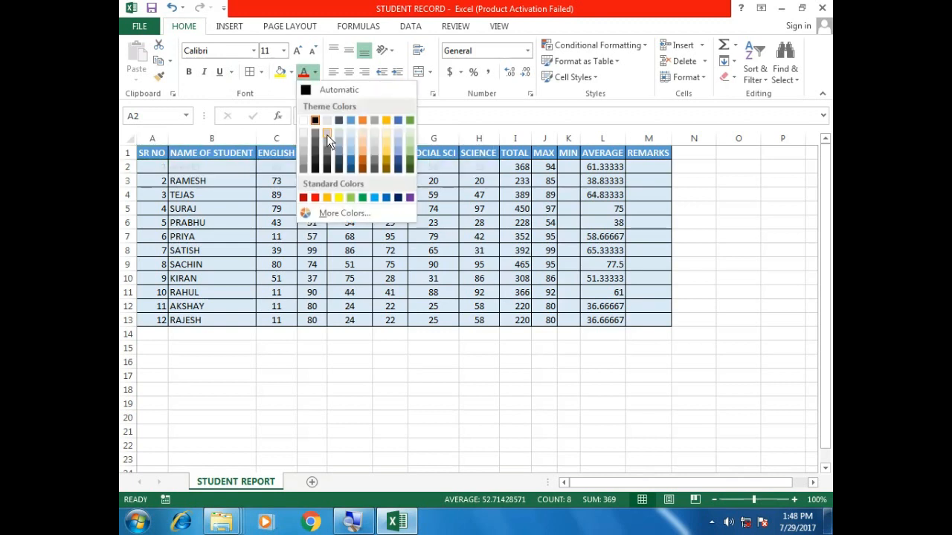
click(322, 196)
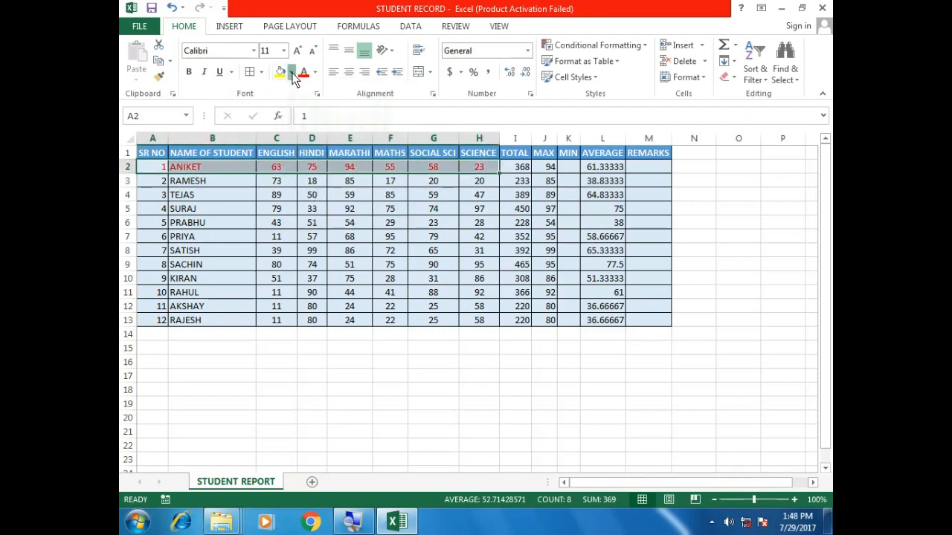
click(290, 72)
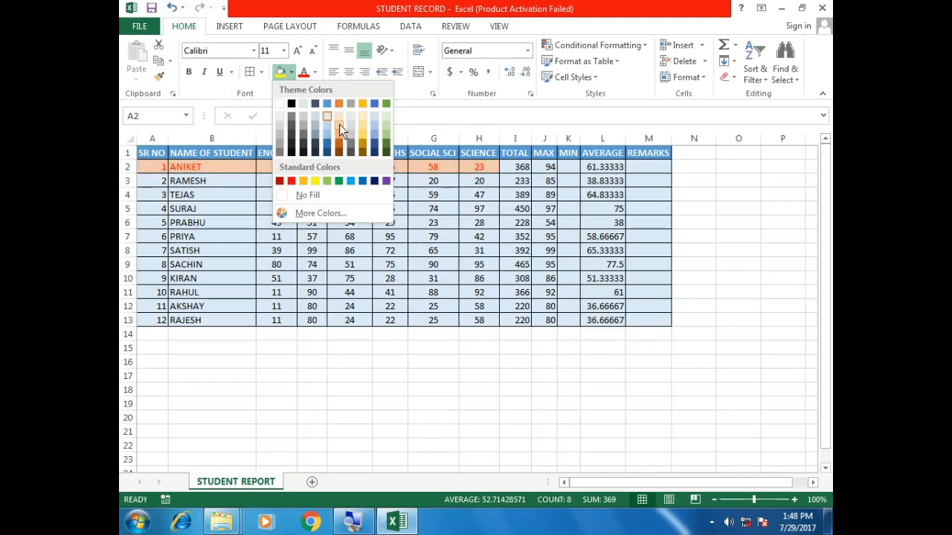
click(339, 124)
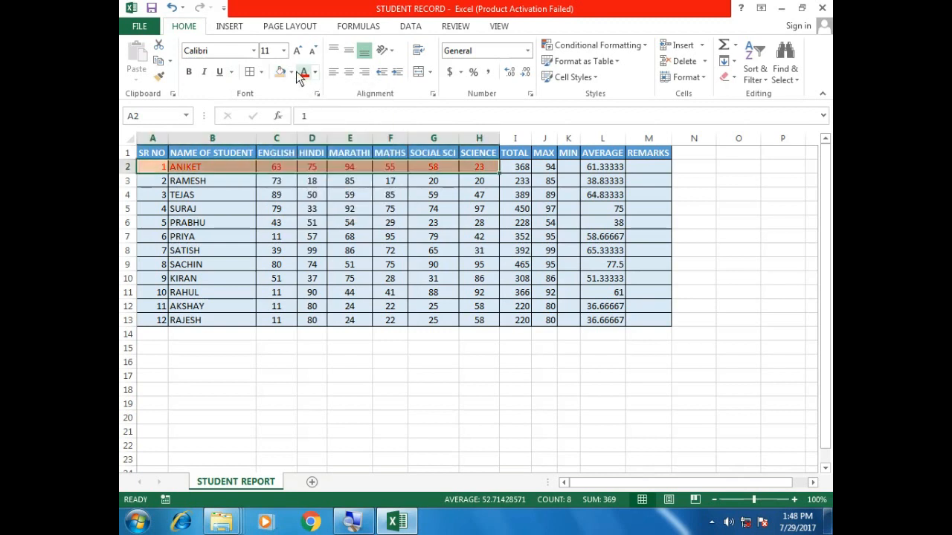
click(291, 72)
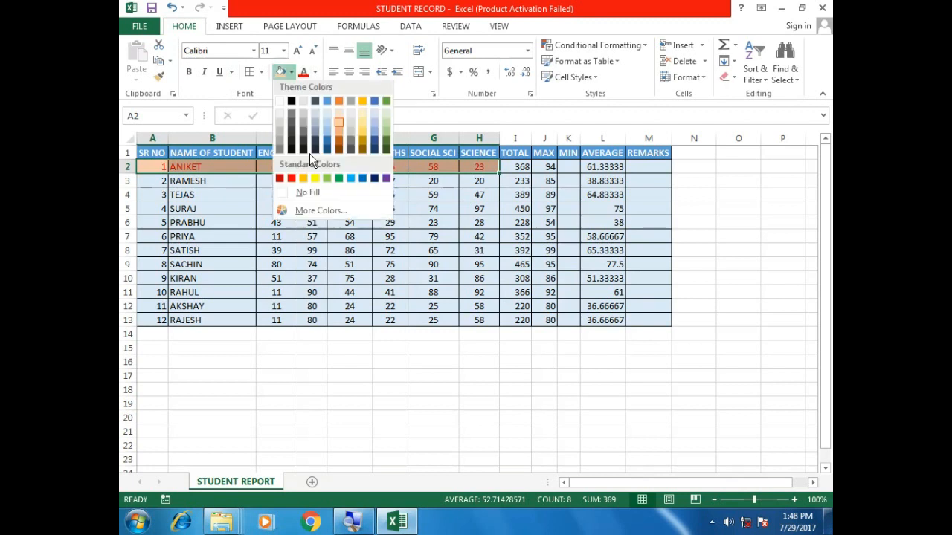
click(324, 193)
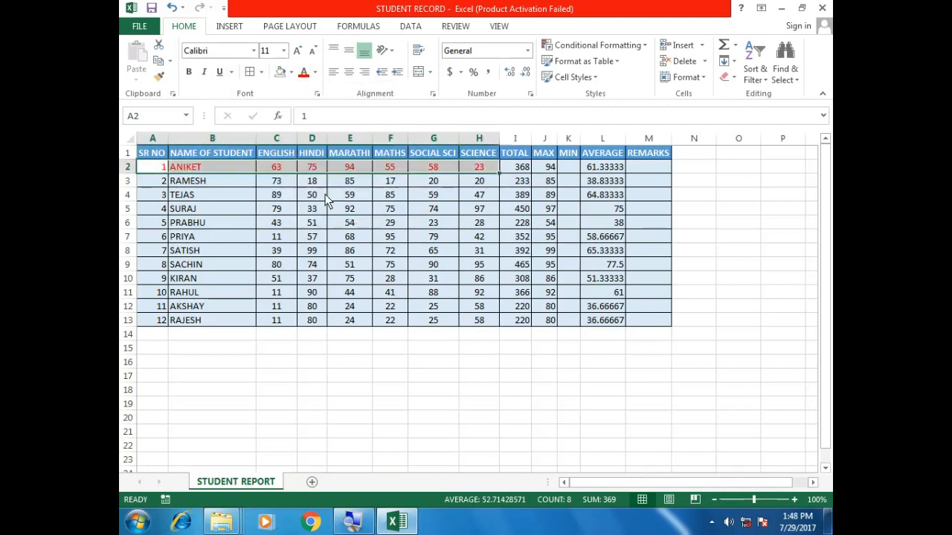
key(ctrl+z)
key(ctrl+z)
key(ctrl+z)
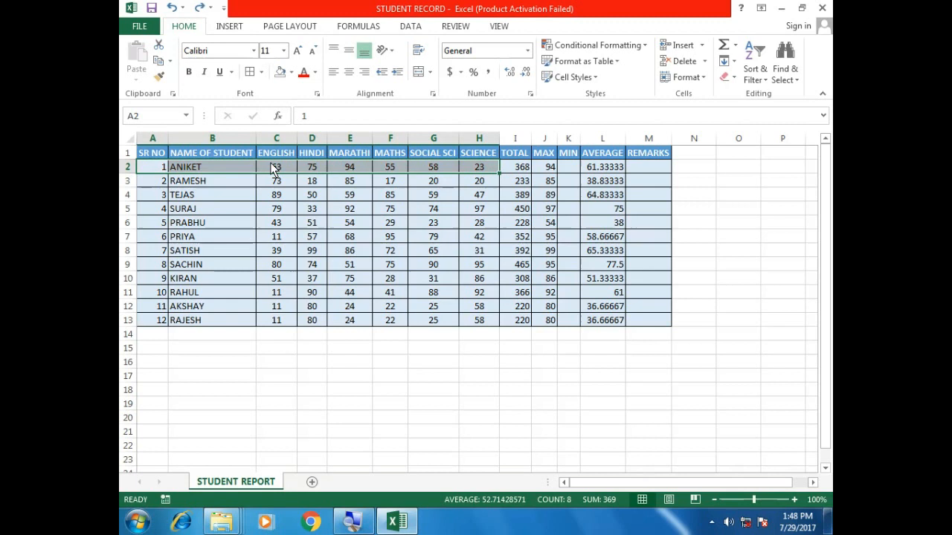
- Try the Accent4 cell style on A2:H2 and undo it
click(574, 77)
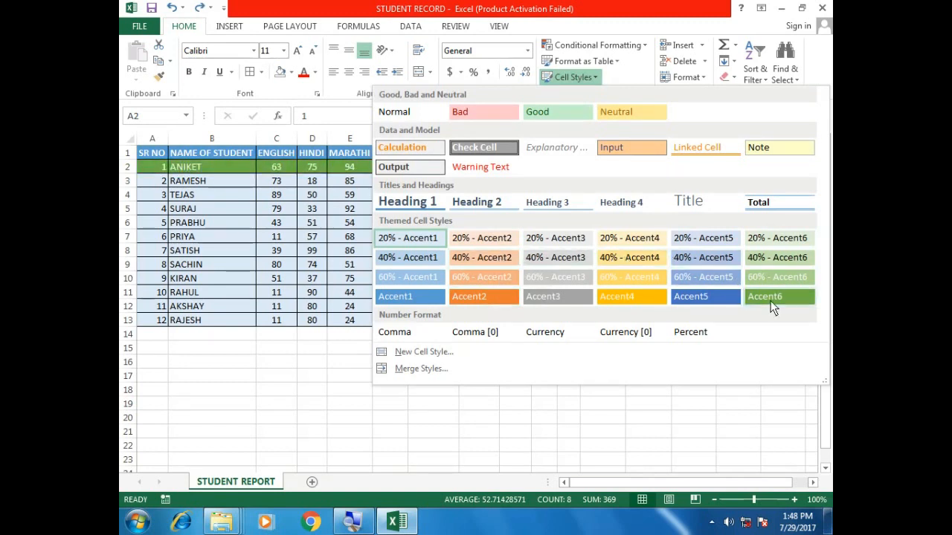
click(633, 297)
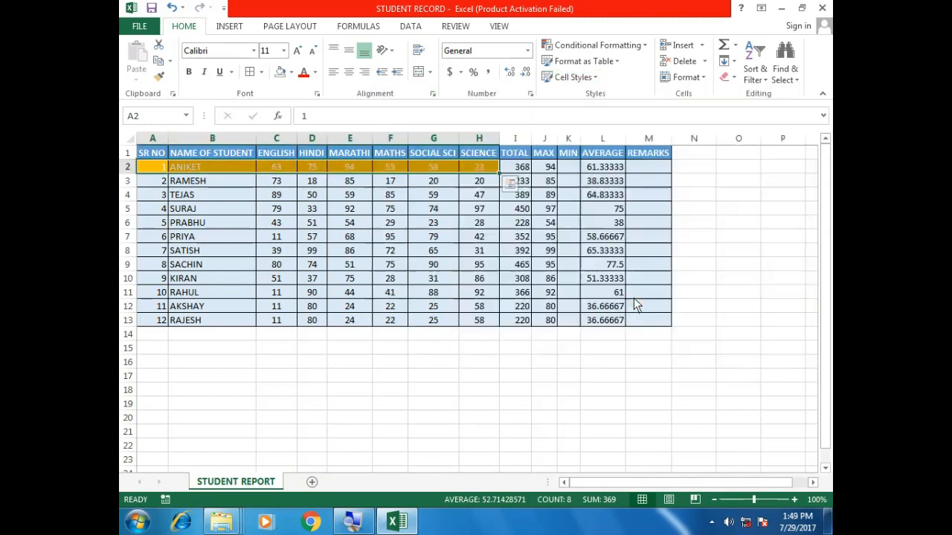
key(ctrl+z)
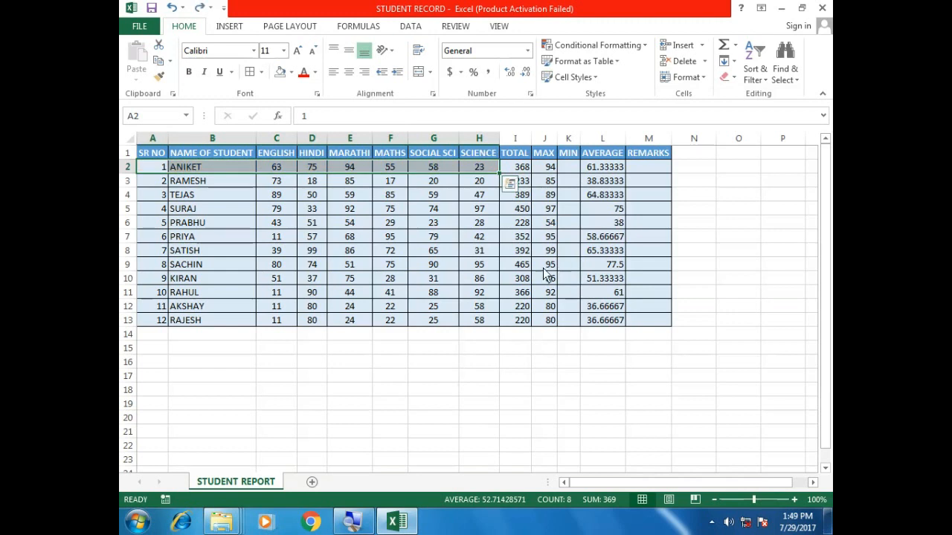
- Select the student names in B2:B13 by their cell reference
click(411, 264)
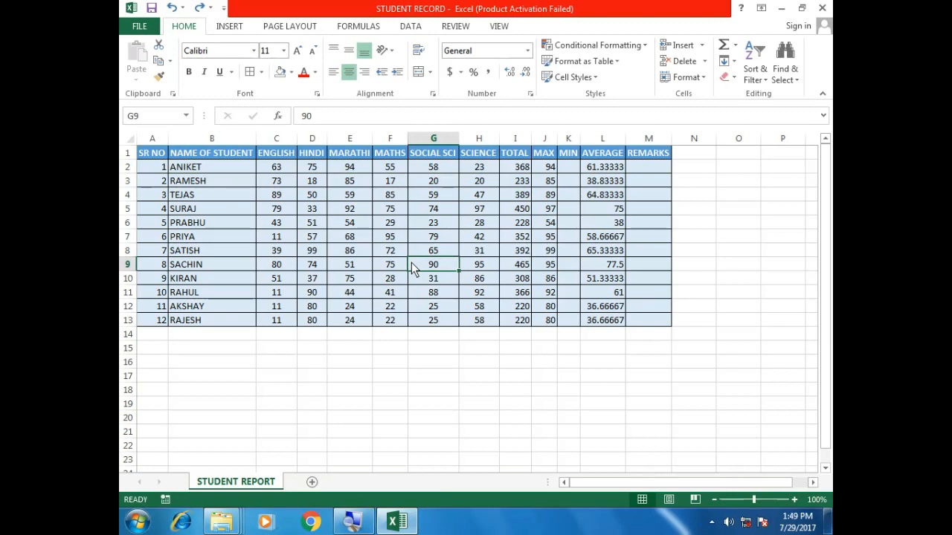
key(ctrl+g)
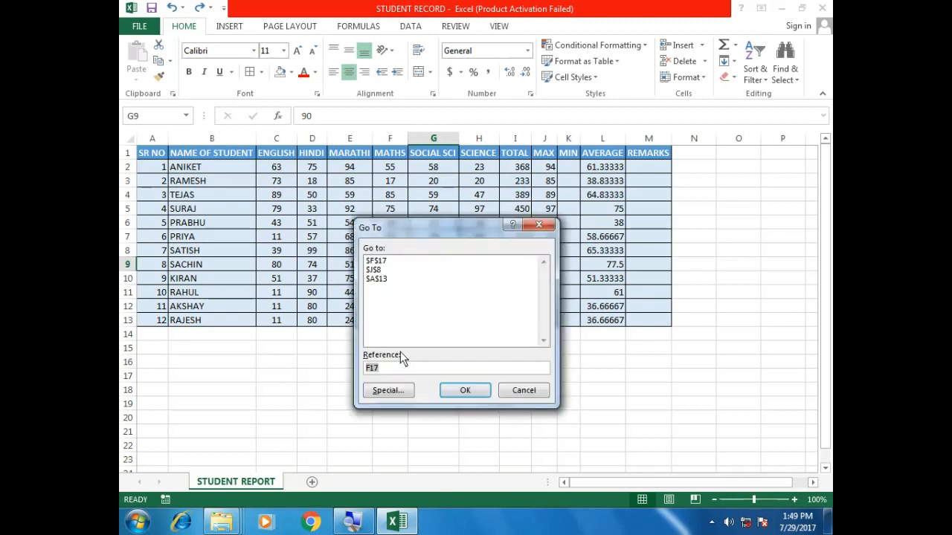
key(BackSpace)
text(B2:B13)
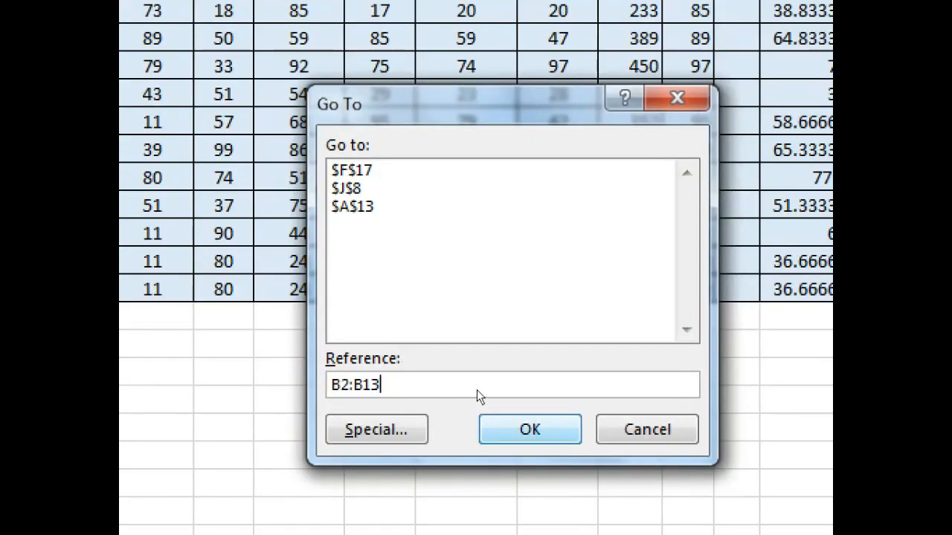
key(Return)
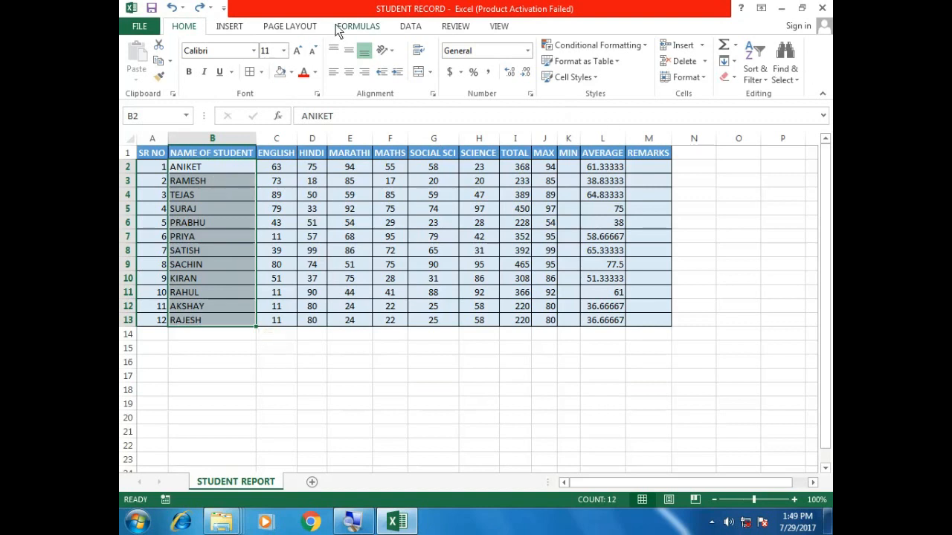
click(292, 71)
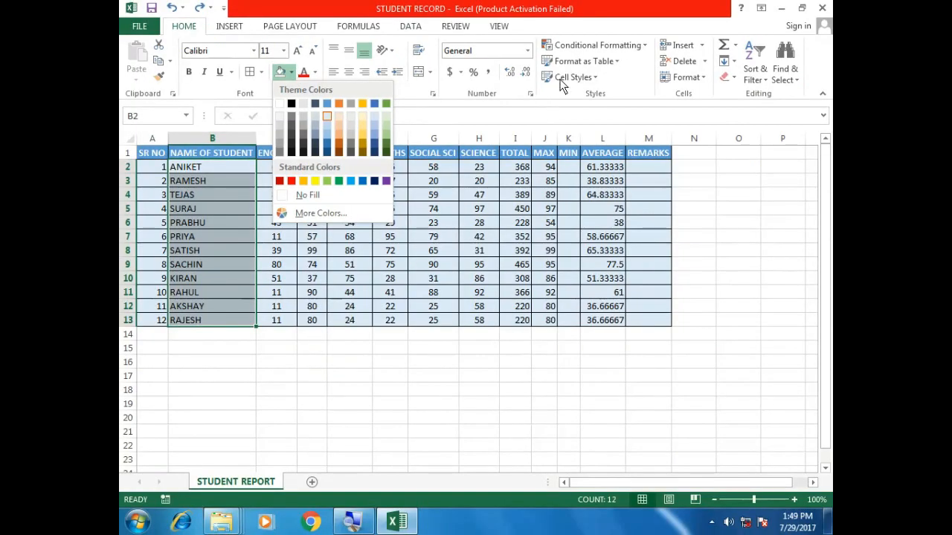
click(571, 77)
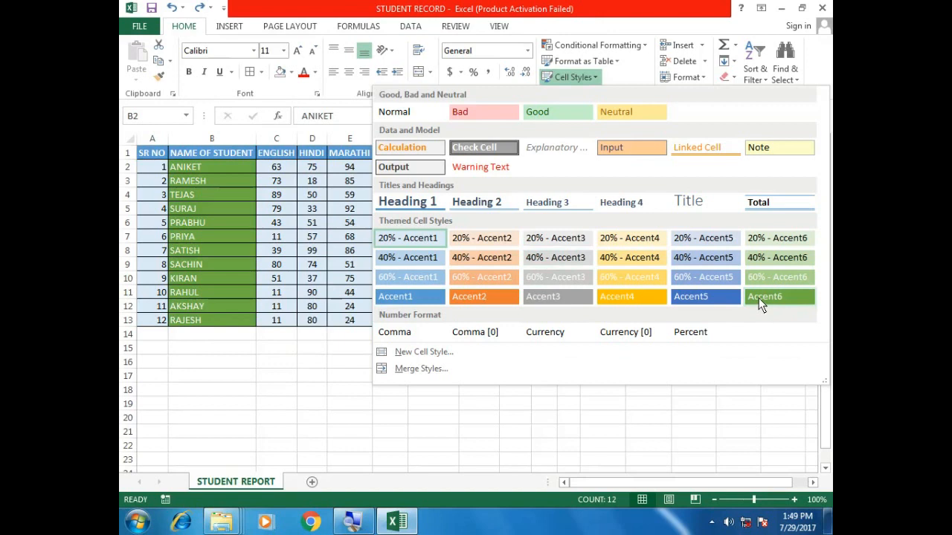
key(Escape)
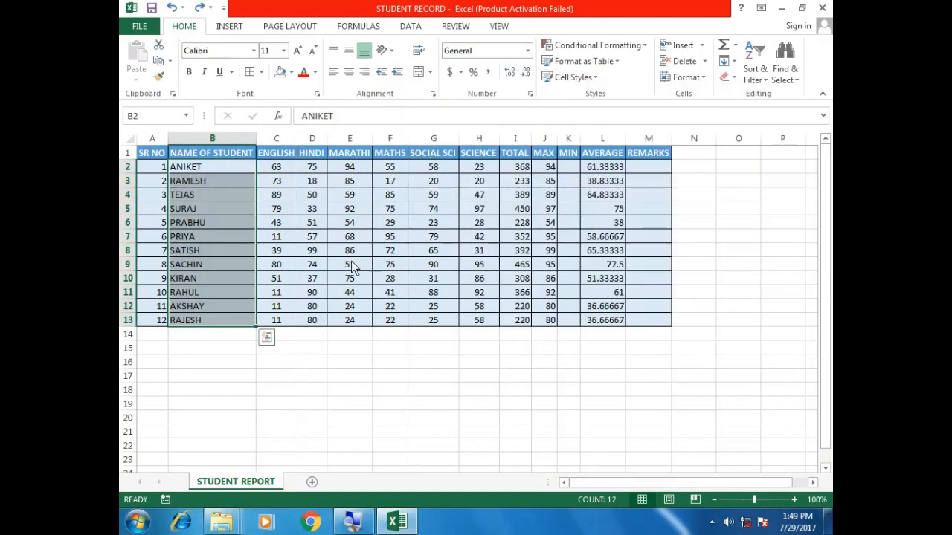
- Try increasing the indent of the student names in B2:B13, and decrease it back to none
drag(214, 171, 219, 315)
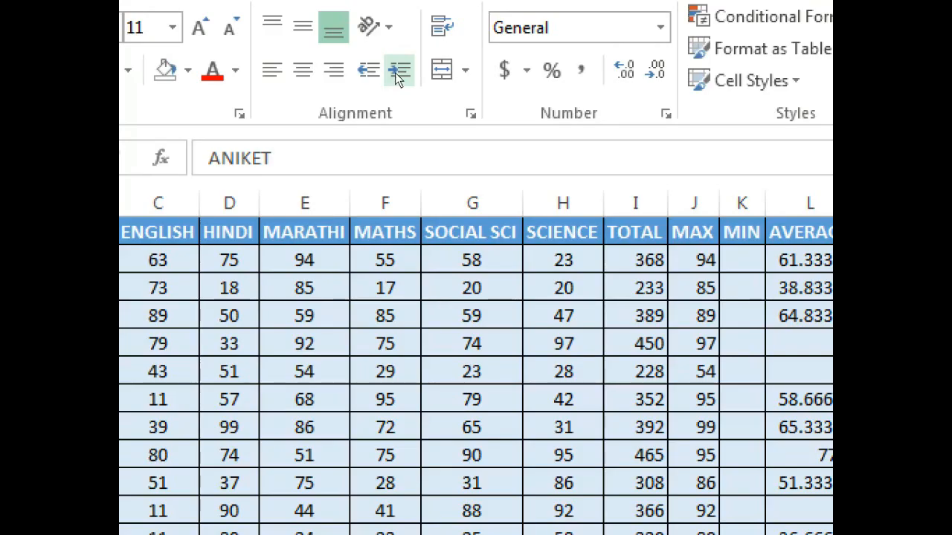
click(398, 74)
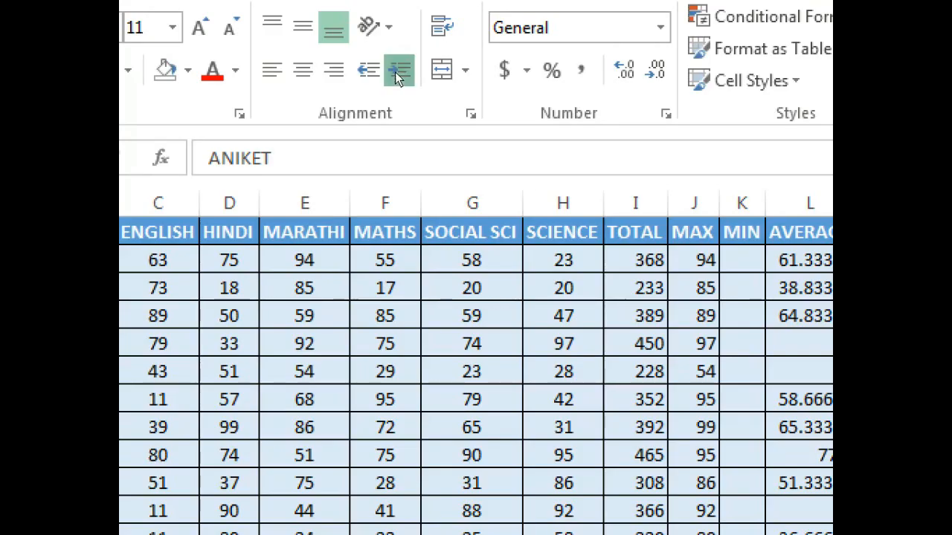
click(377, 74)
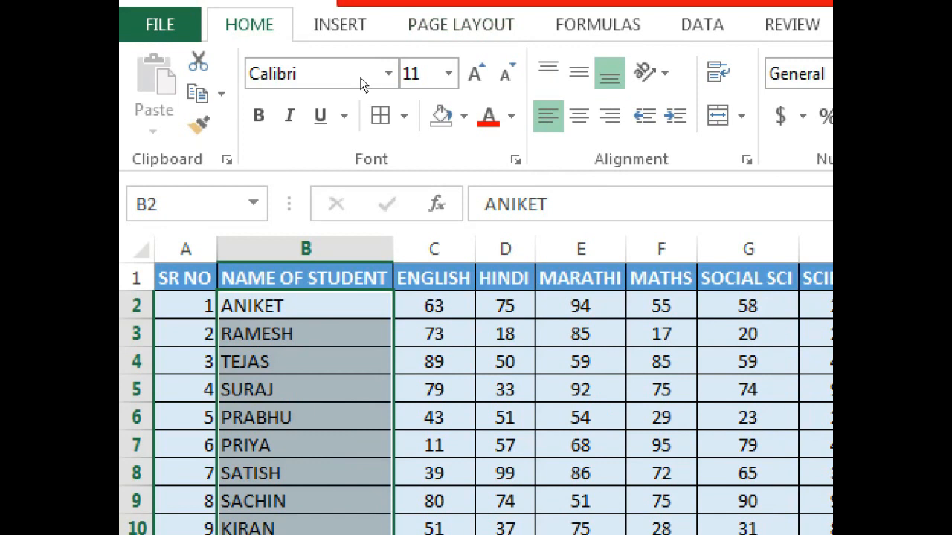
click(675, 110)
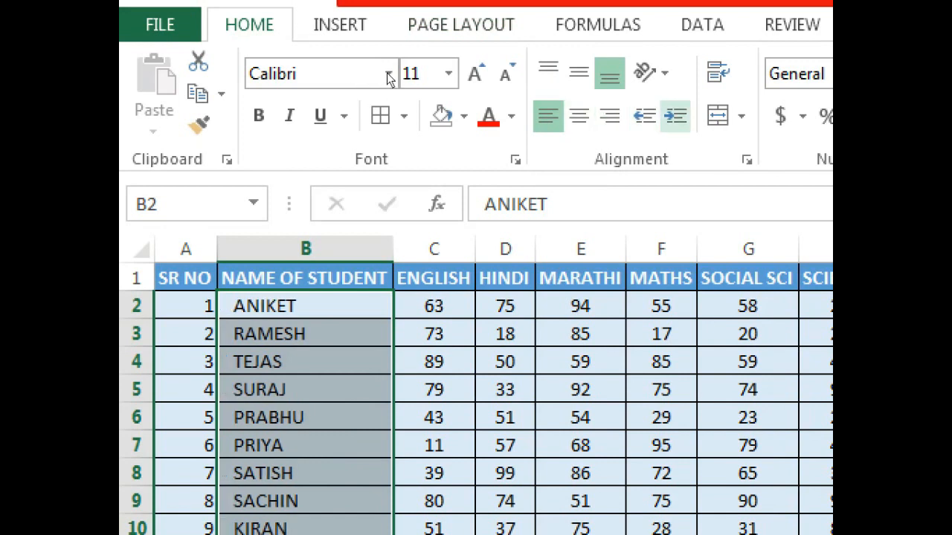
click(644, 115)
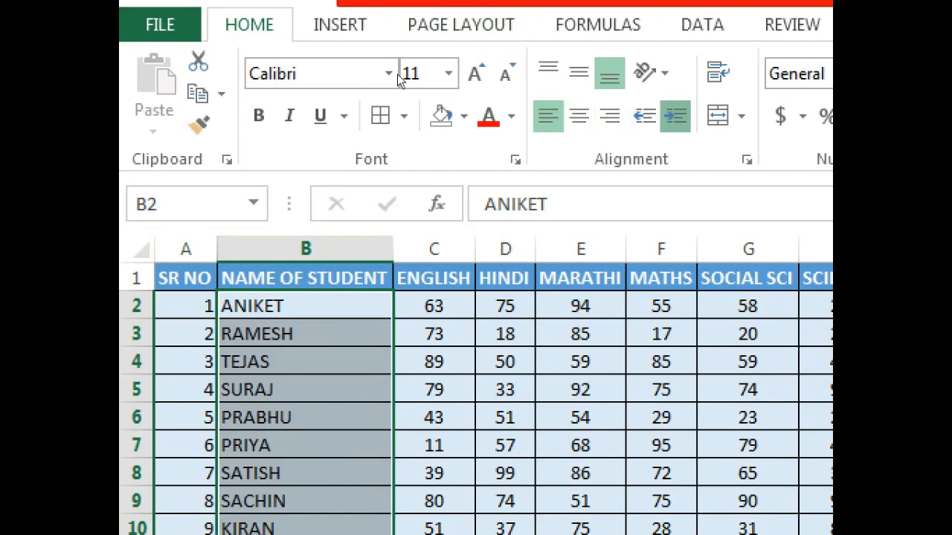
click(675, 115)
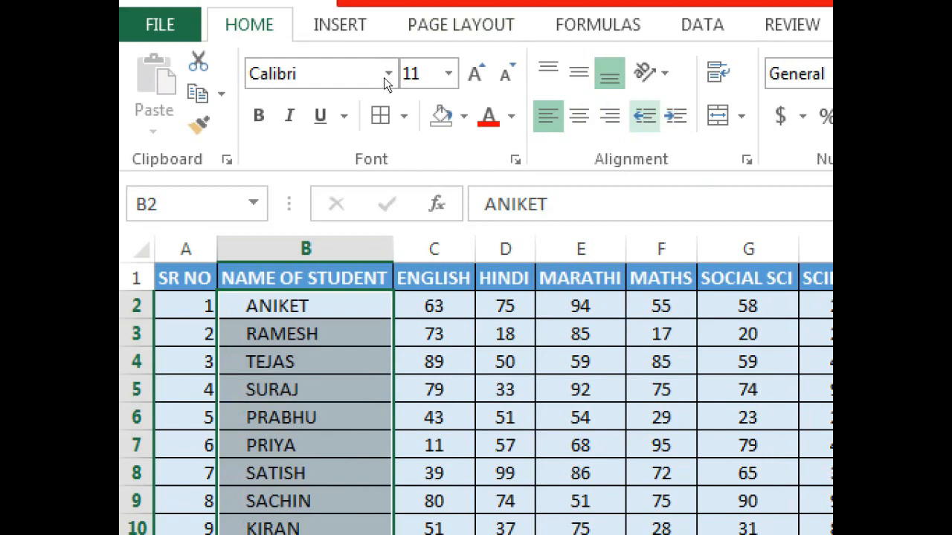
click(644, 116)
click(644, 115)
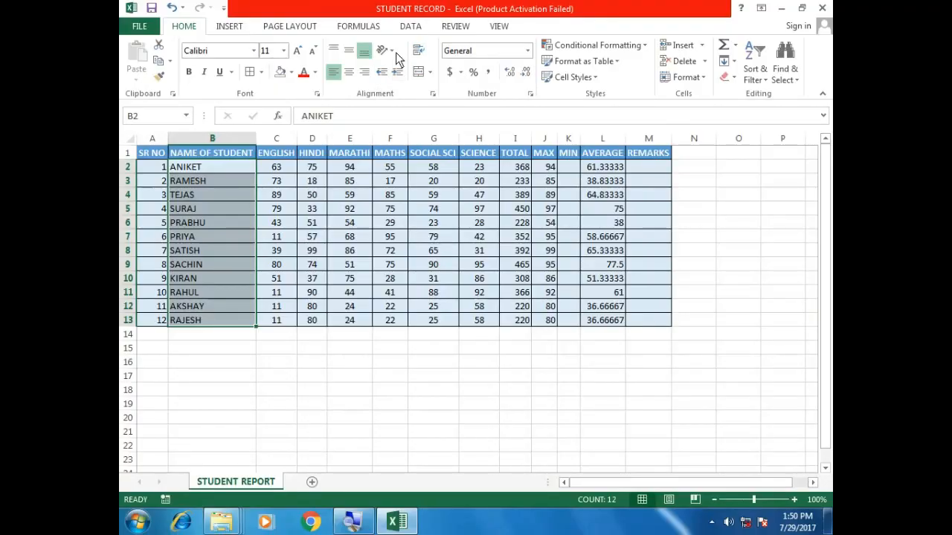
- Try the Vertical Text orientation on the NAME OF STUDENT header in B1, and undo it
click(384, 51)
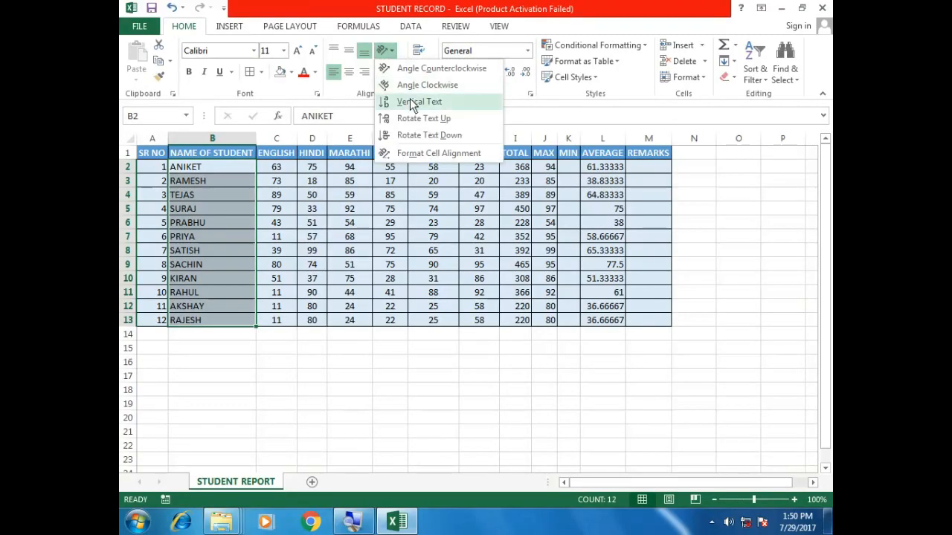
click(207, 151)
click(211, 148)
click(212, 148)
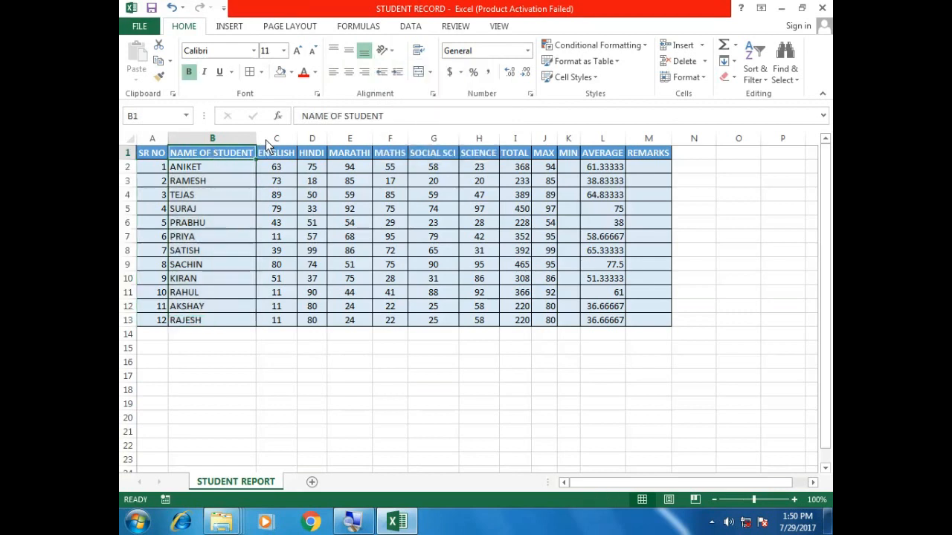
click(384, 49)
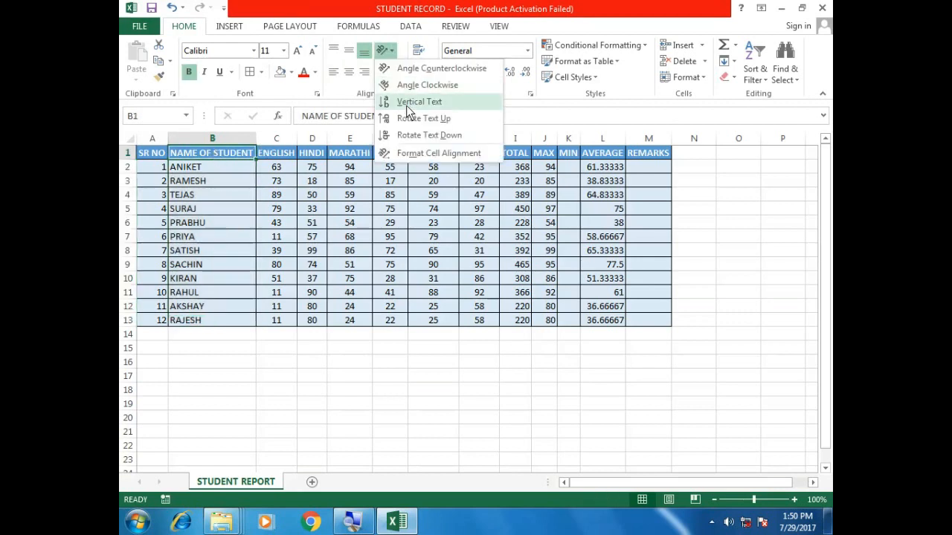
click(406, 95)
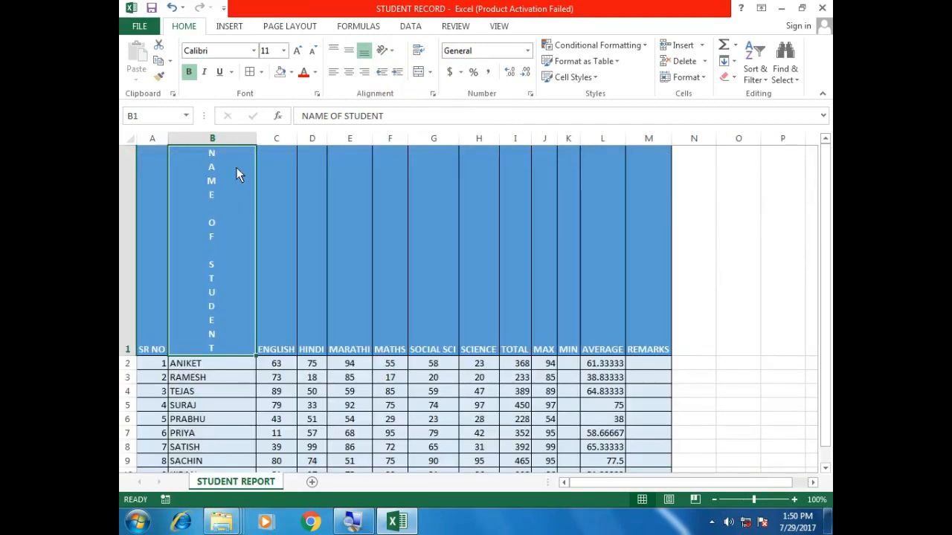
key(ctrl+z)
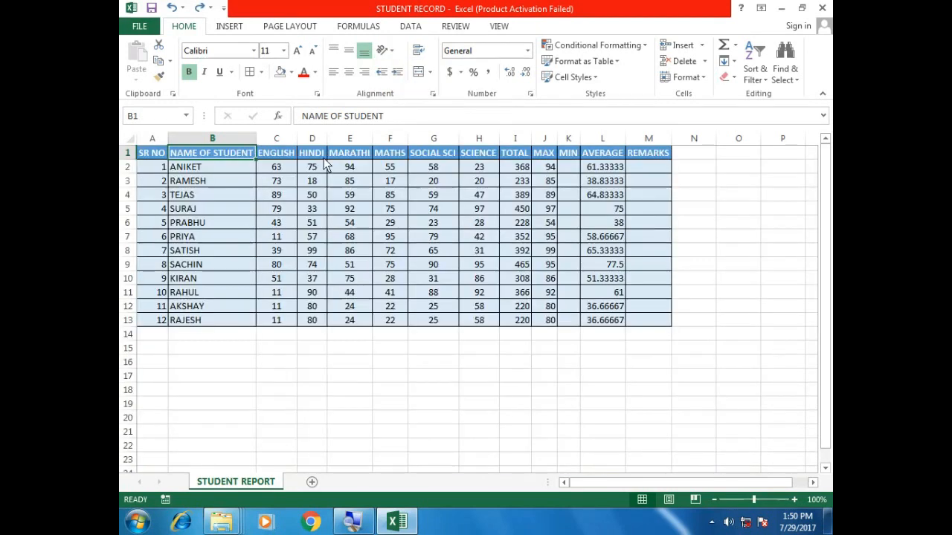
click(390, 52)
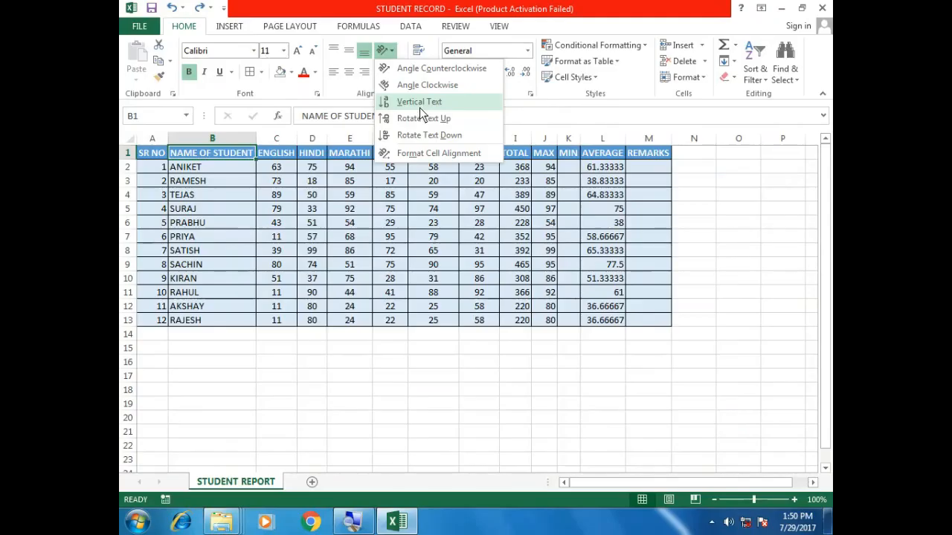
click(297, 195)
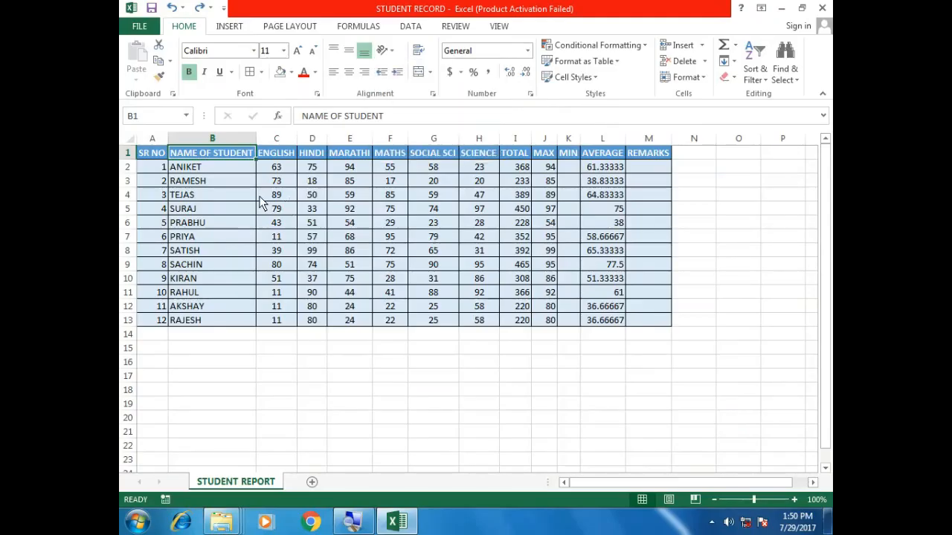
- Try aligning the text of every cell in the sheet to Center both horizontally and vertically
click(260, 198)
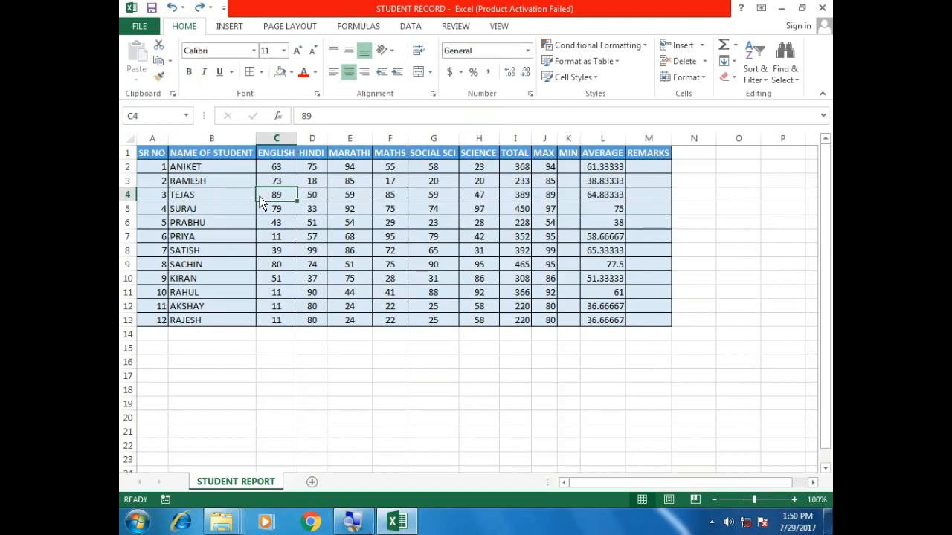
key(ctrl+a)
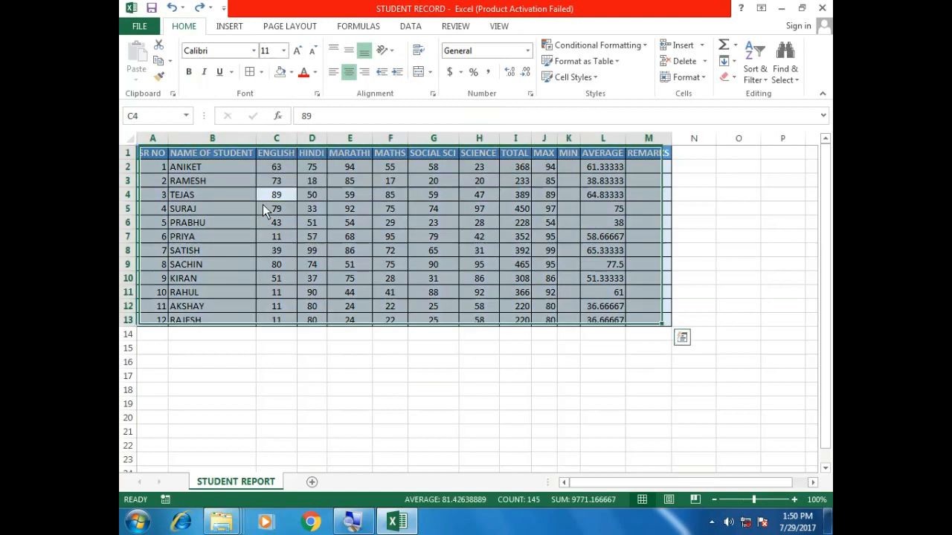
key(ctrl+a)
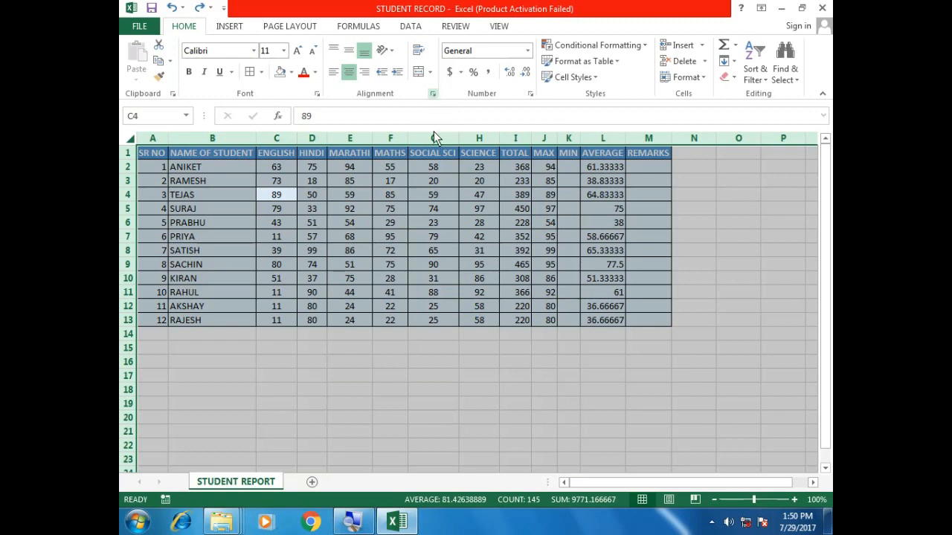
click(434, 95)
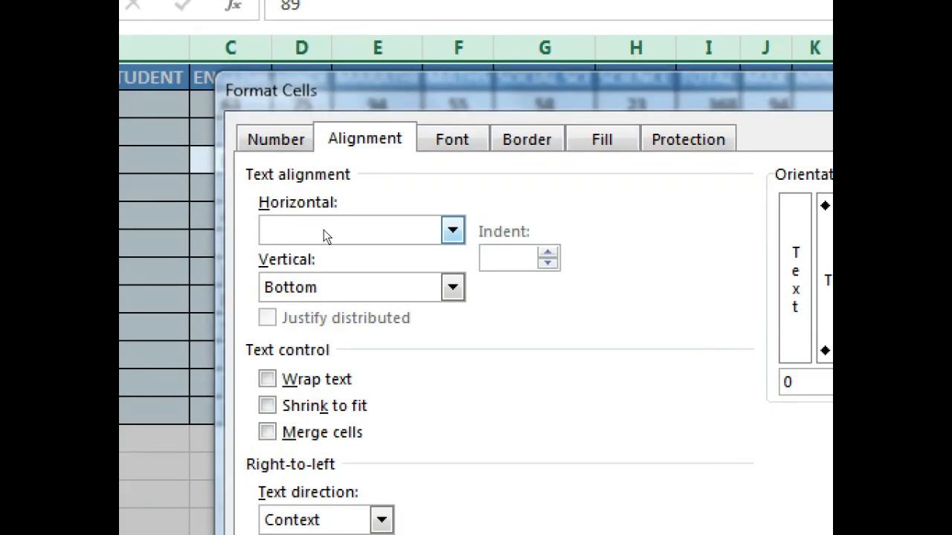
click(324, 229)
click(323, 291)
click(323, 288)
key(Up)
key(Up)
key(Up)
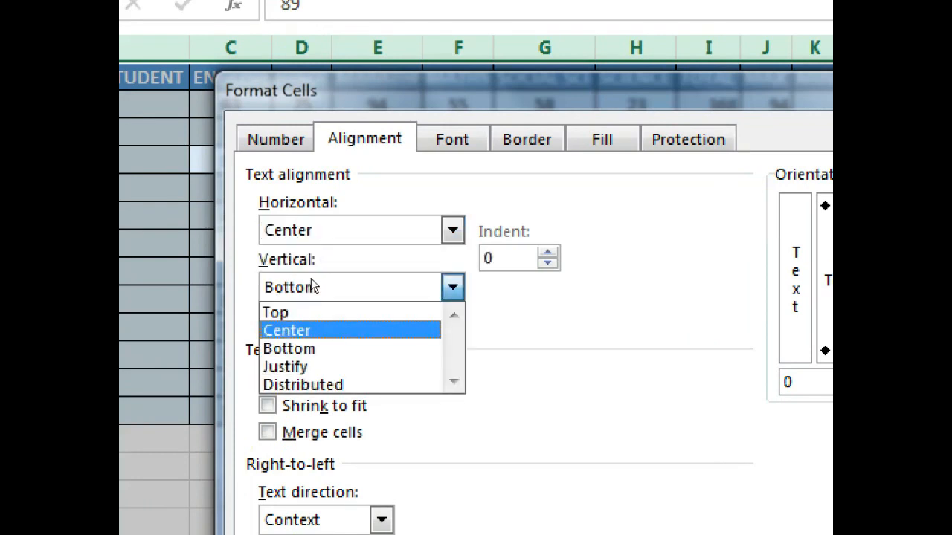
key(Return)
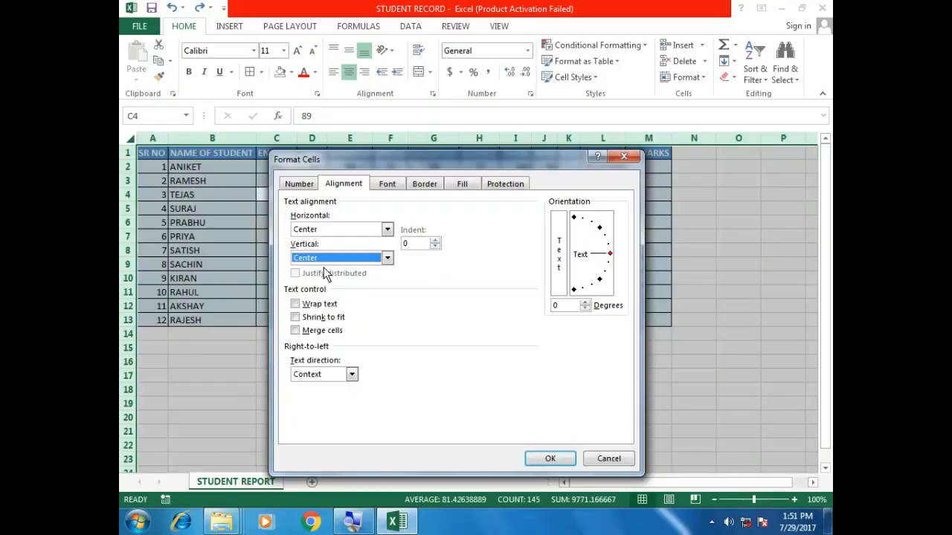
click(542, 458)
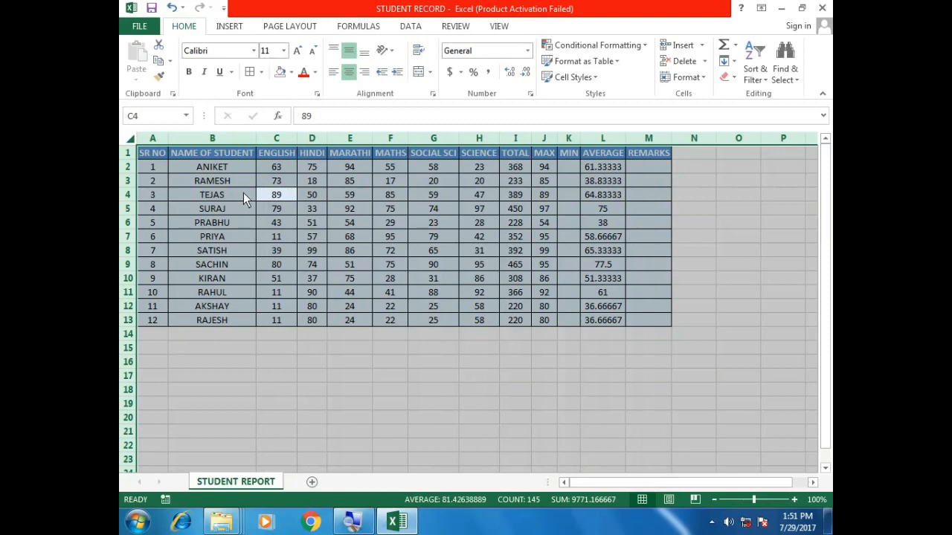
- Undo the centred alignment applied to the whole sheet
click(290, 204)
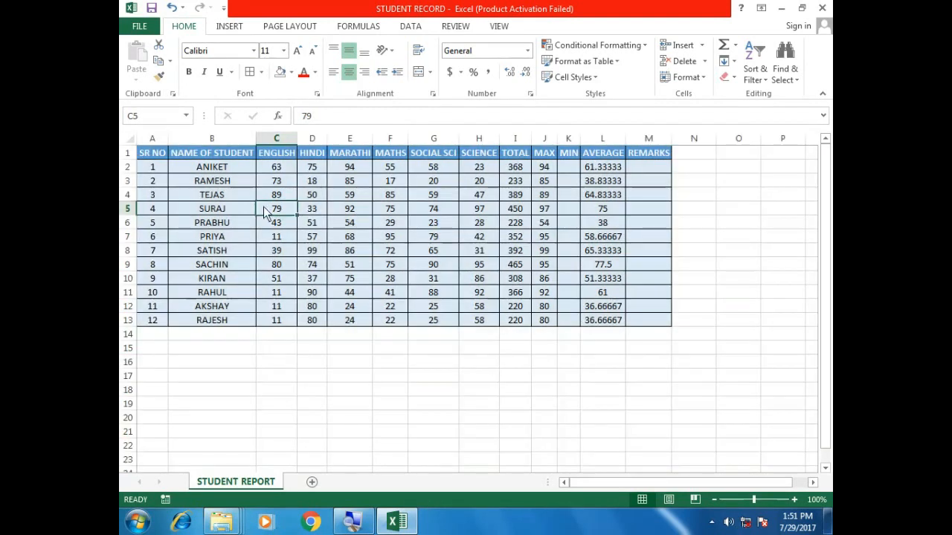
drag(229, 183, 222, 223)
drag(223, 274, 223, 293)
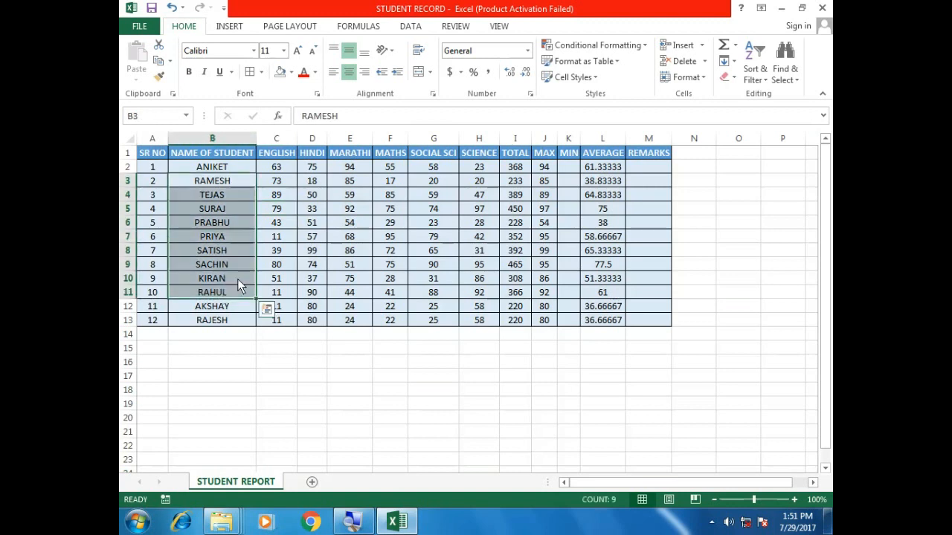
key(ctrl+z)
click(240, 267)
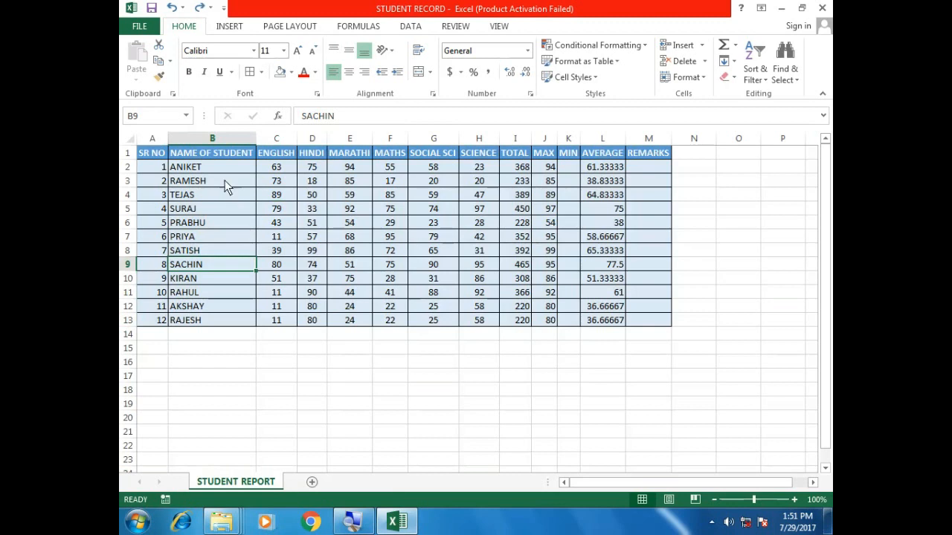
drag(231, 171, 228, 324)
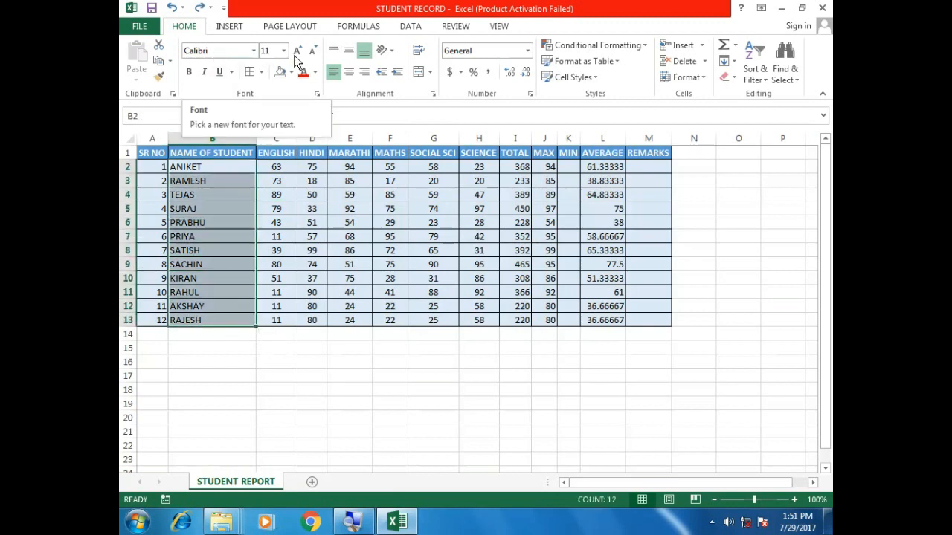
click(273, 51)
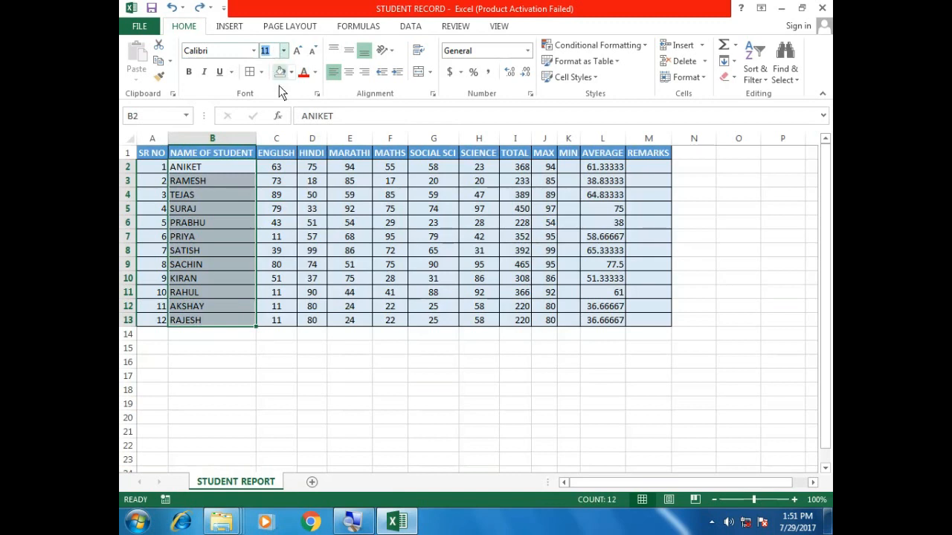
click(222, 223)
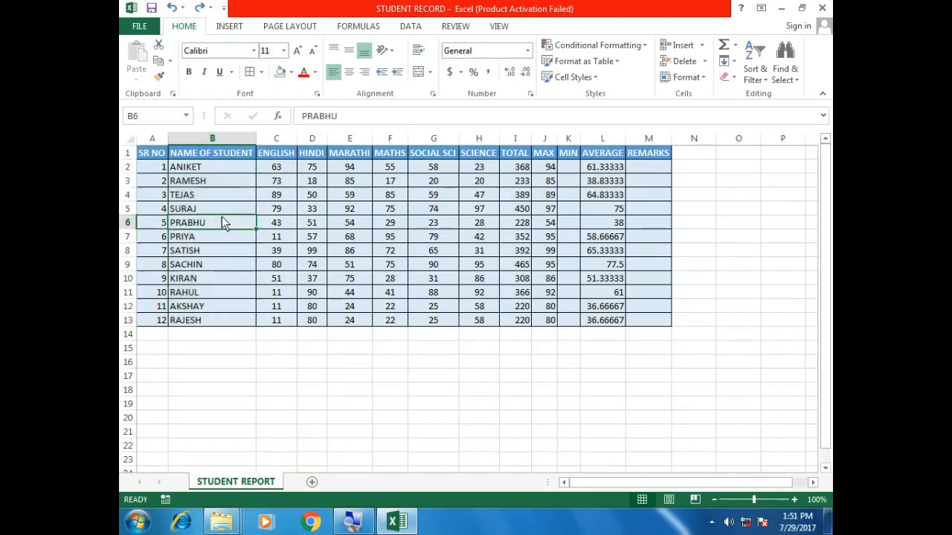
- Try copying the formatting of header cell B1 onto B10 with Format Painter, undo it and clear the copy marquee
click(226, 153)
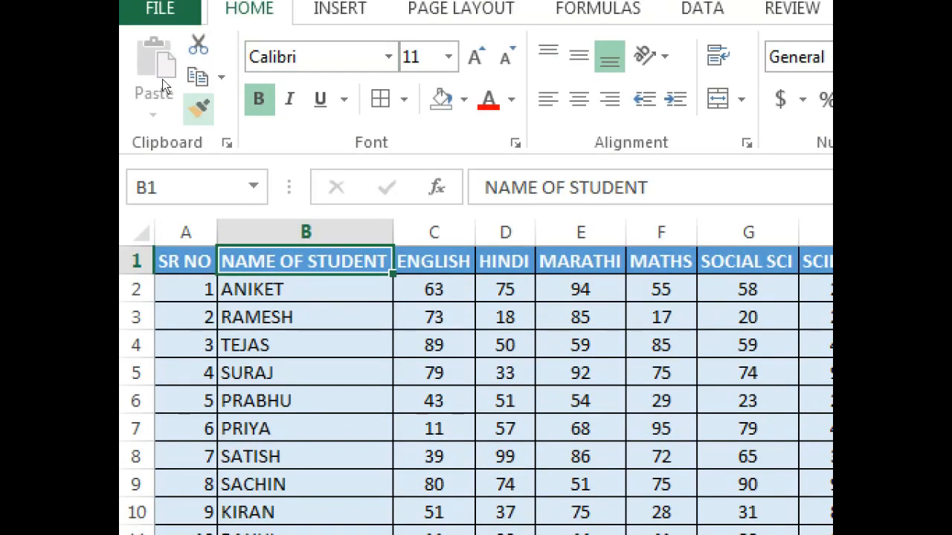
click(199, 108)
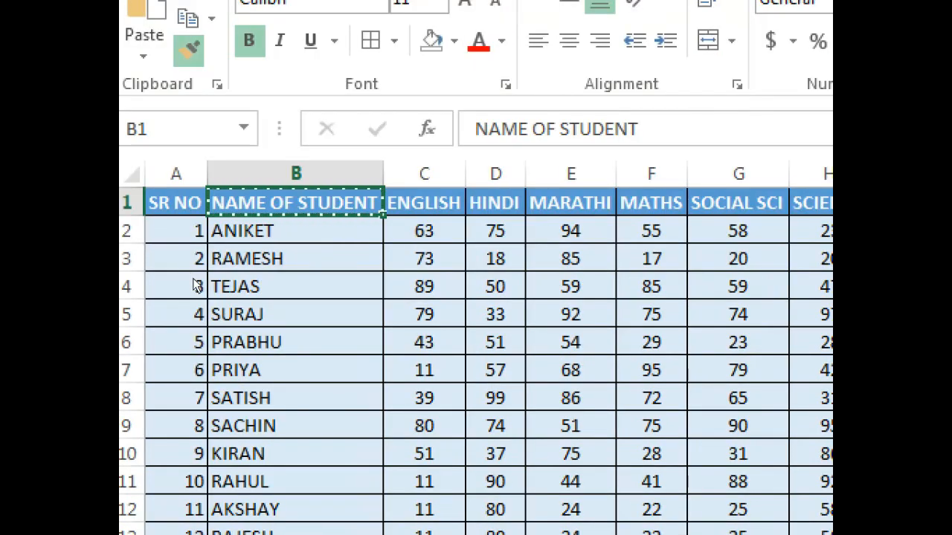
click(296, 453)
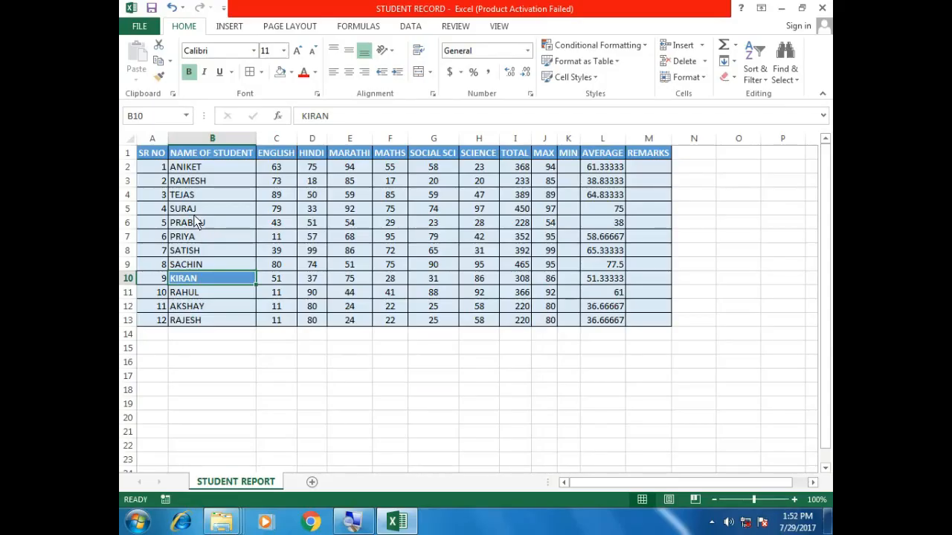
key(ctrl+z)
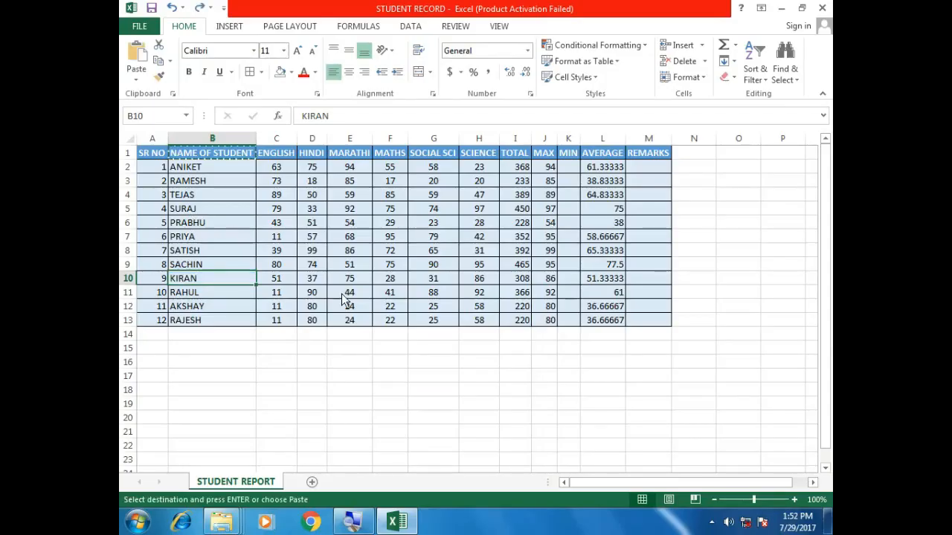
click(340, 366)
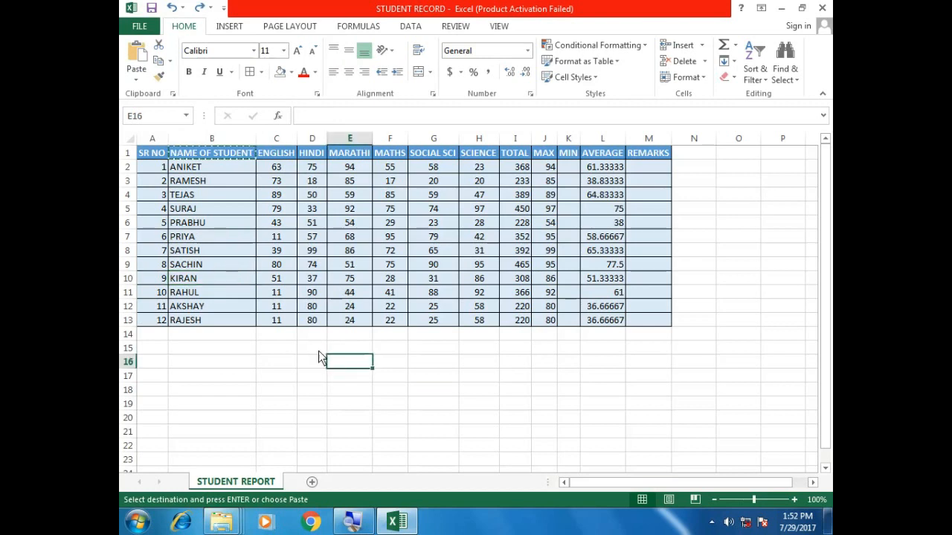
click(278, 348)
key(Escape)
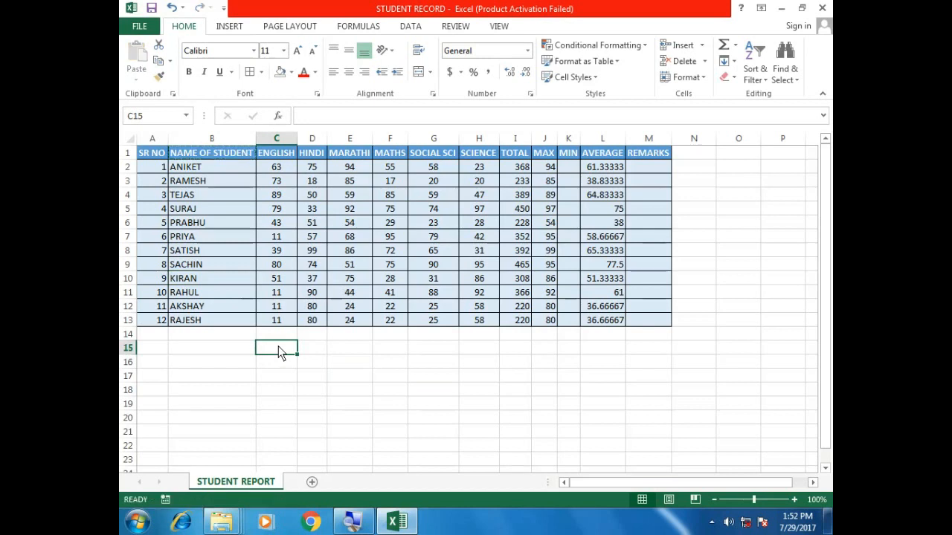
- Insert a blank row above the header row of the student table
click(134, 153)
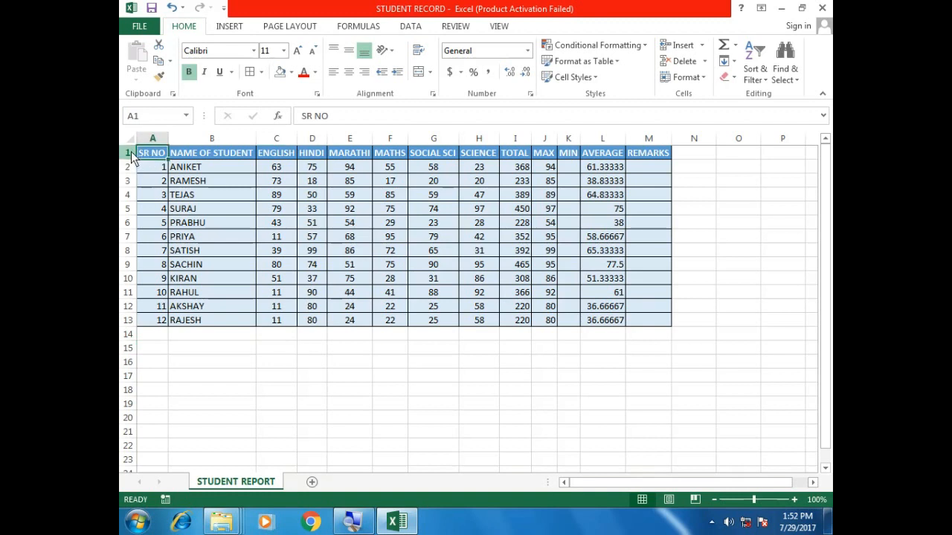
right_click(131, 153)
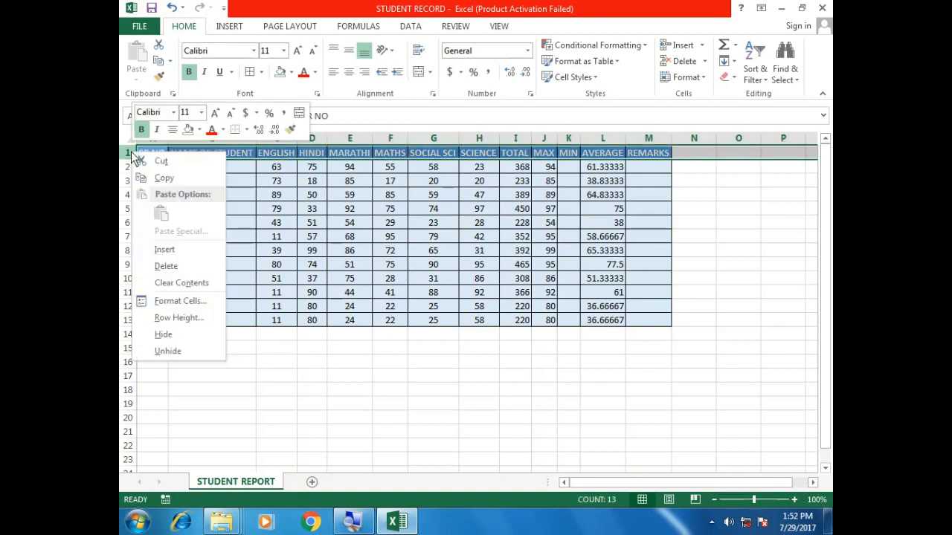
click(164, 251)
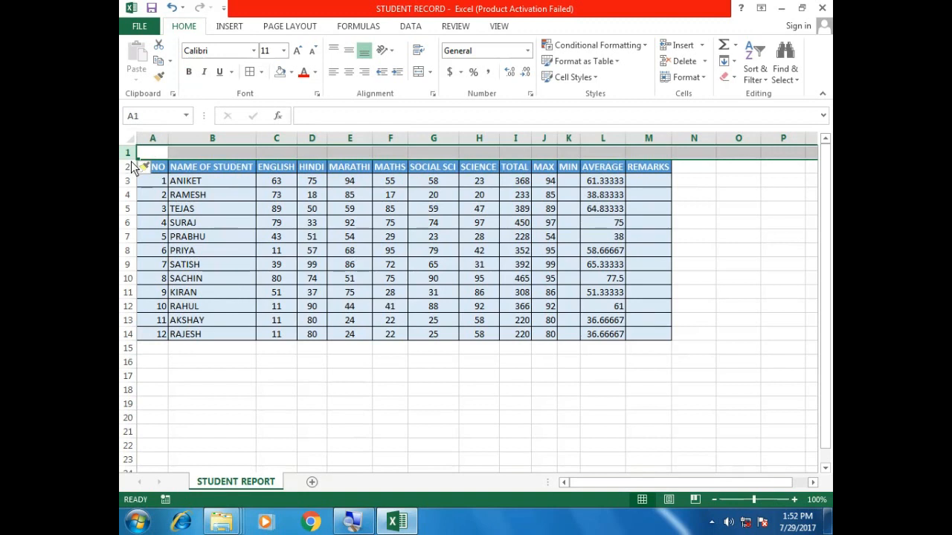
click(201, 211)
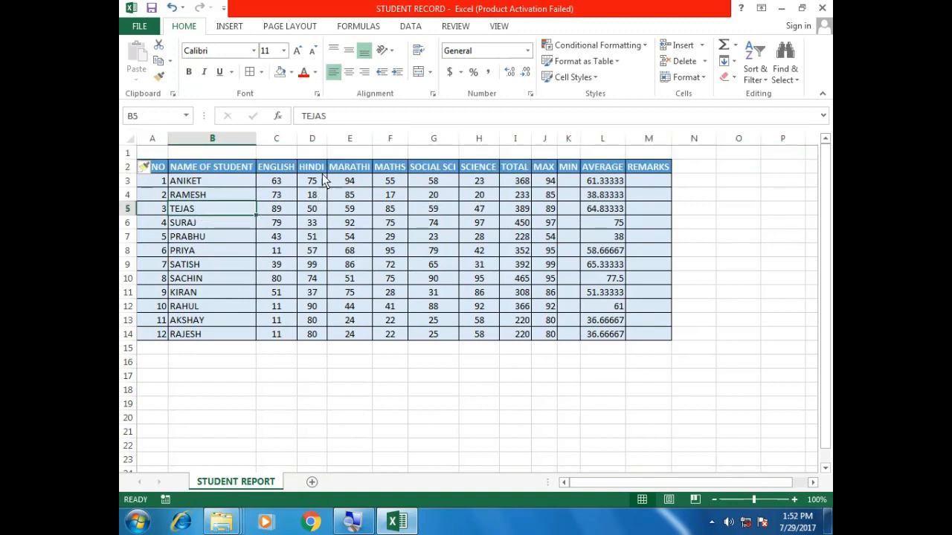
- Try inserting a blank column before the ENGLISH column, and undo it
click(272, 166)
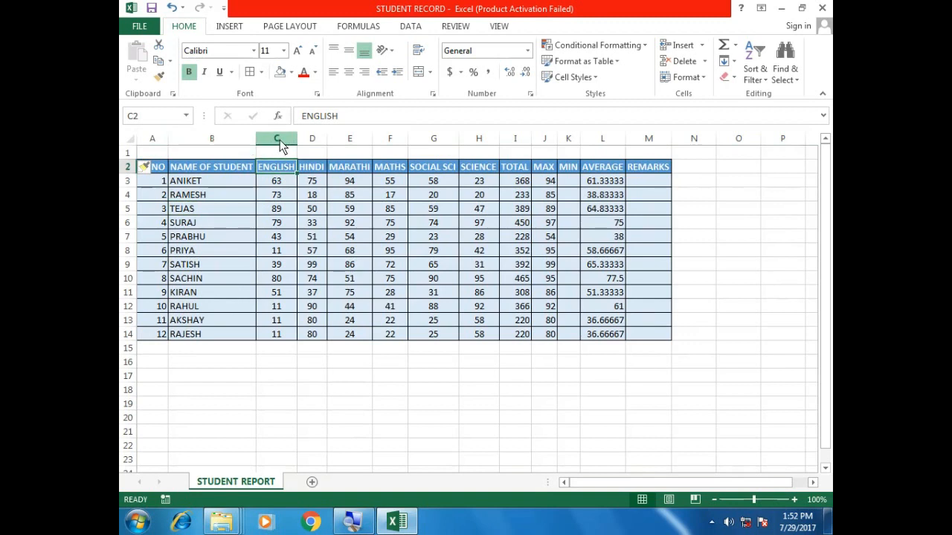
right_click(279, 140)
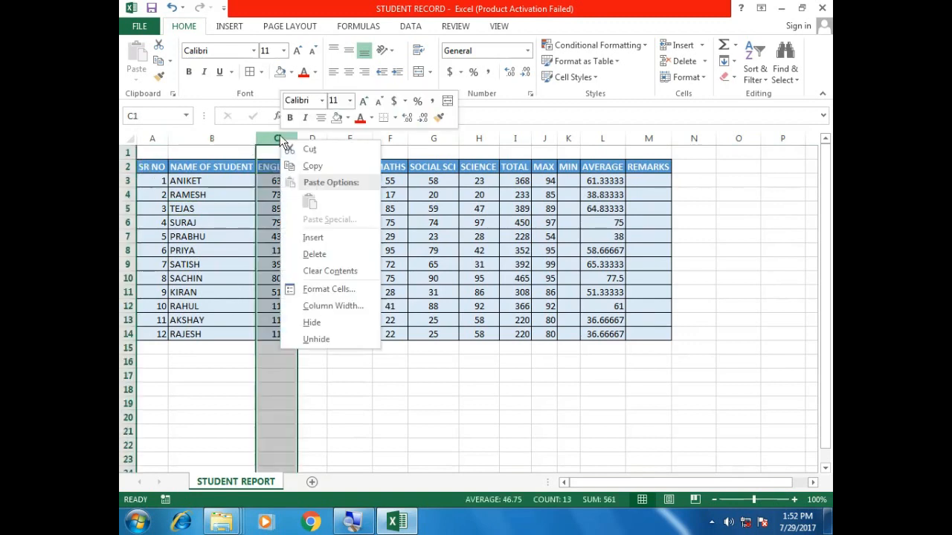
click(313, 237)
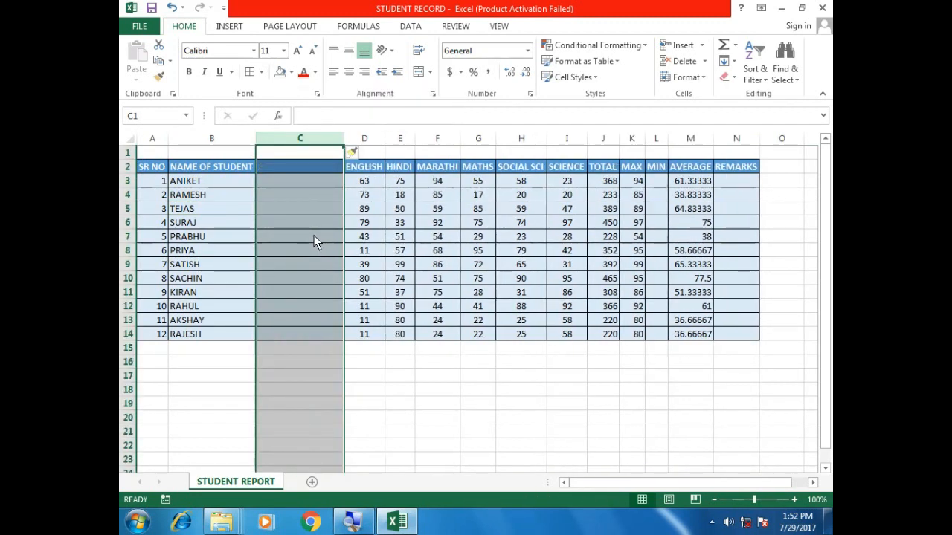
key(ctrl+z)
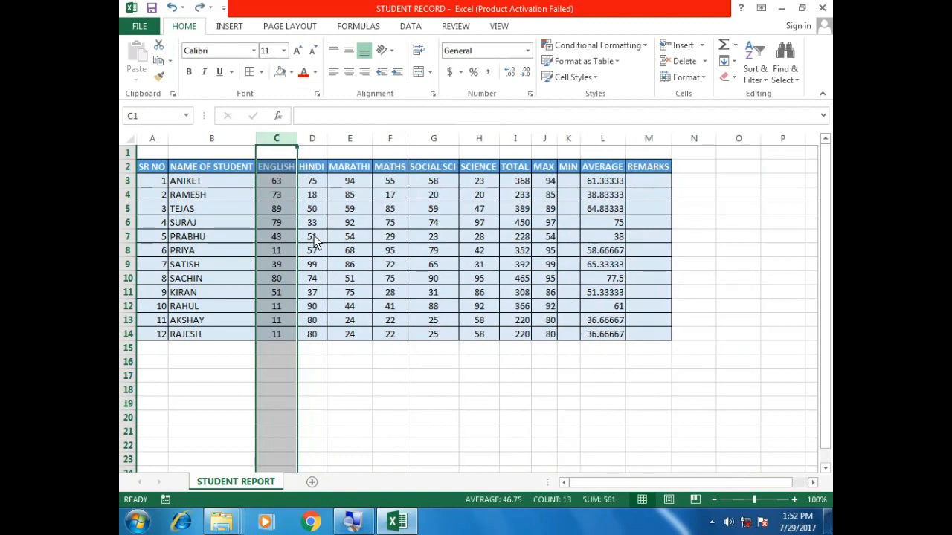
- Try inserting a blank column before the HINDI column, and undo it
right_click(308, 144)
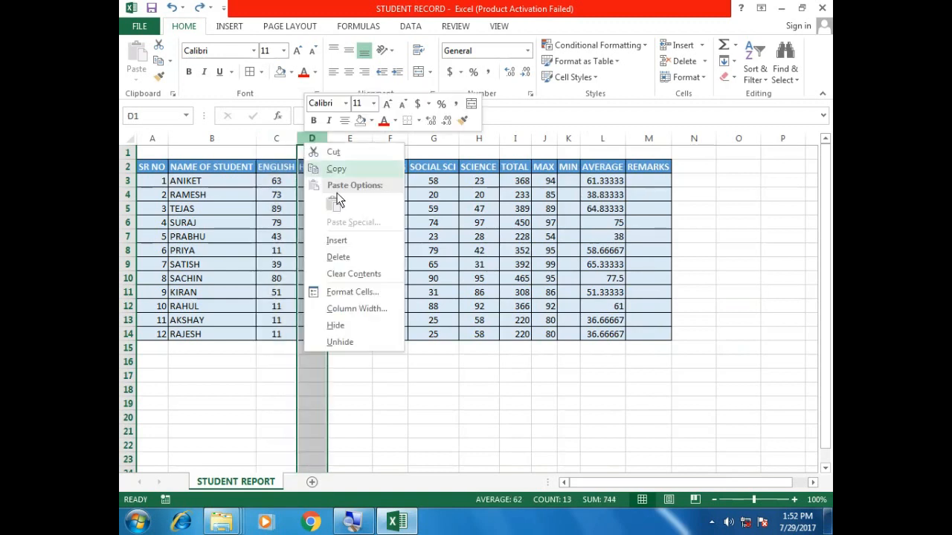
click(338, 241)
key(ctrl+z)
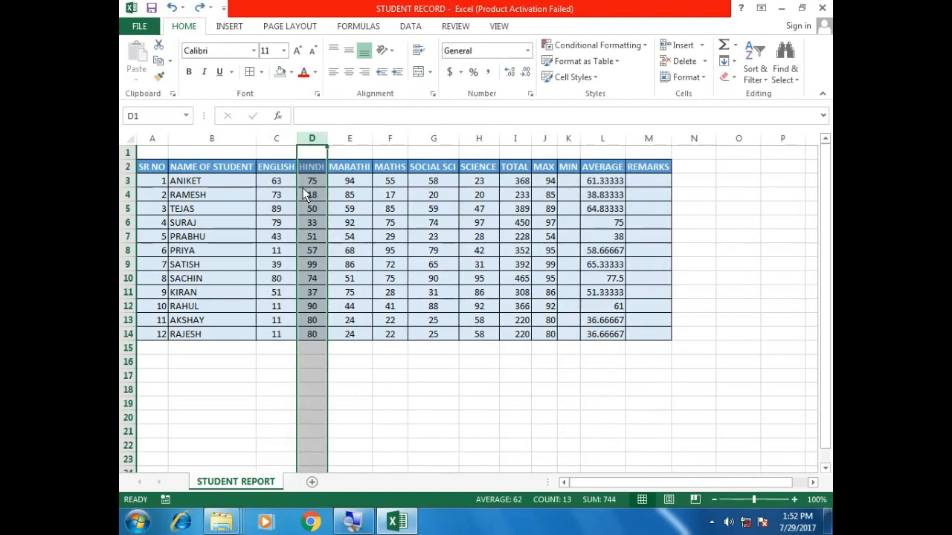
- Try inserting a blank column between the NAME OF STUDENT and ENGLISH columns, and undo the insertion
click(287, 143)
right_click(287, 147)
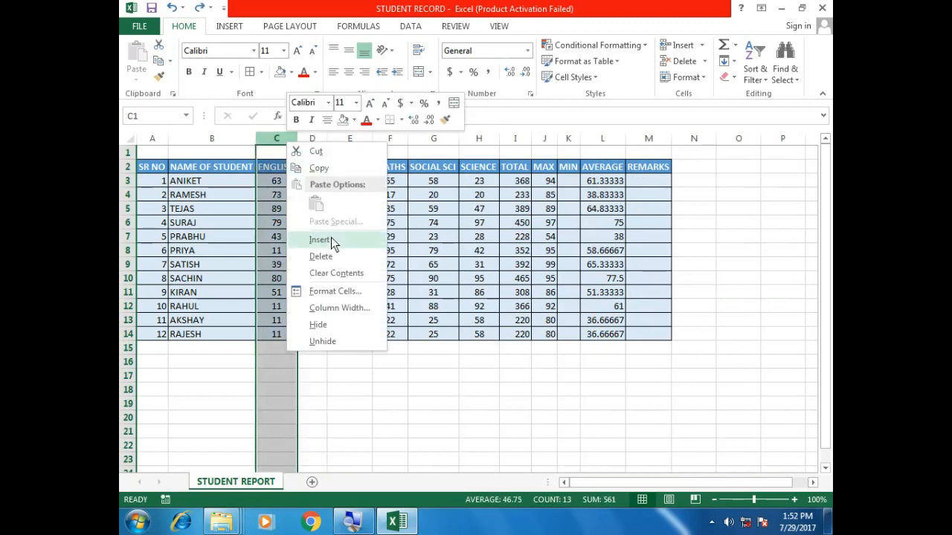
click(331, 240)
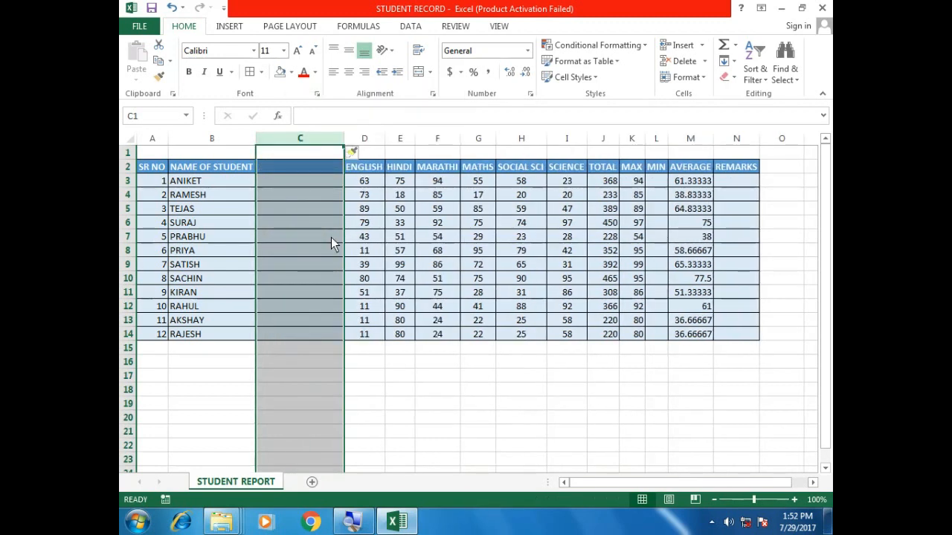
key(ctrl+z)
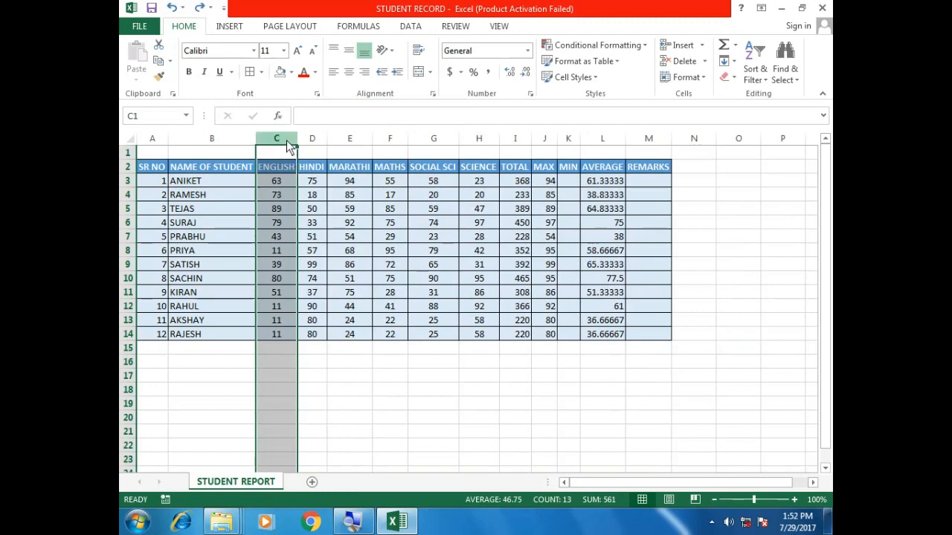
- Insert a blank column before the ENGLISH column again and delete that new column
right_click(288, 141)
click(320, 235)
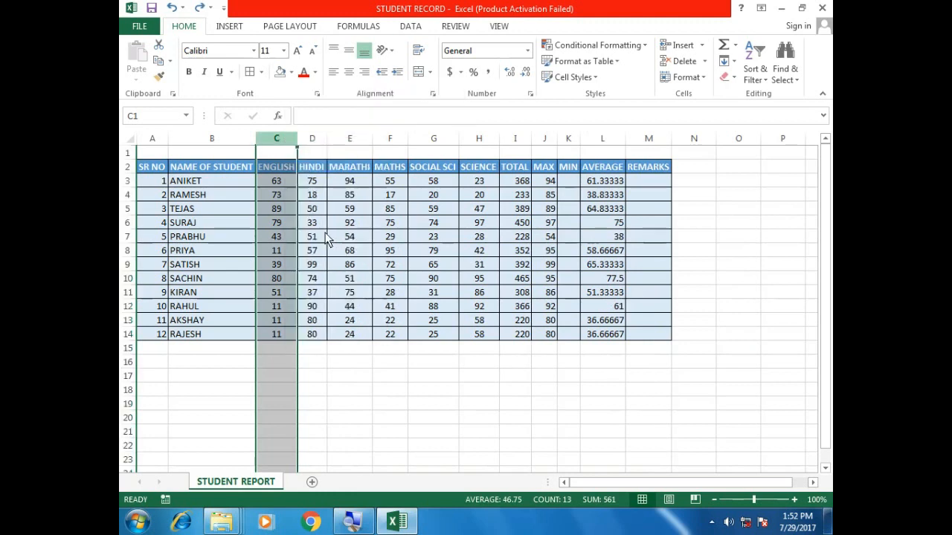
right_click(293, 152)
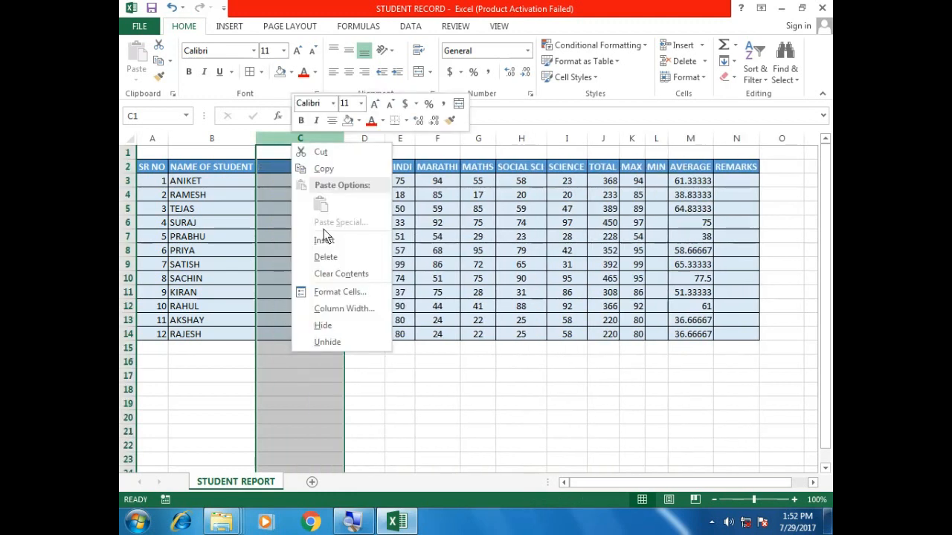
click(327, 257)
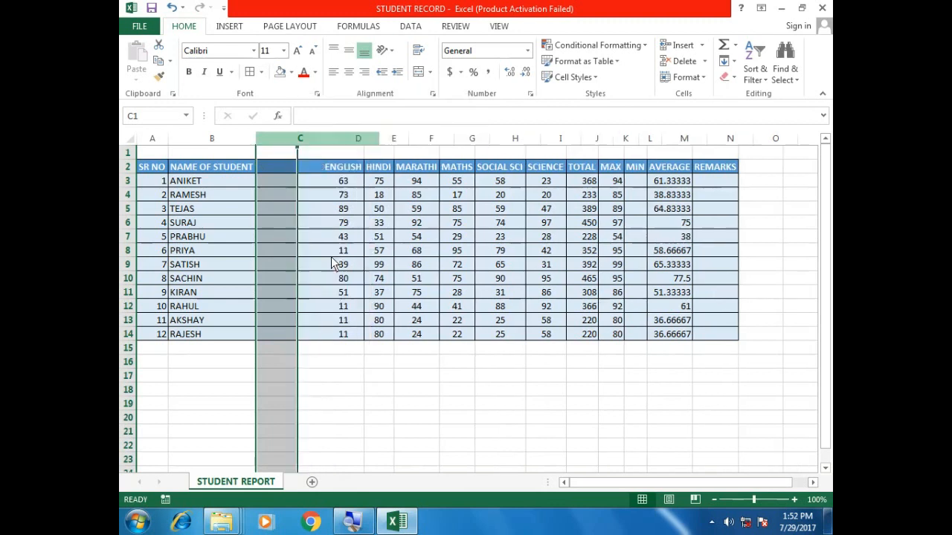
- Remove the bold formatting from cell A1, and merge and centre A1:M1 across the width of the student table
click(198, 172)
click(157, 153)
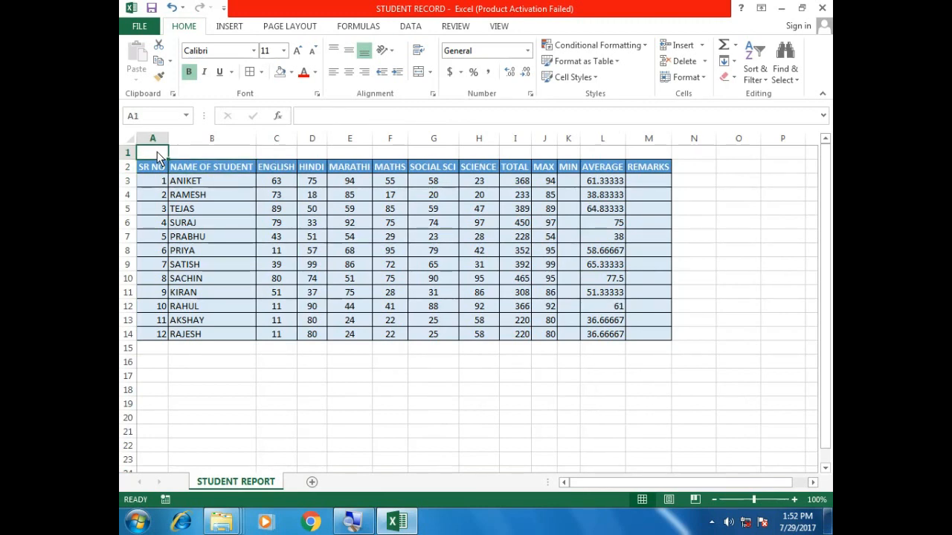
key(ctrl+b)
drag(157, 154, 636, 152)
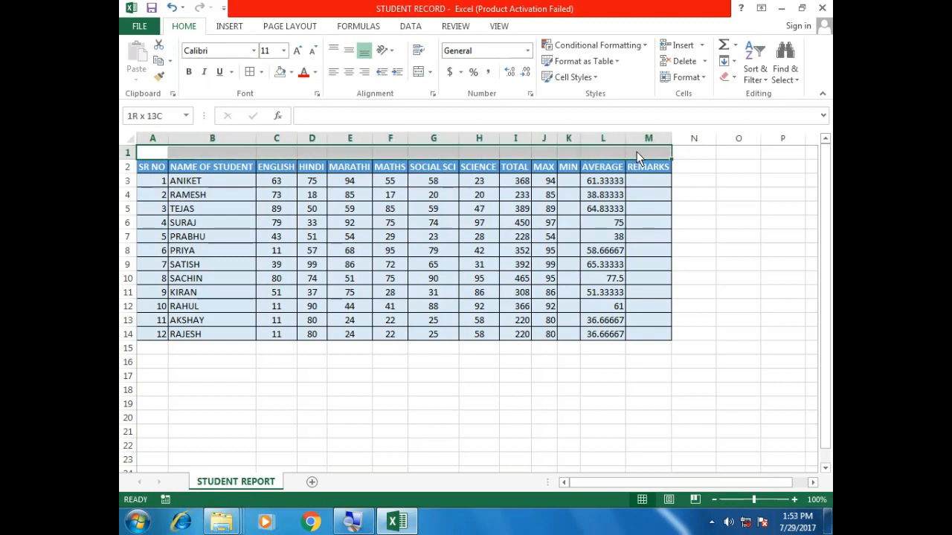
click(418, 74)
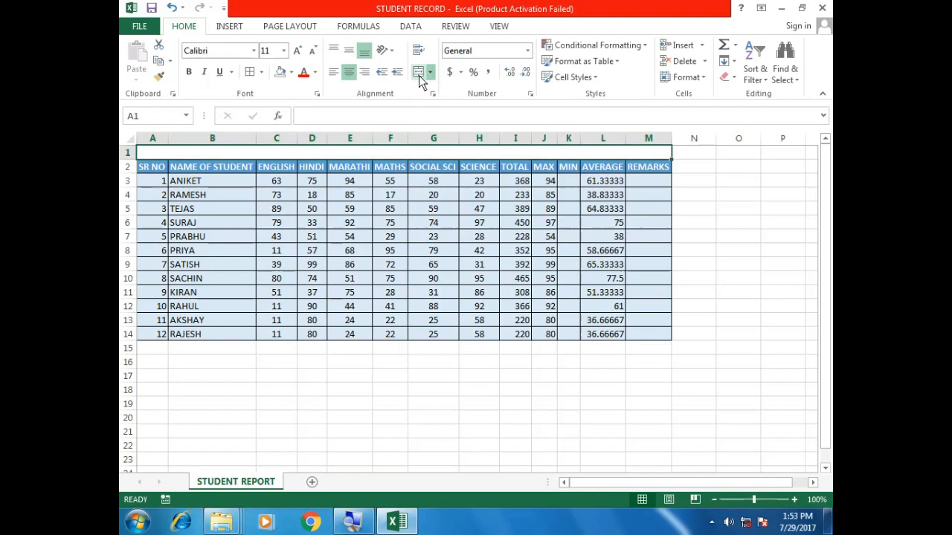
- Enter the title STUDENT DATA in the merged cell above the table, and unmerge the cell
text(STUDENT)
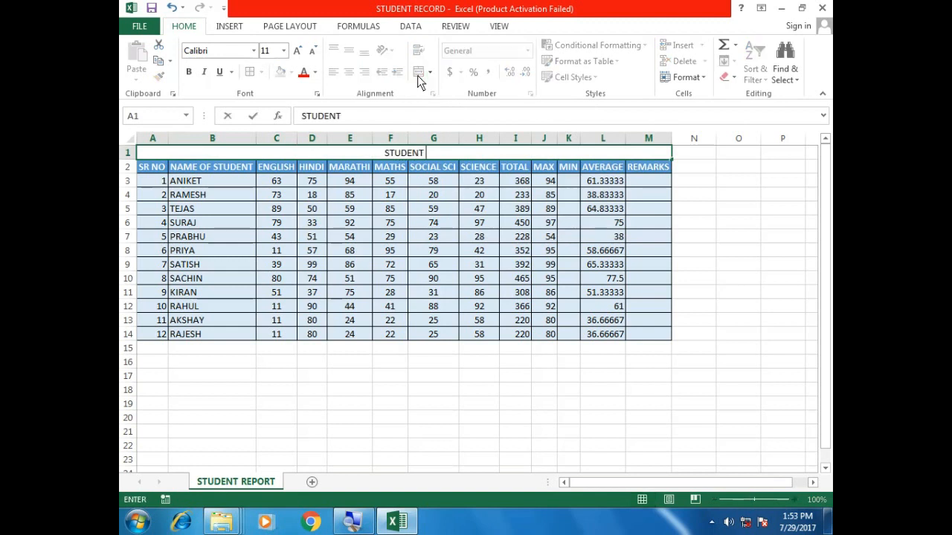
text( DATA)
key(Return)
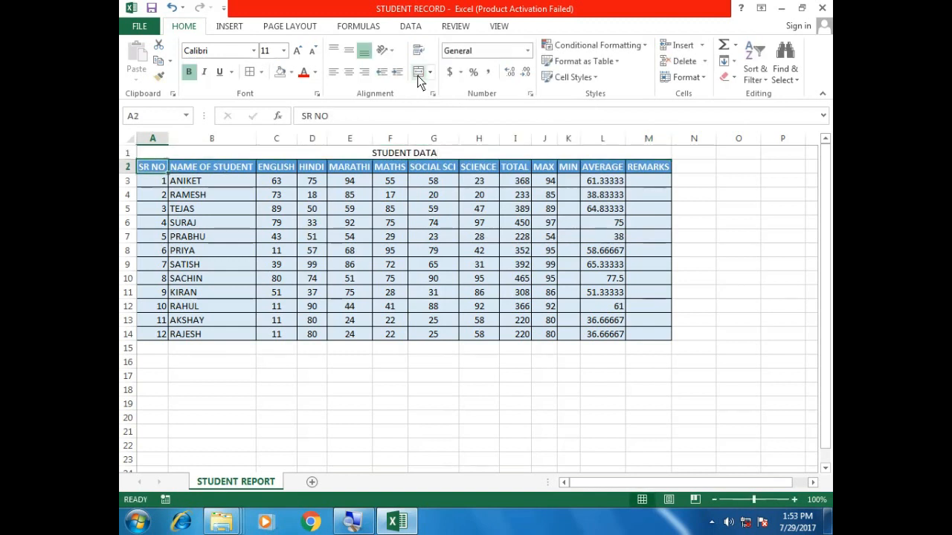
click(406, 155)
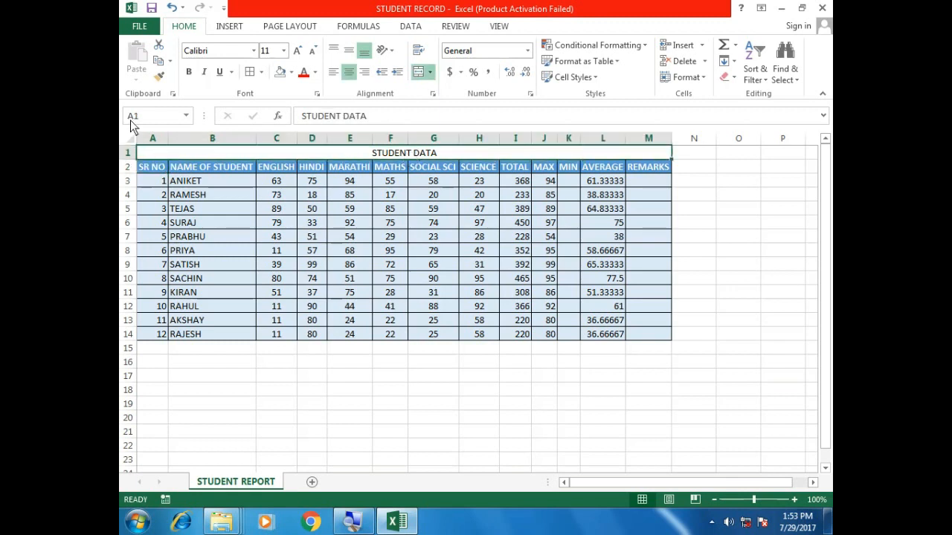
click(418, 72)
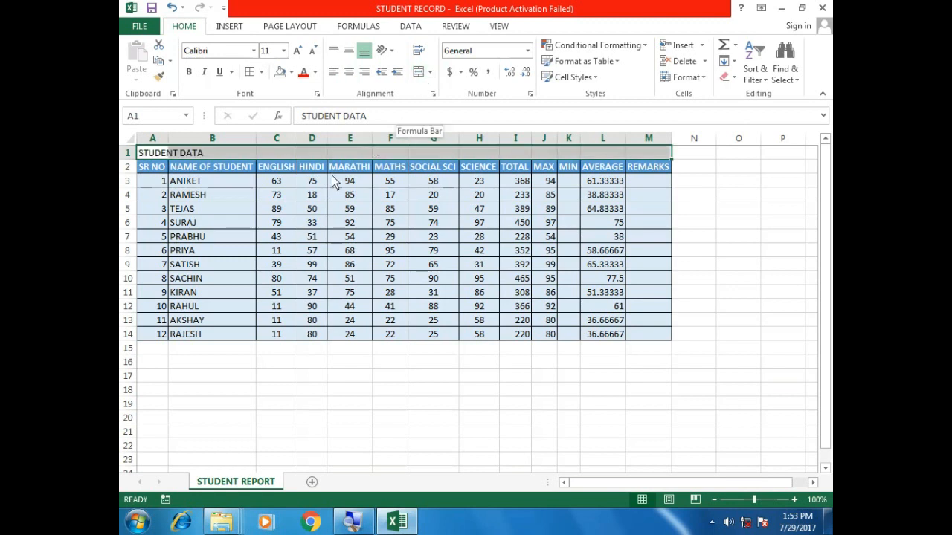
- Narrow column B so it is too small for its NAME OF STUDENT header, and switch Wrap Text on and off twice for that header cell
click(236, 169)
drag(255, 140, 228, 140)
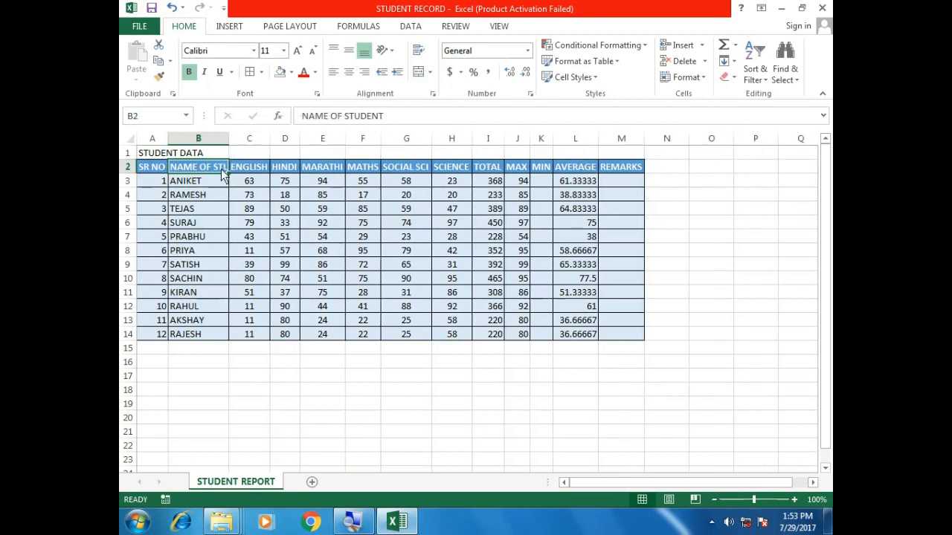
click(419, 52)
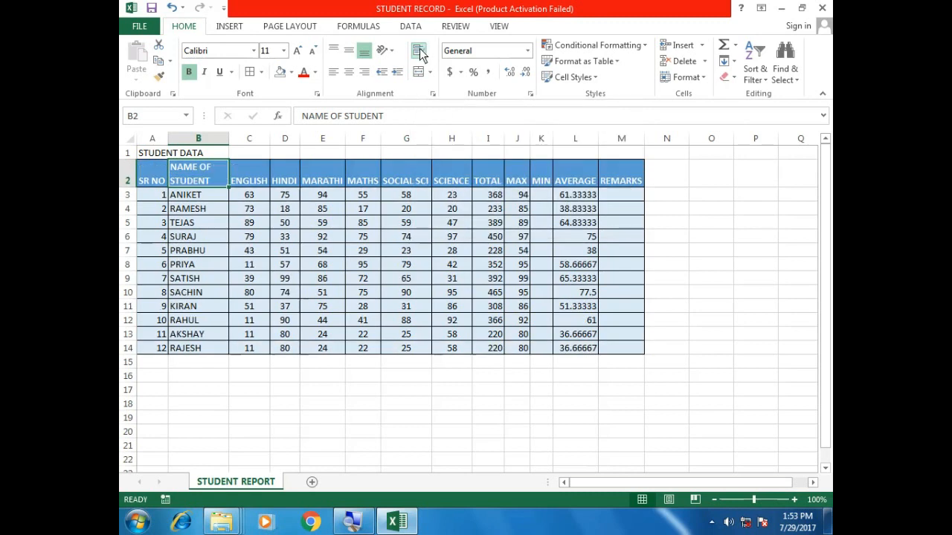
click(419, 52)
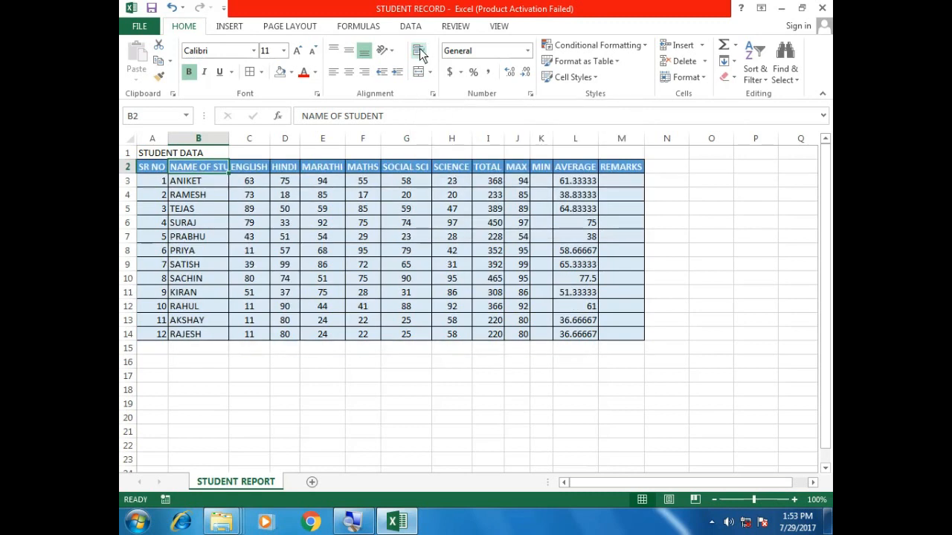
click(420, 52)
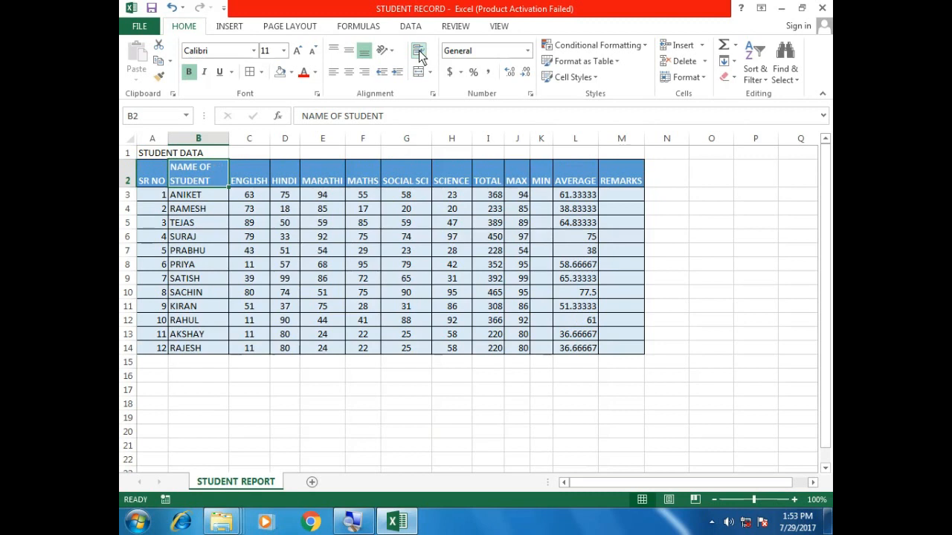
click(419, 52)
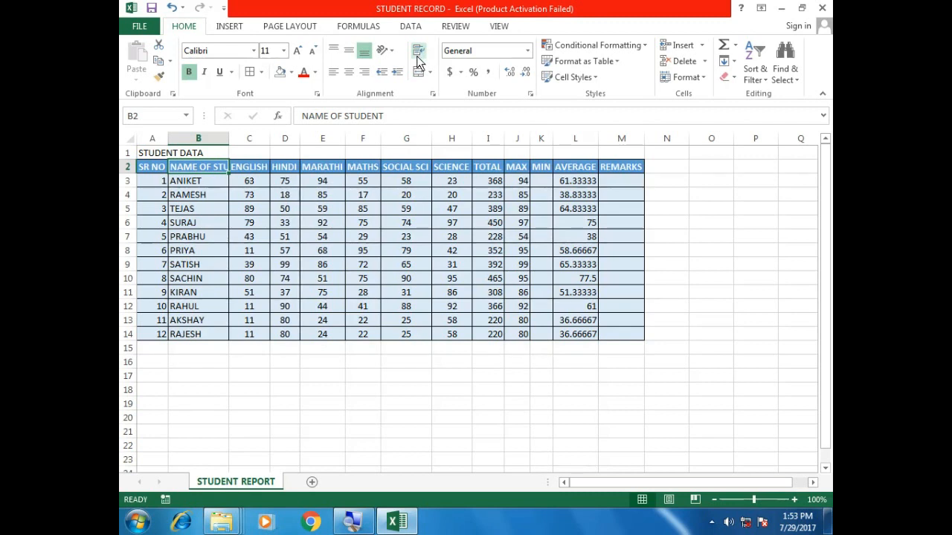
click(249, 153)
click(128, 153)
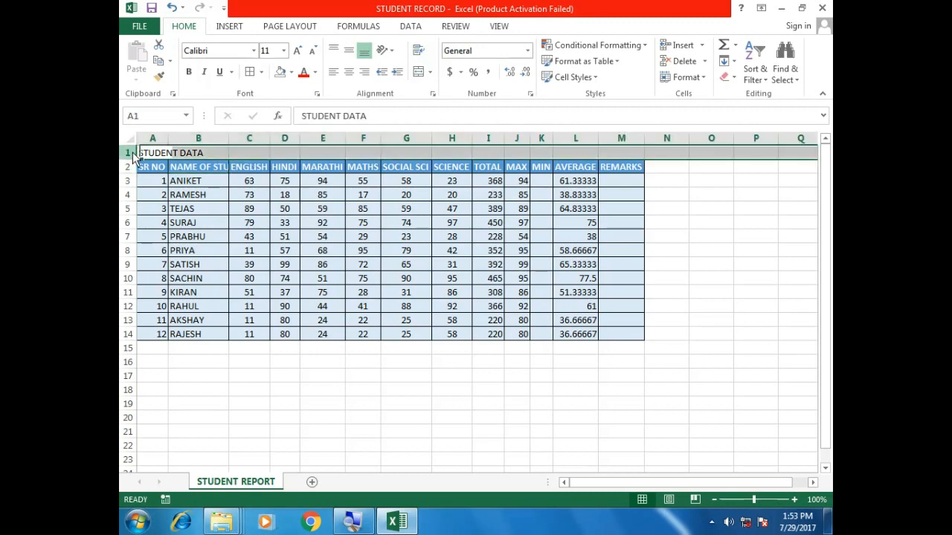
right_click(130, 153)
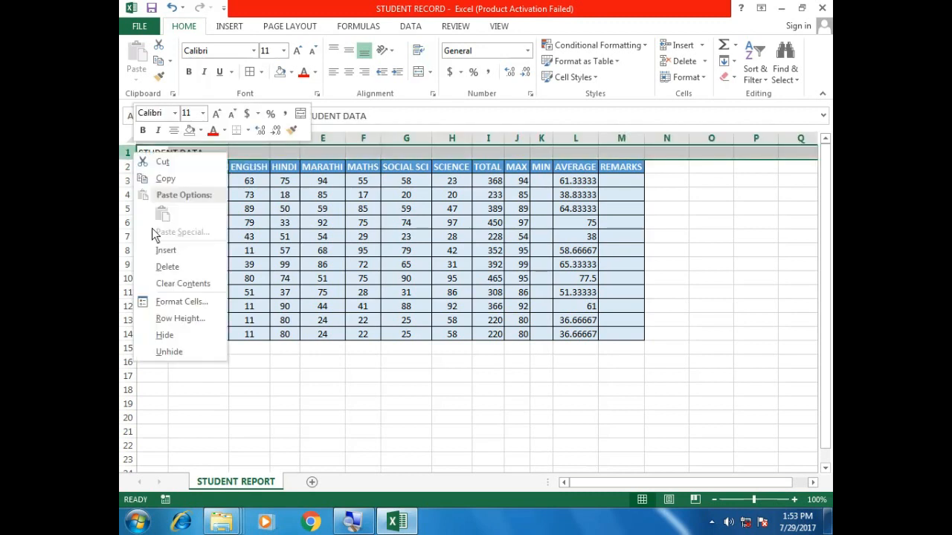
click(299, 277)
click(254, 270)
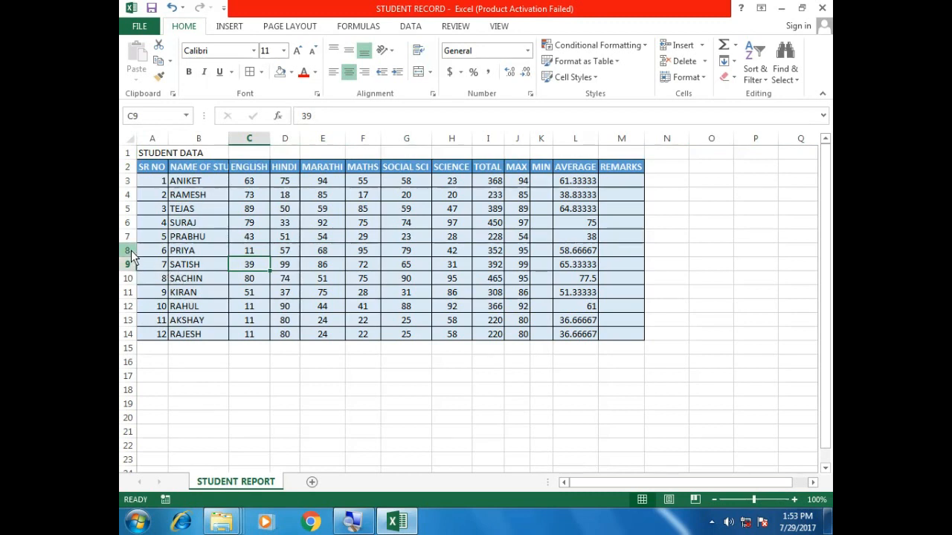
- Try moving rows 8 and 9 onto rows 4 and 5, replacing the data there, and undo the move
drag(129, 253, 129, 265)
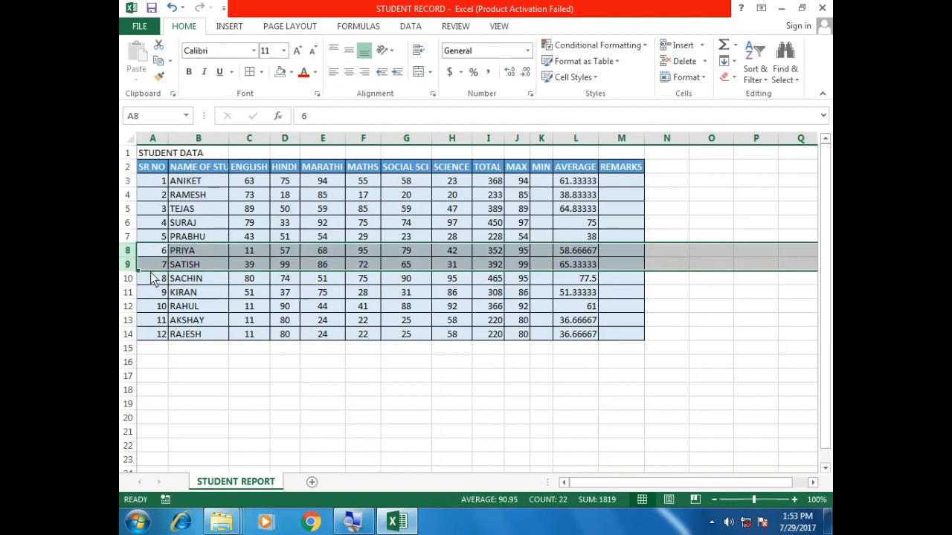
drag(151, 274, 151, 215)
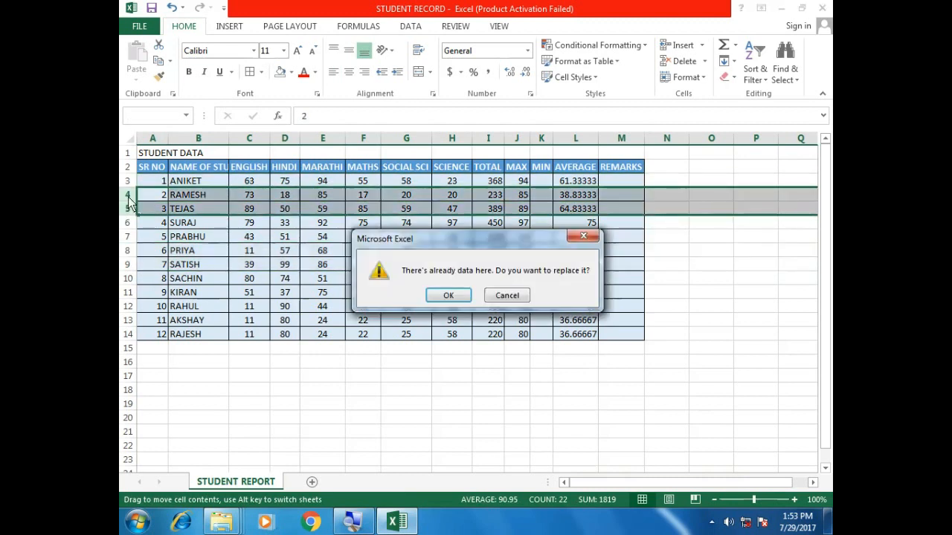
click(447, 296)
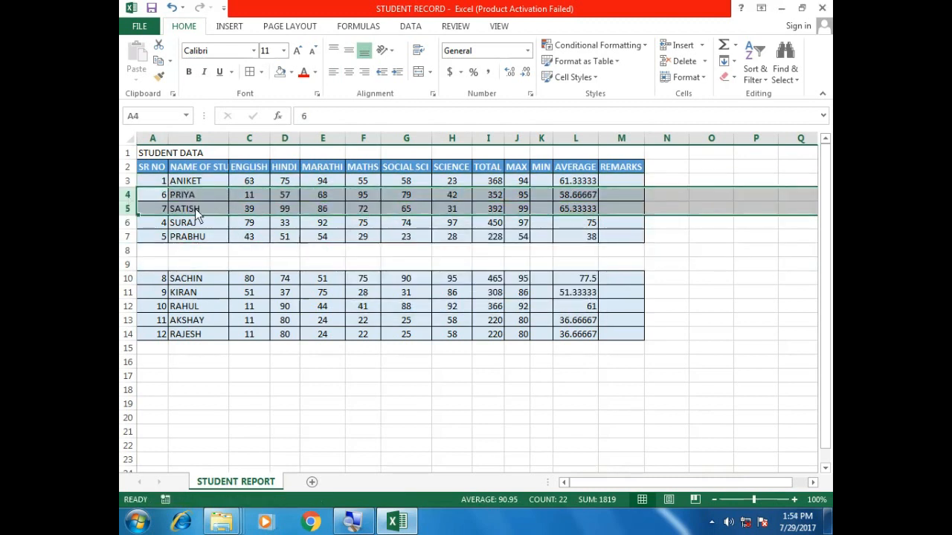
key(ctrl+z)
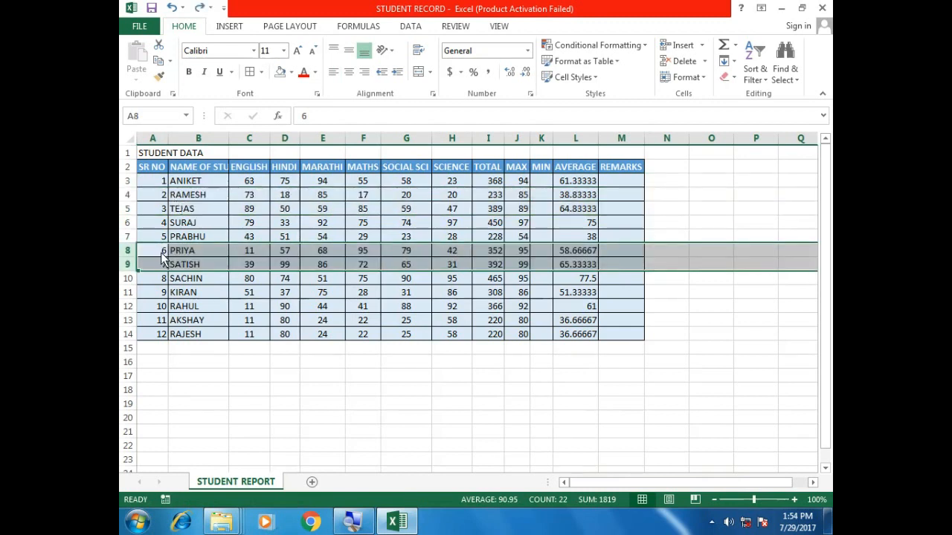
- Try moving rows 4 and 5 onto rows 8 and 9, replacing the data there, and undo the move
click(135, 198)
drag(136, 208, 156, 272)
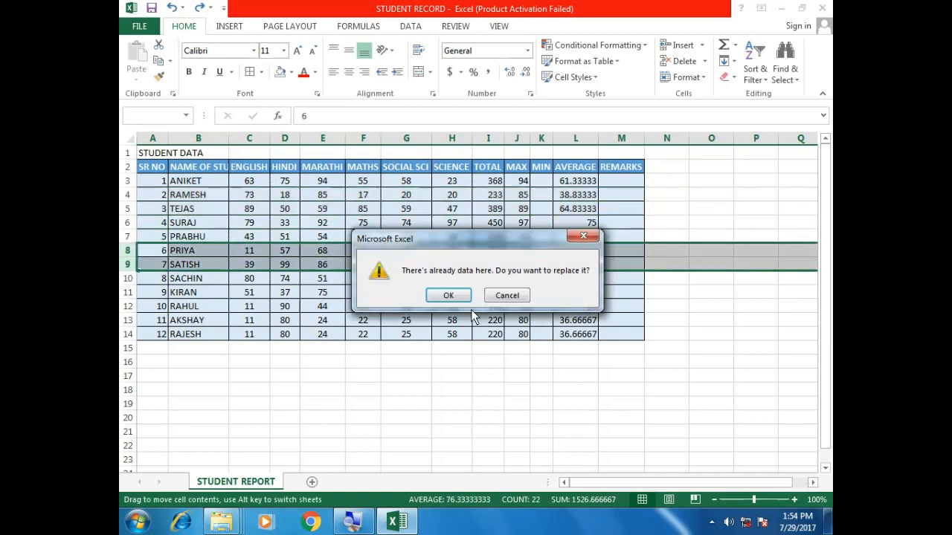
click(448, 296)
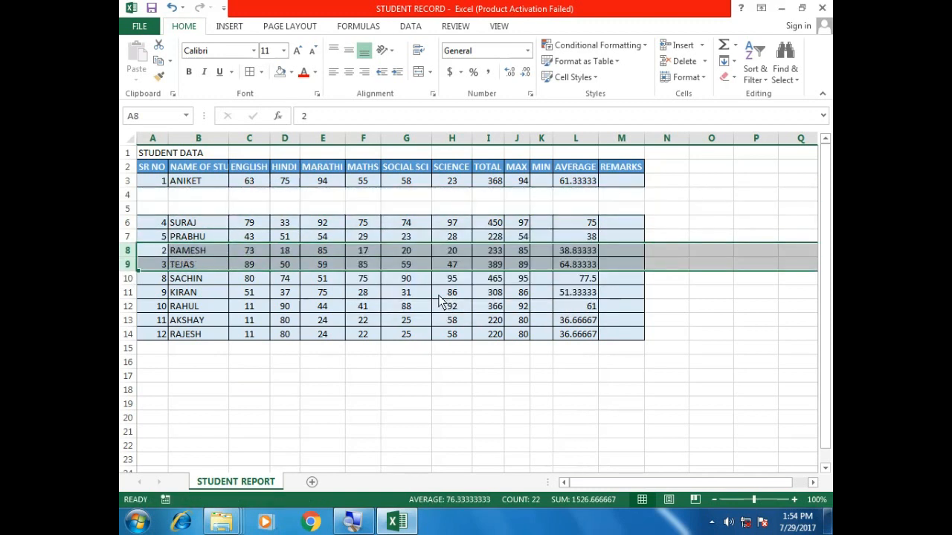
key(ctrl+z)
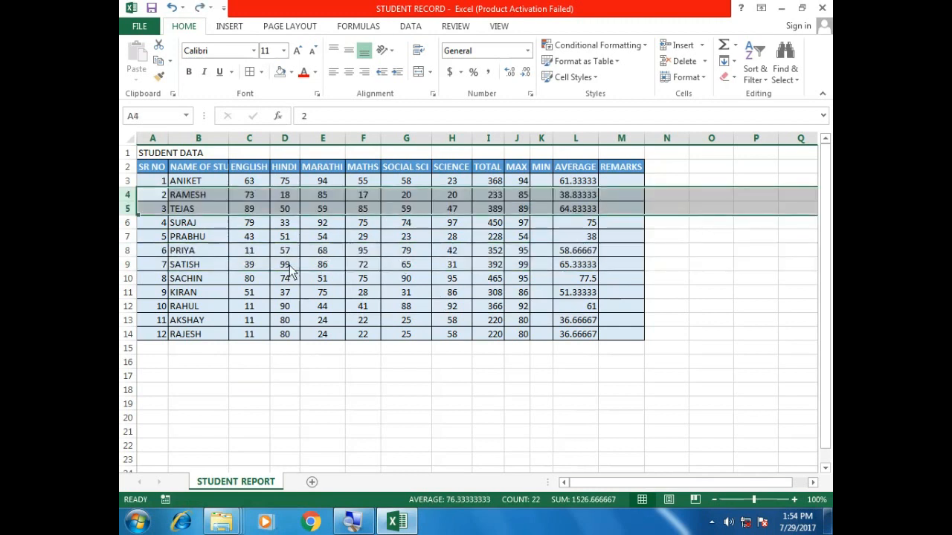
click(247, 295)
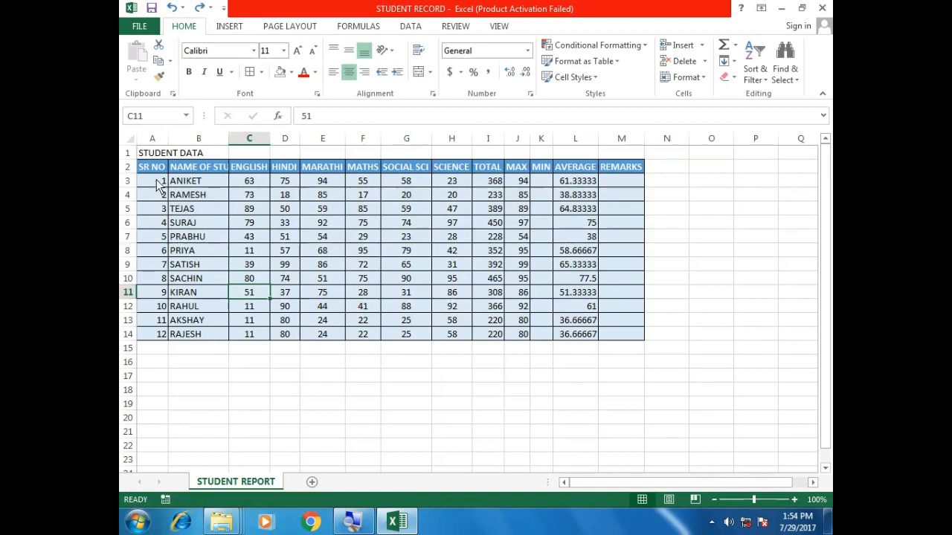
- Try sorting the student names in B3:B14 from A to Z with the selection expanded to the neighbouring data, and undo the sort
key(ctrl+Home)
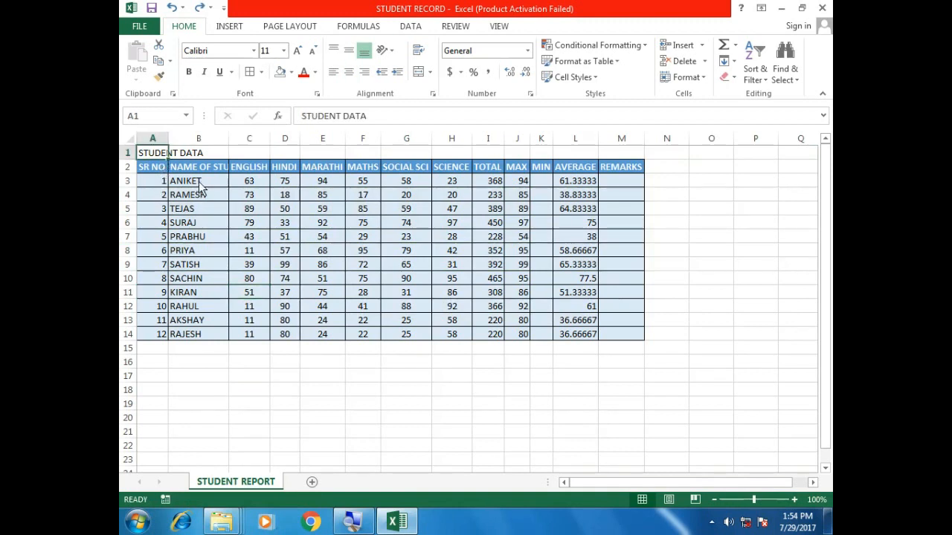
drag(199, 184, 213, 335)
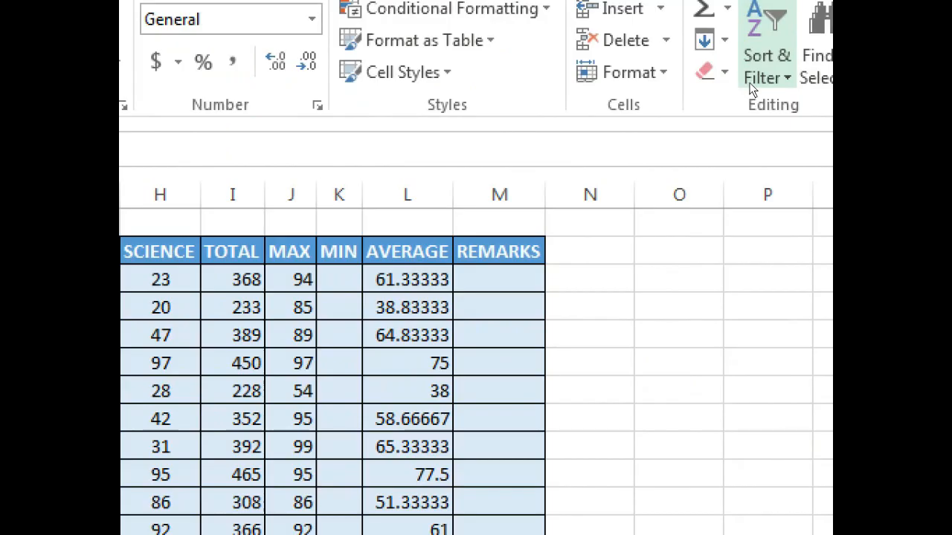
click(751, 88)
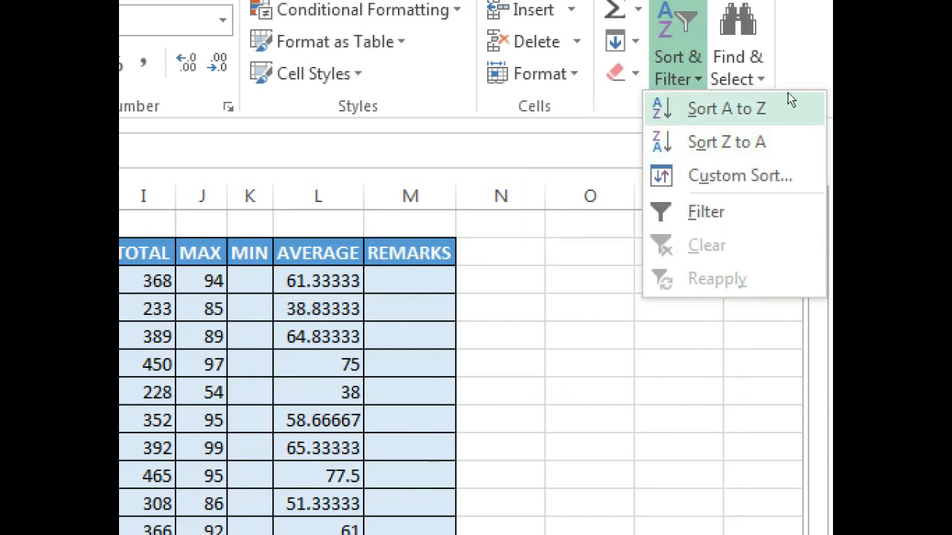
click(788, 96)
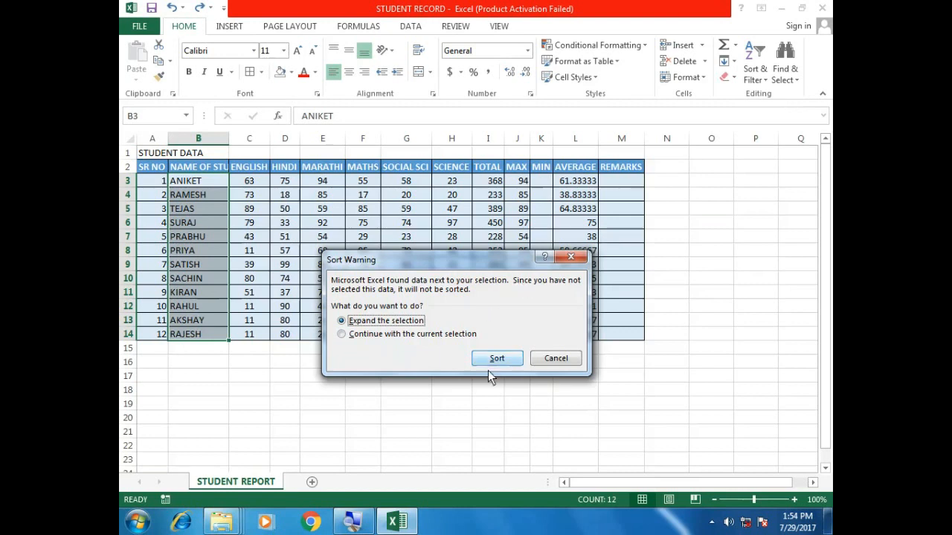
click(494, 361)
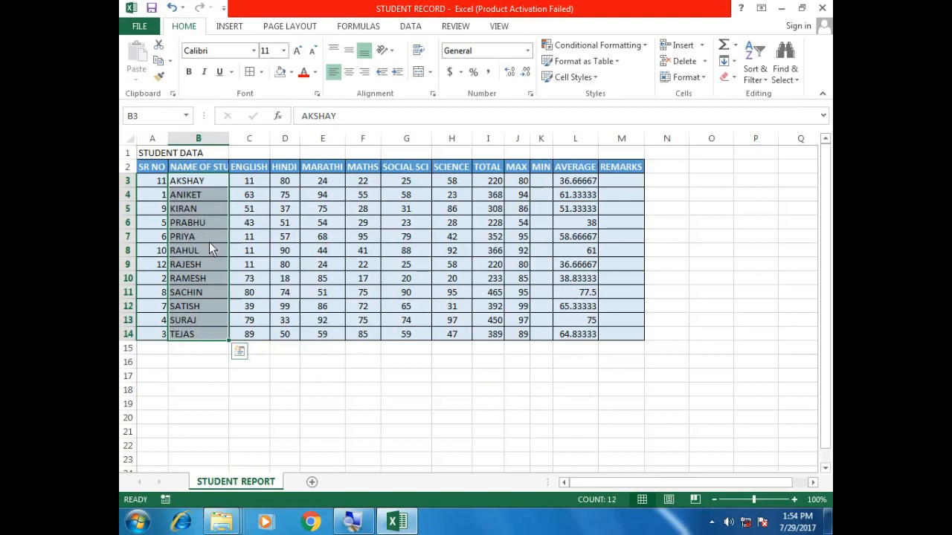
key(ctrl+z)
click(755, 77)
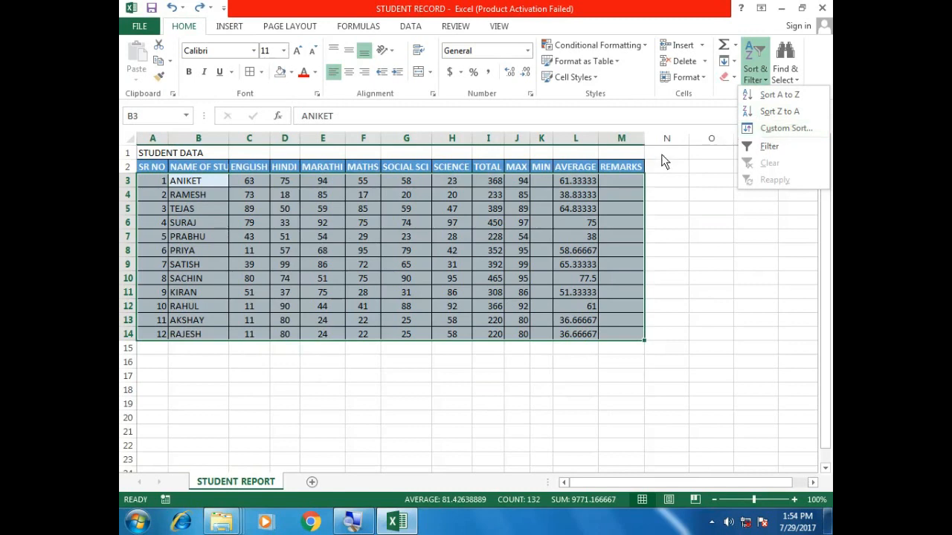
click(204, 190)
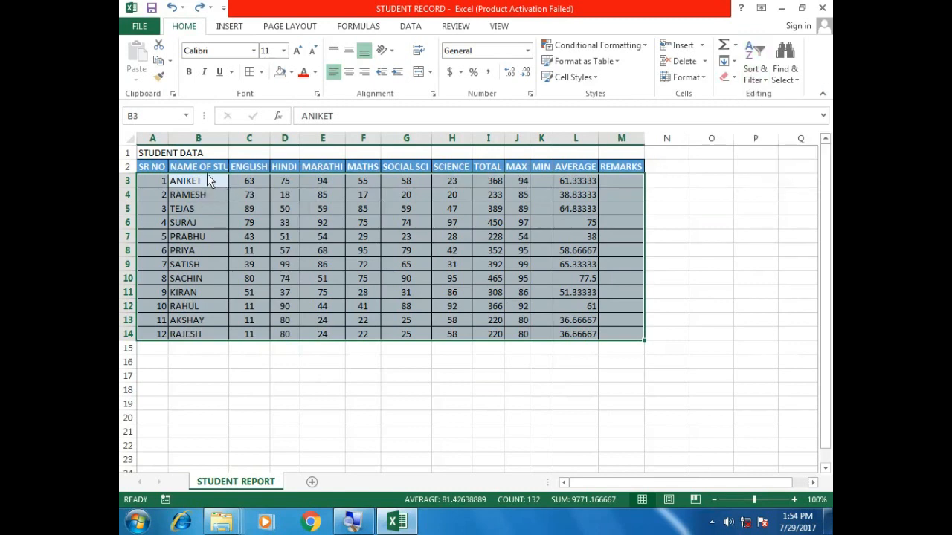
click(211, 165)
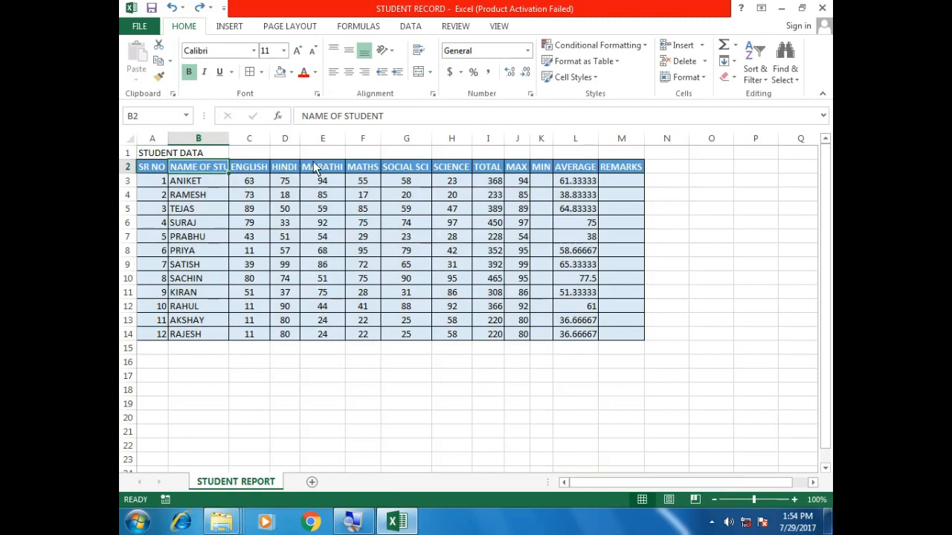
click(159, 170)
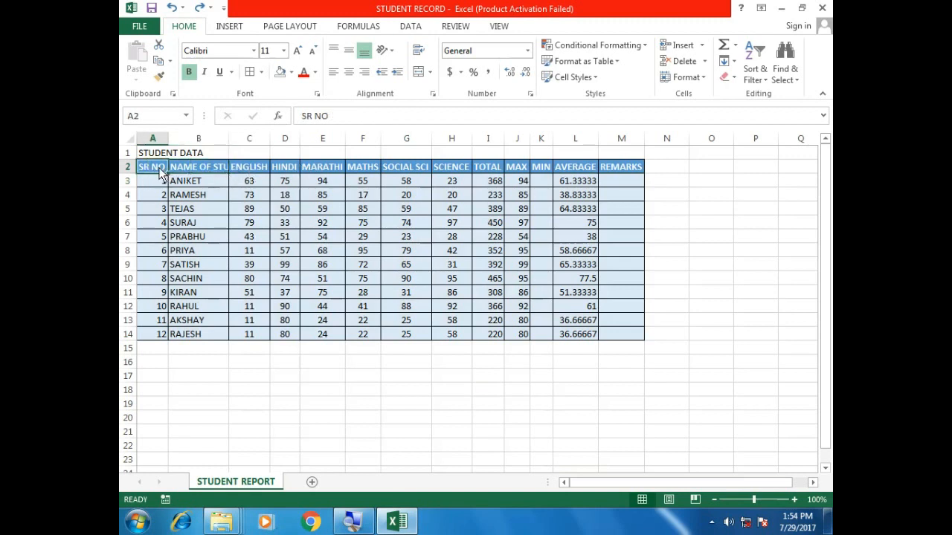
click(205, 166)
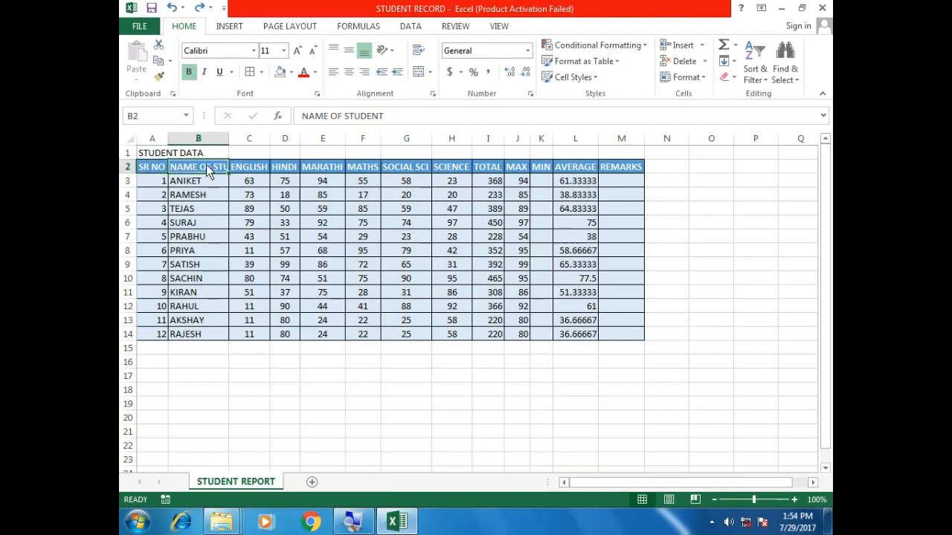
- Set up a custom sort of the student table by SR NO values, ordered Smallest to Largest
click(142, 167)
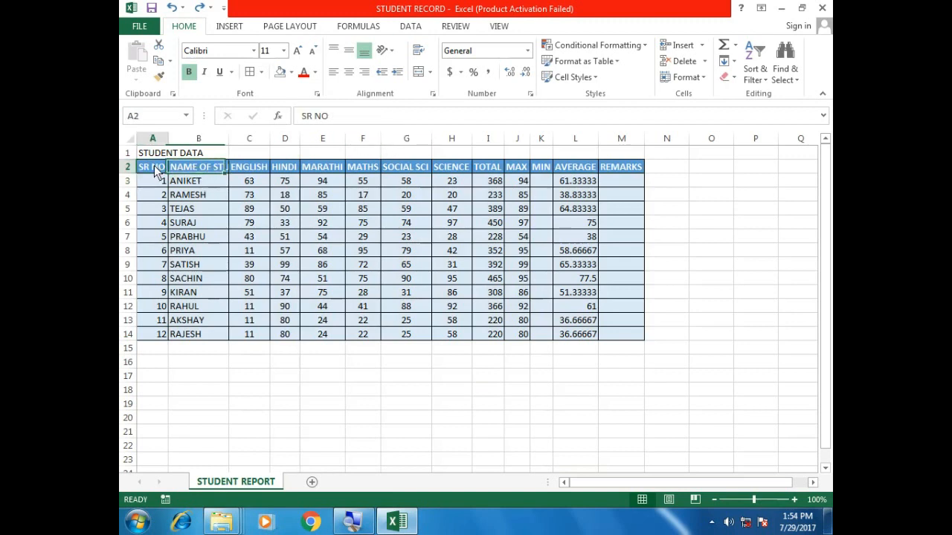
click(761, 81)
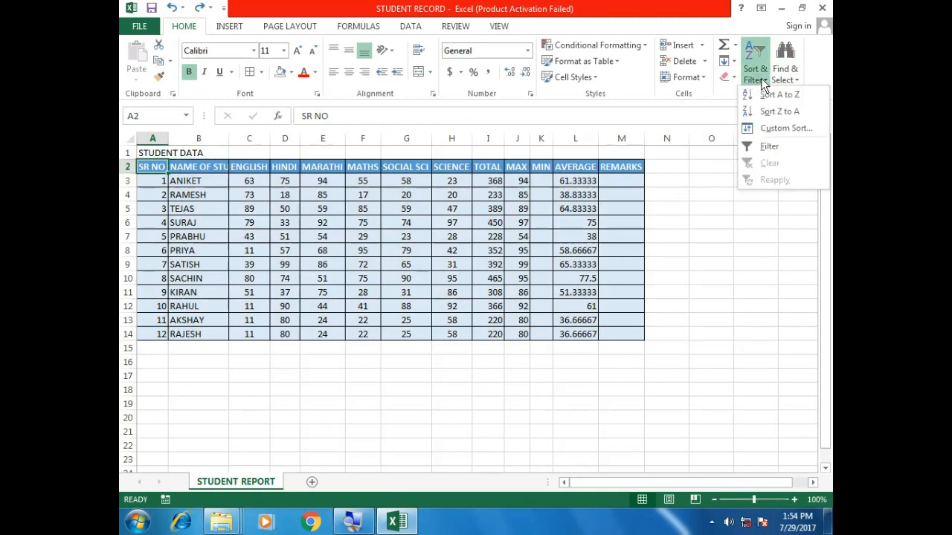
click(761, 129)
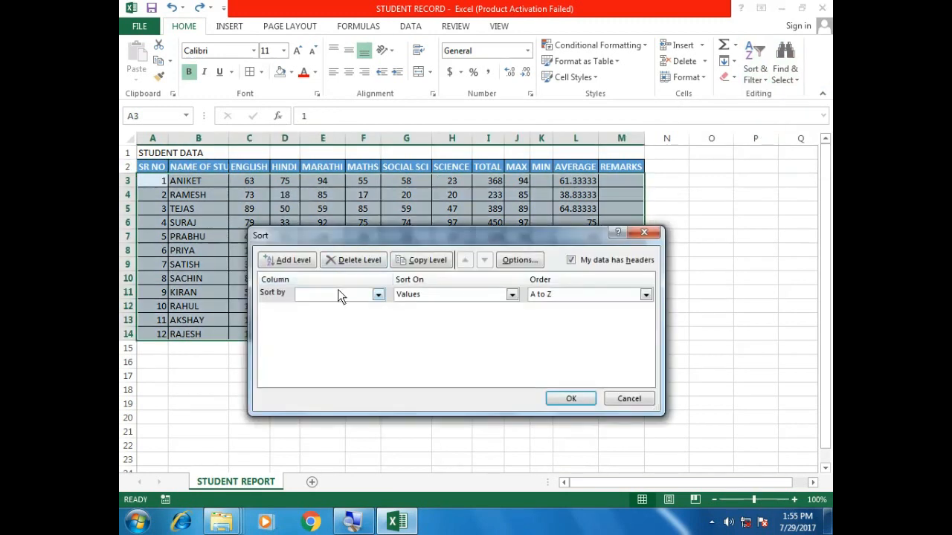
click(338, 292)
click(337, 308)
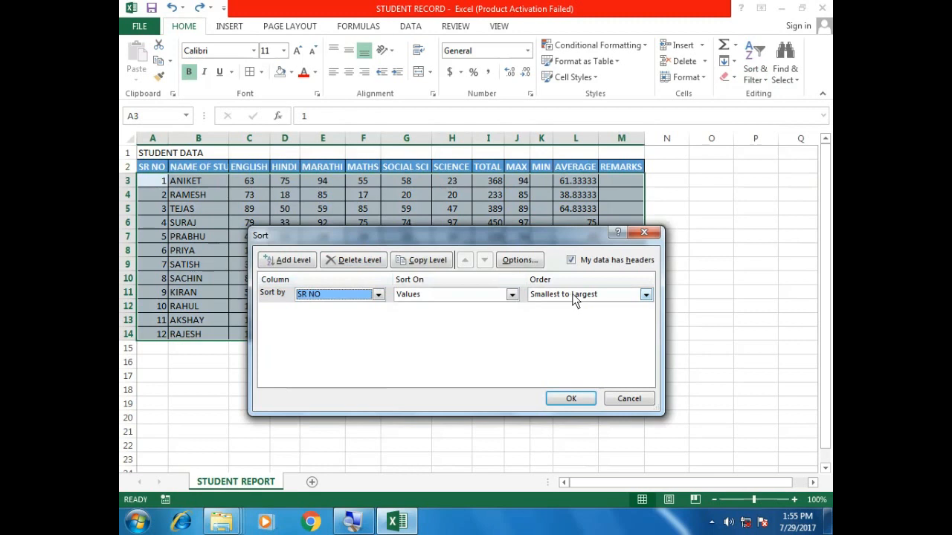
click(581, 295)
click(562, 301)
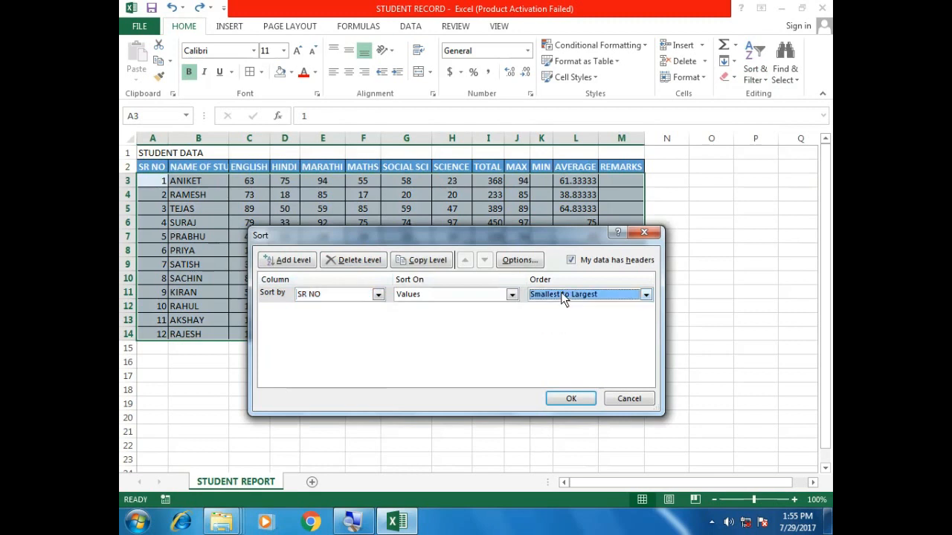
- Add a second sort level by NAME OF STUDENT values, ordered Z to A, and apply the sort
click(287, 261)
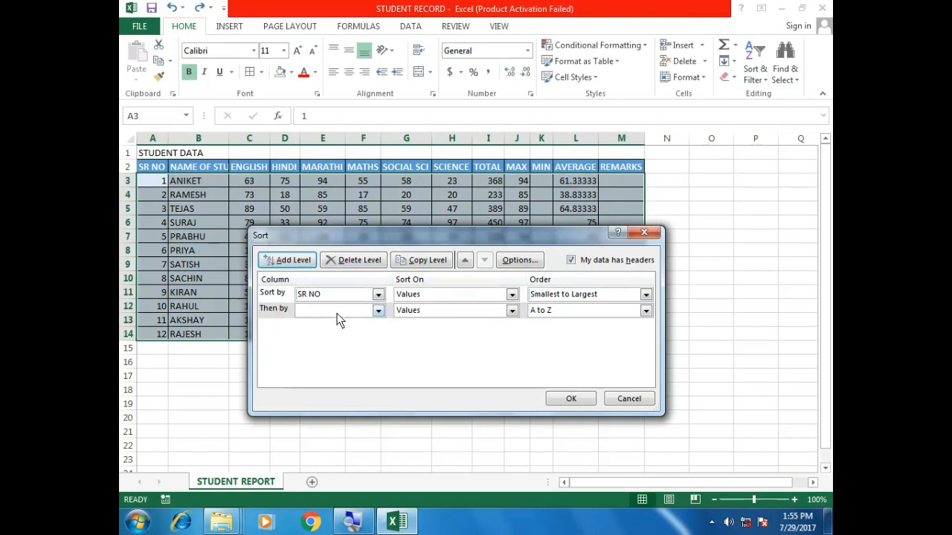
click(364, 312)
click(327, 331)
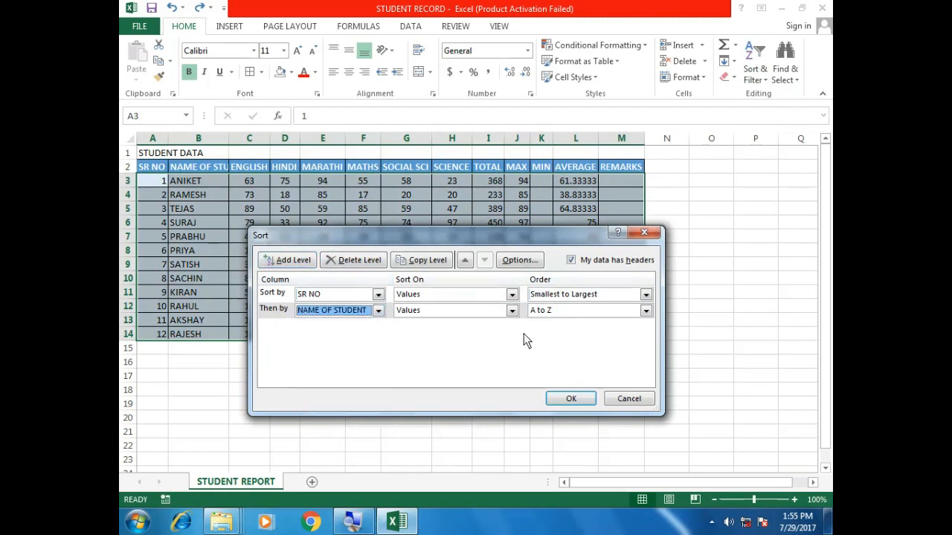
click(569, 312)
click(554, 332)
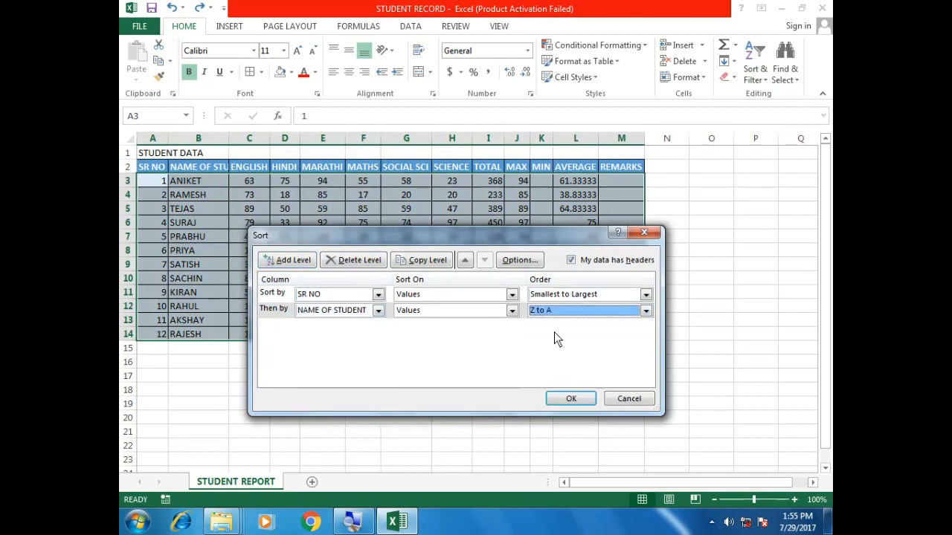
click(571, 399)
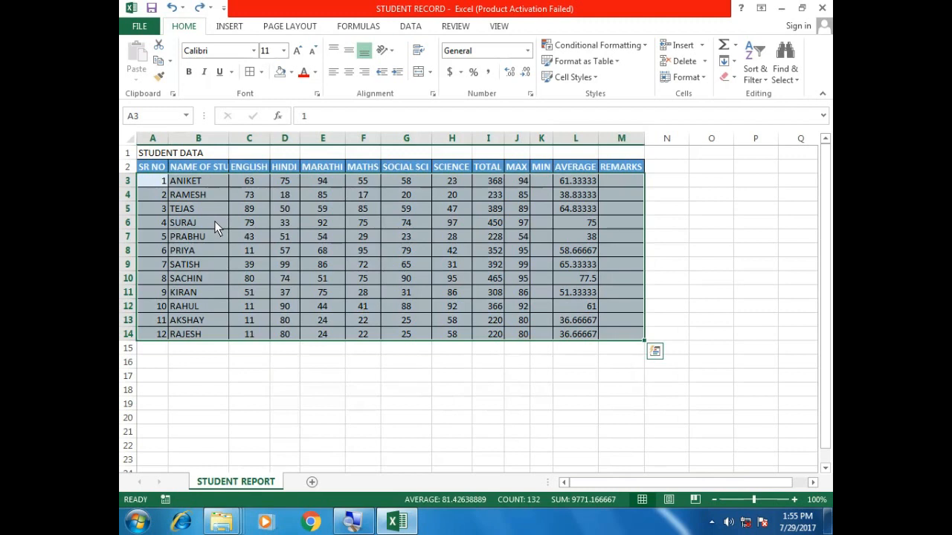
click(214, 222)
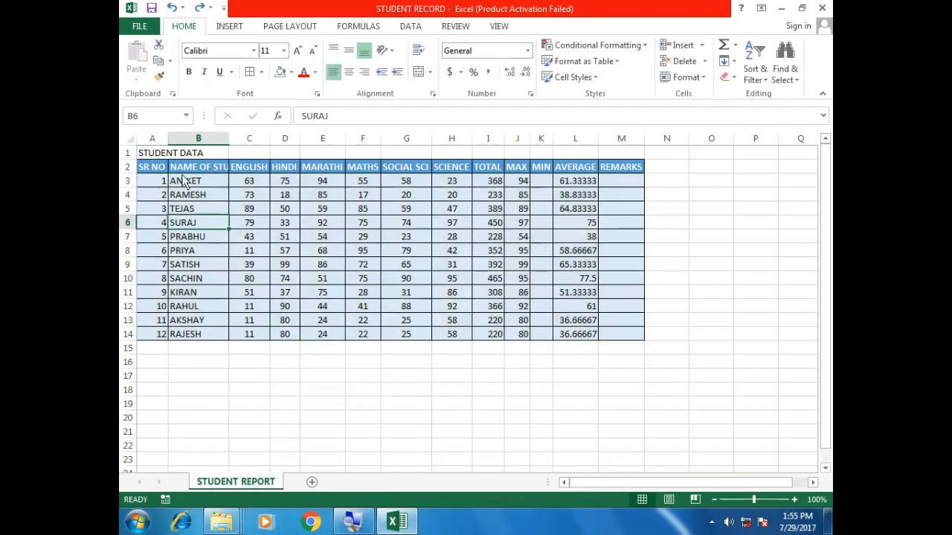
click(164, 182)
click(158, 171)
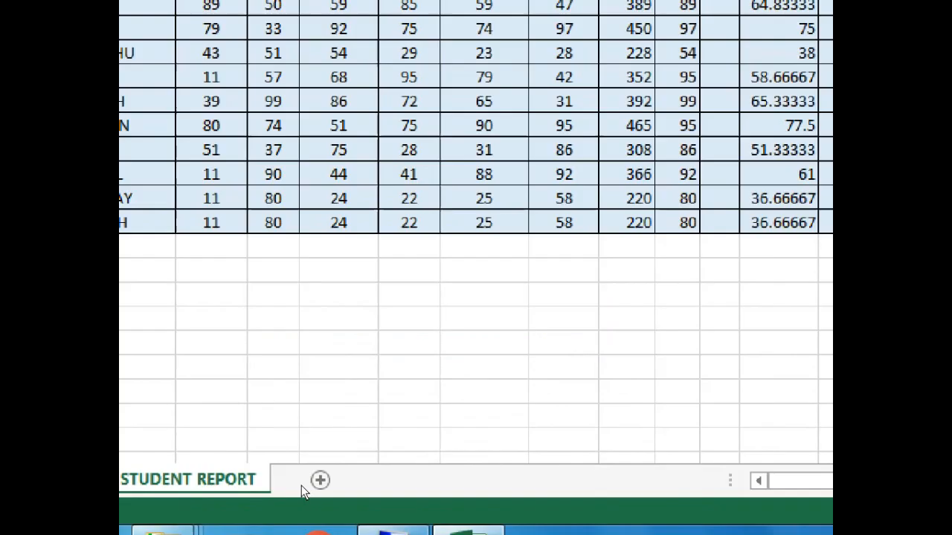
- Add a new worksheet after STUDENT REPORT and rename it College
click(315, 483)
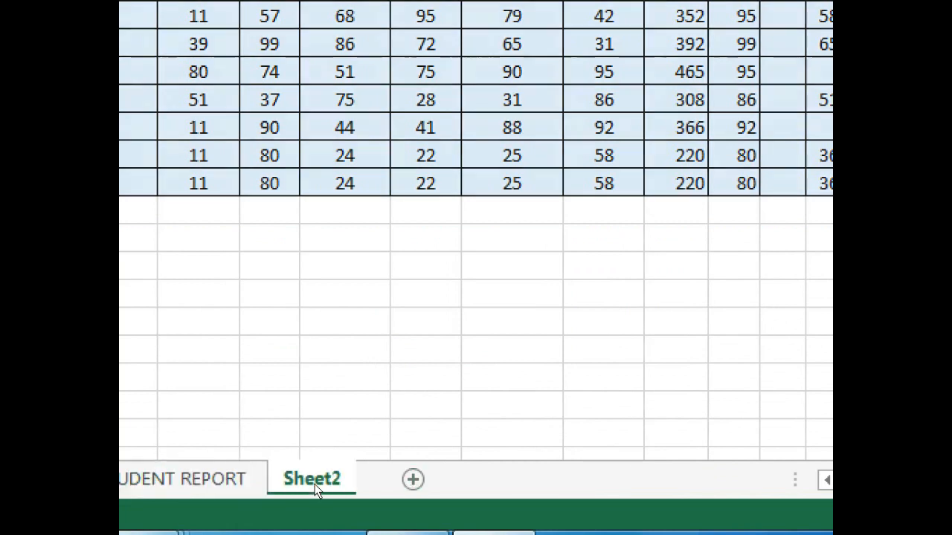
right_click(310, 481)
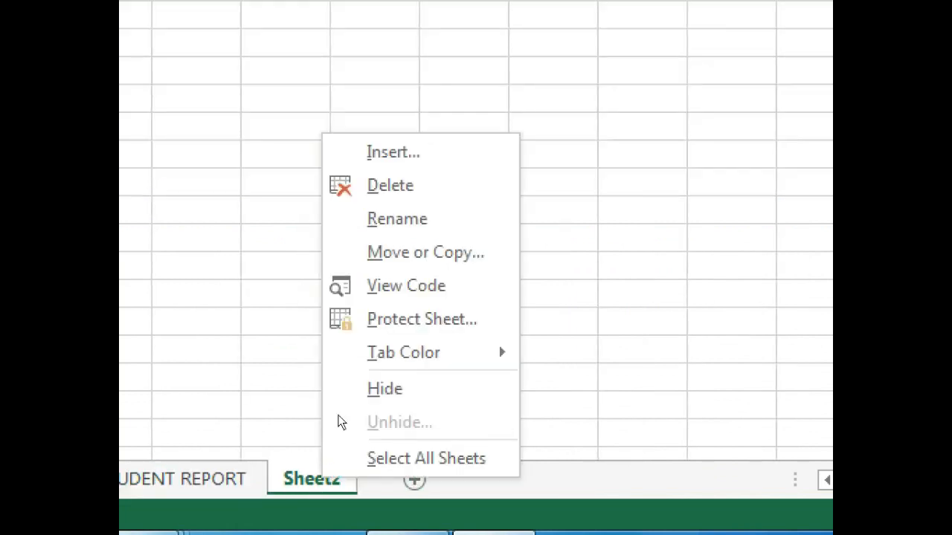
text(rcOLL)
key(BackSpace)
key(BackSpace)
key(BackSpace)
key(BackSpace)
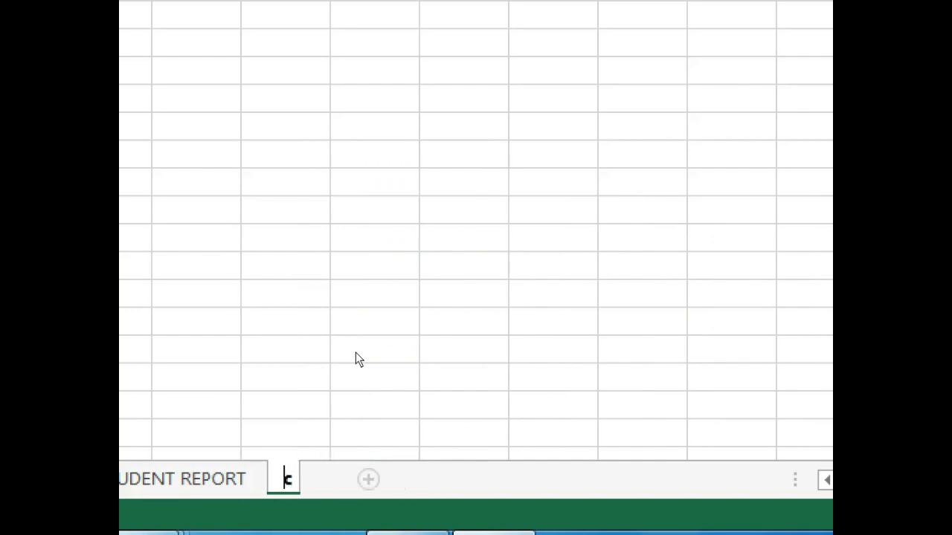
text(Colleg)
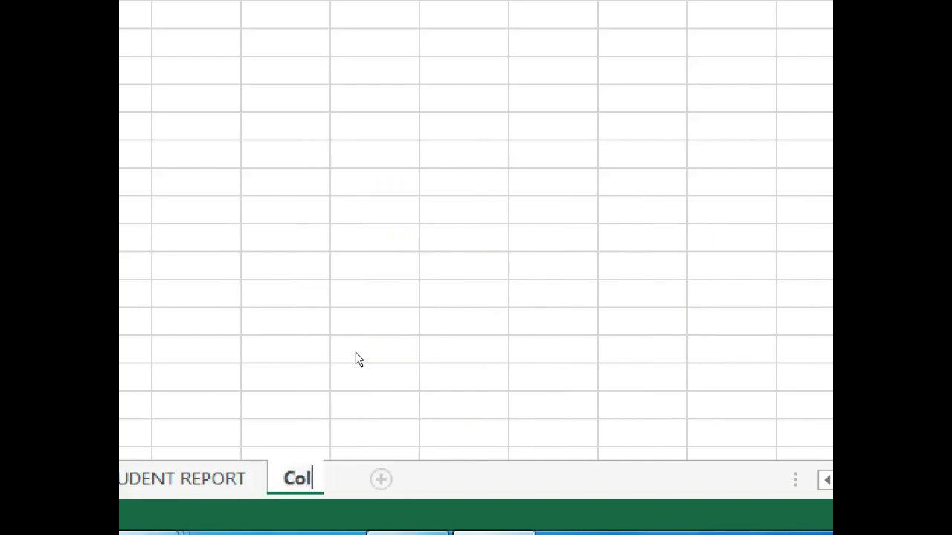
text(e)
key(Return)
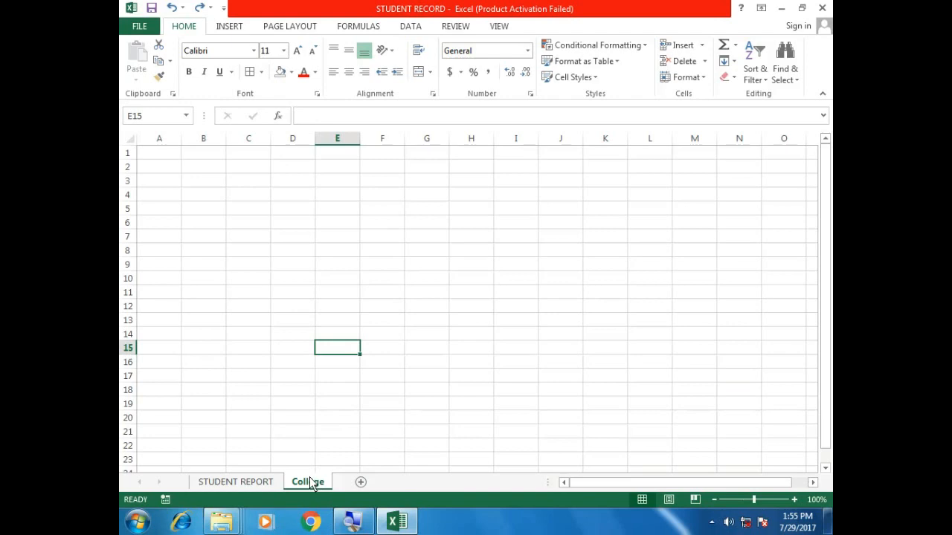
- Move the College sheet in front of STUDENT REPORT, and delete it
drag(311, 485, 232, 452)
drag(192, 475, 190, 477)
drag(191, 480, 194, 481)
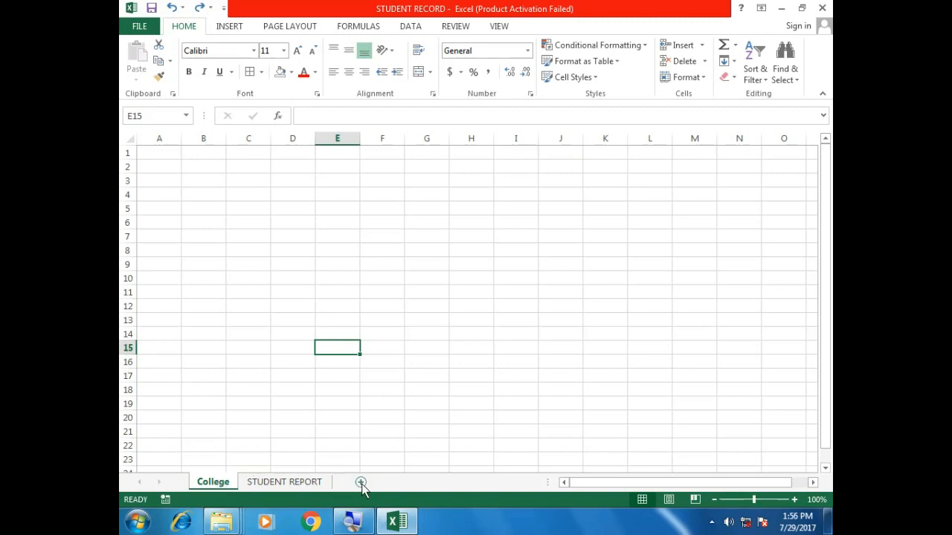
right_click(222, 483)
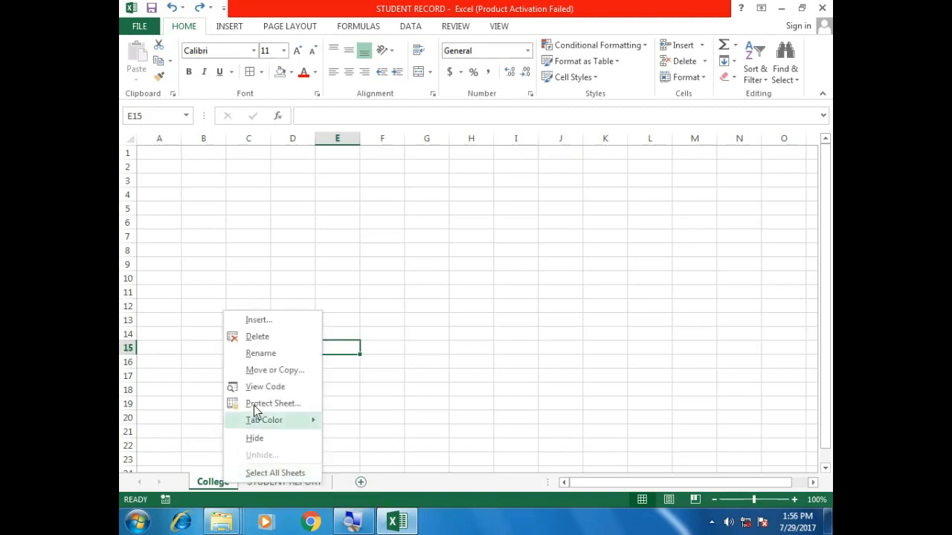
click(246, 338)
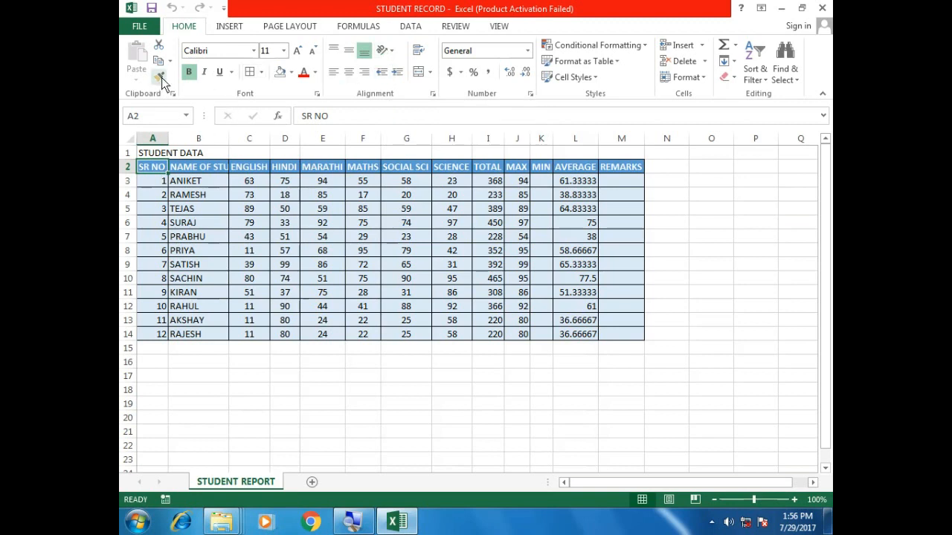
- Create a column chart of the range A2:H14 on its own sheet, and switch to STUDENT REPORT and back to the chart
click(285, 292)
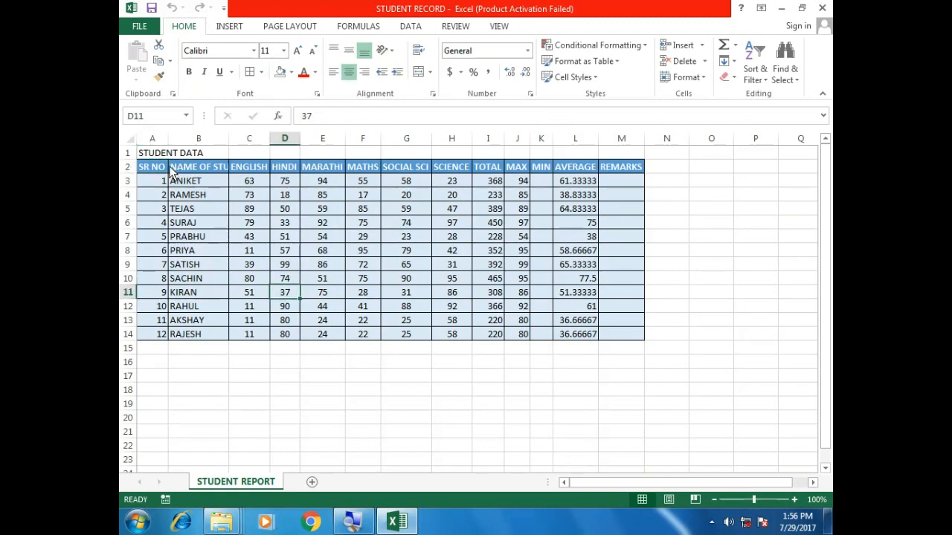
drag(167, 169, 458, 336)
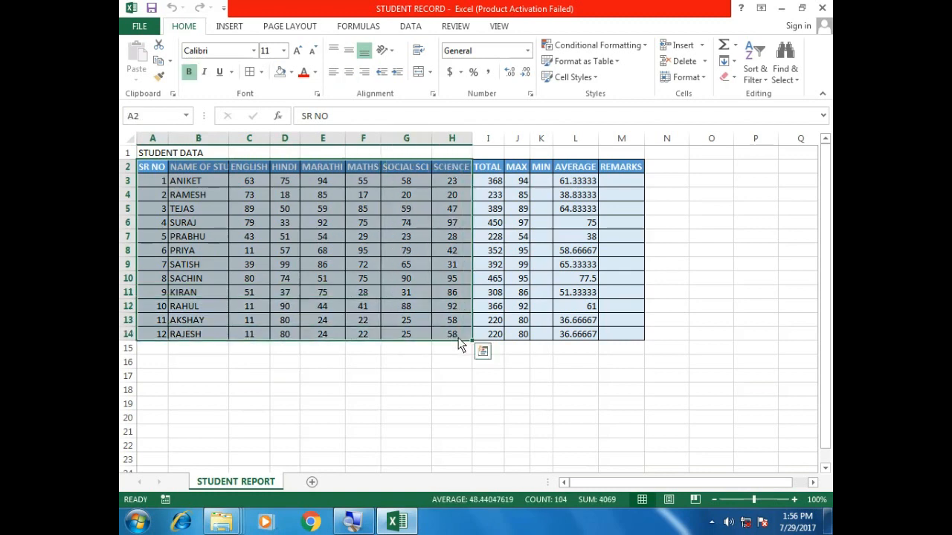
key(F11)
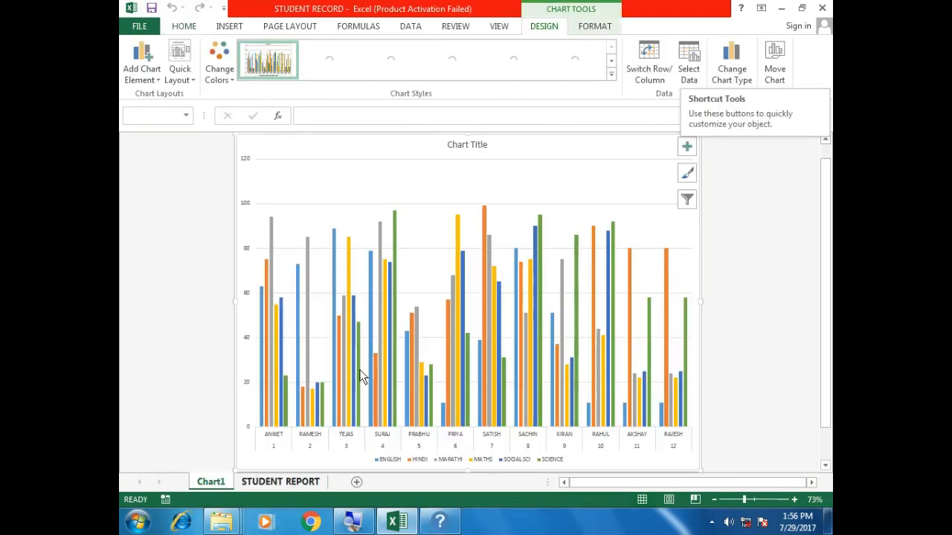
key(F1)
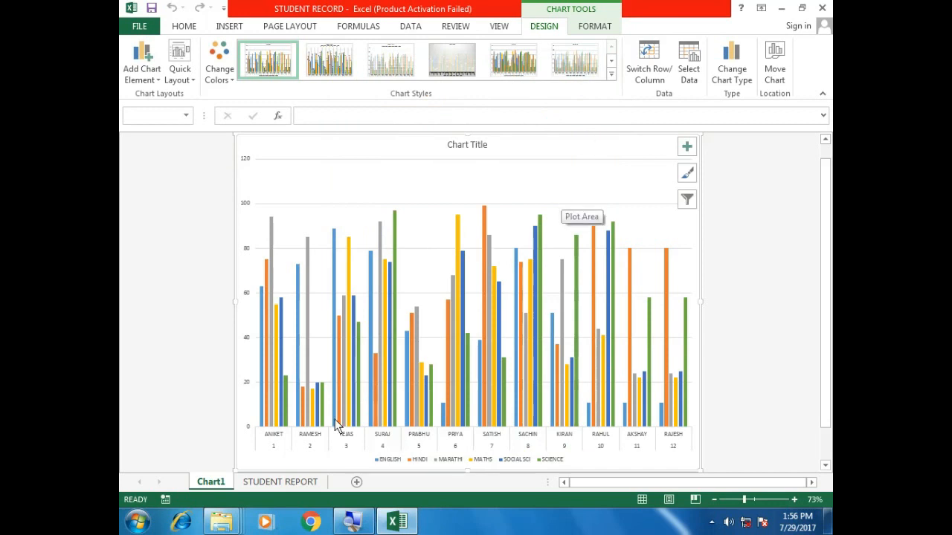
click(305, 479)
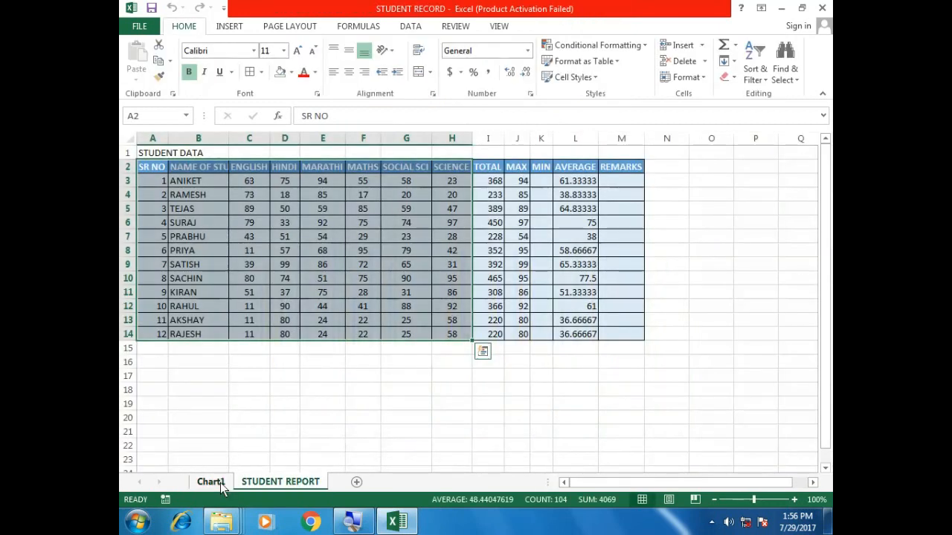
click(220, 482)
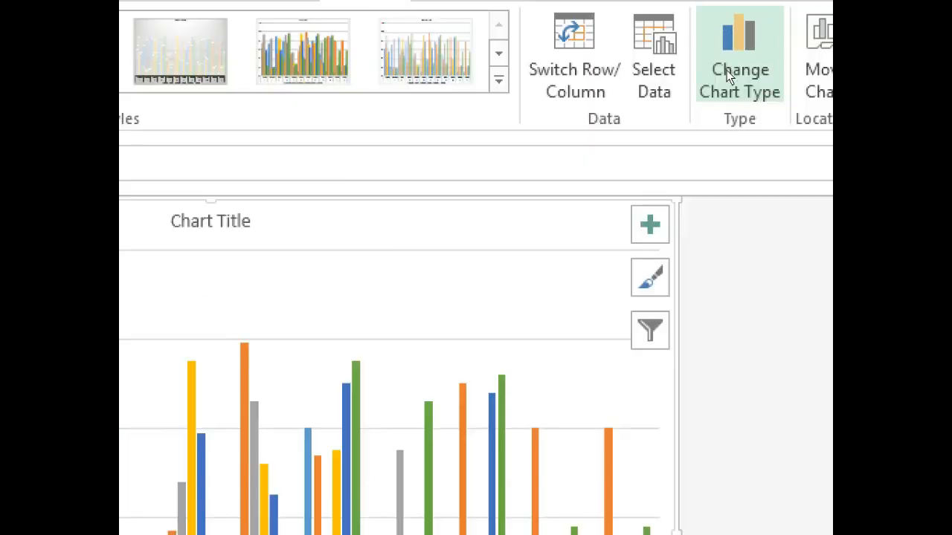
- Change the marks chart on Chart1 to a standard pie chart and select its pie series
click(727, 70)
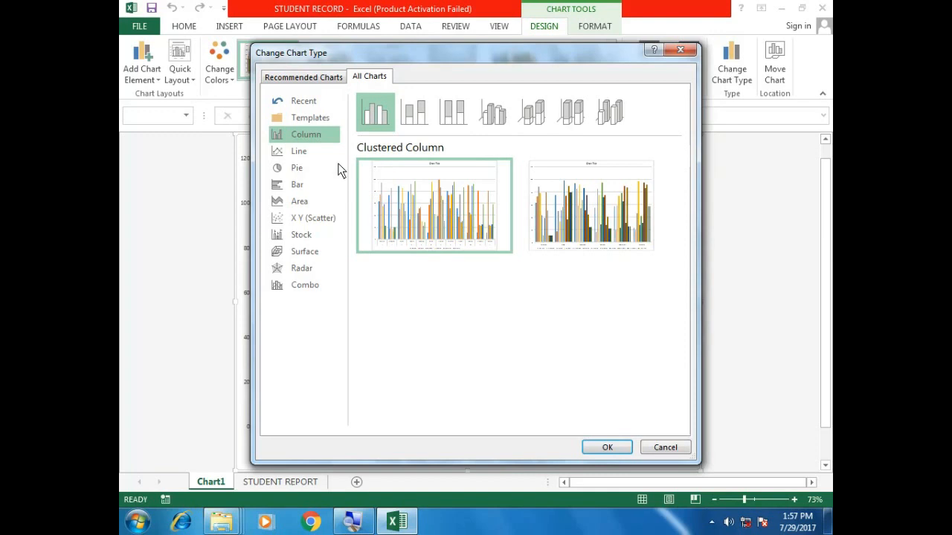
click(312, 167)
mouse_move(389, 186)
right_click(390, 115)
click(401, 123)
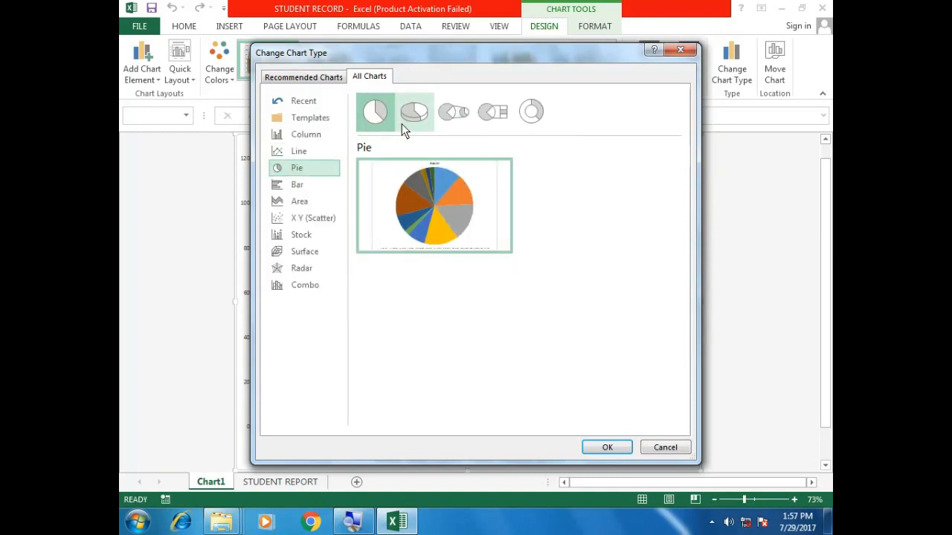
right_click(400, 125)
click(539, 369)
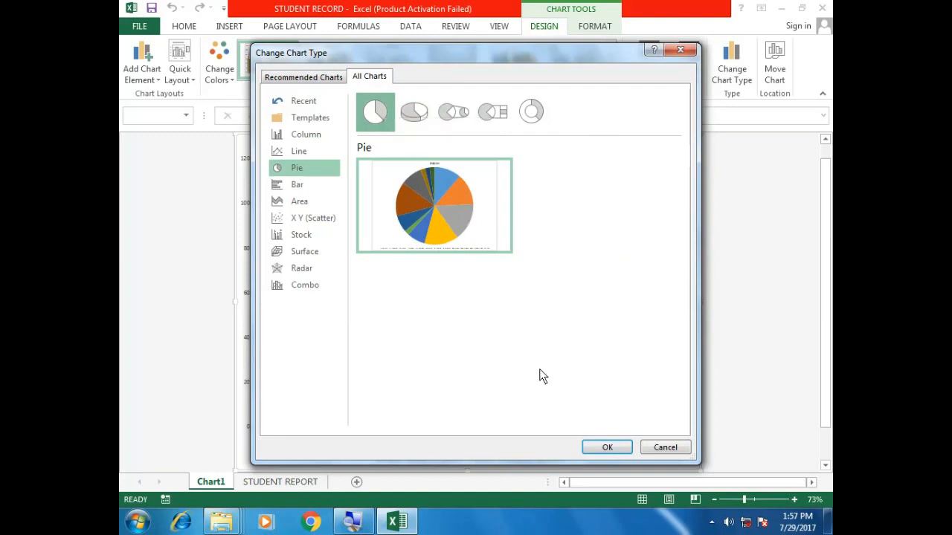
mouse_move(476, 246)
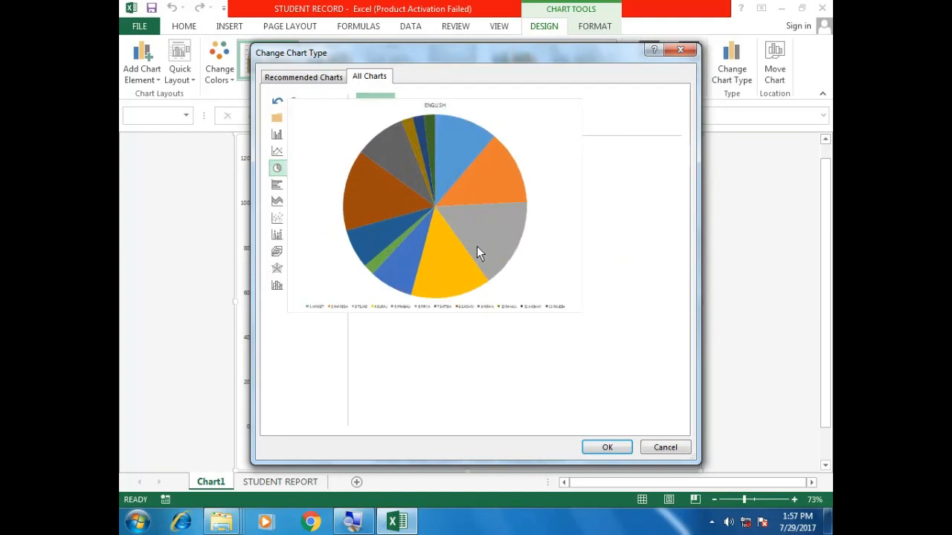
click(606, 447)
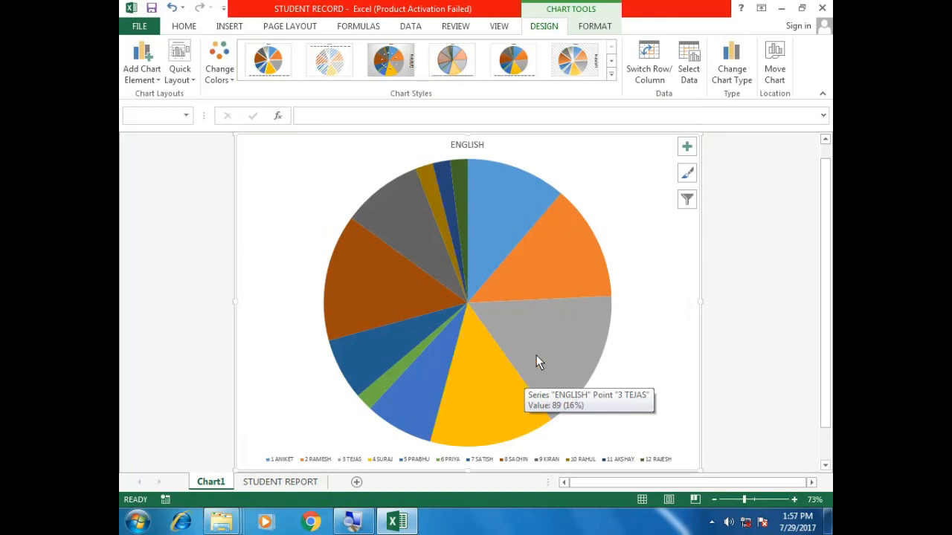
click(582, 275)
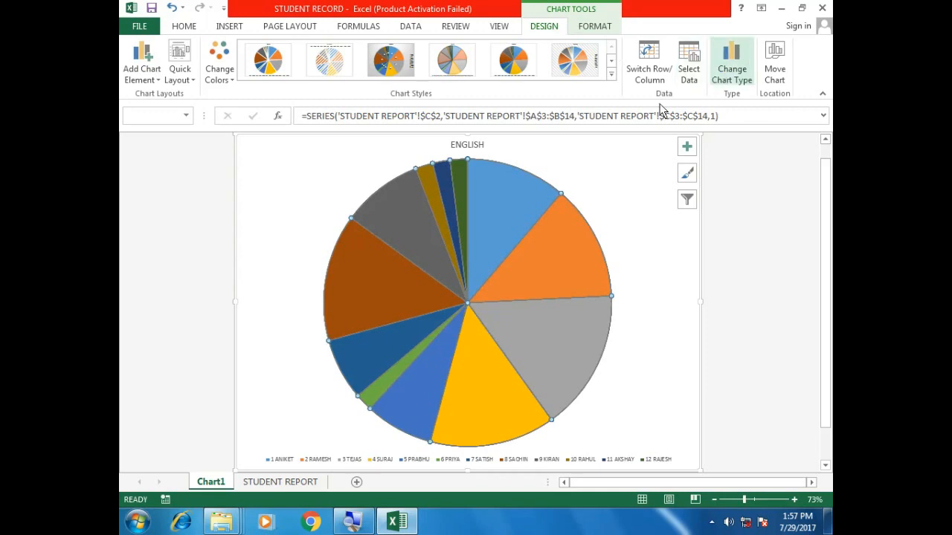
- Change the chart on Chart1 to a clustered column chart and set that type as the default chart
click(732, 67)
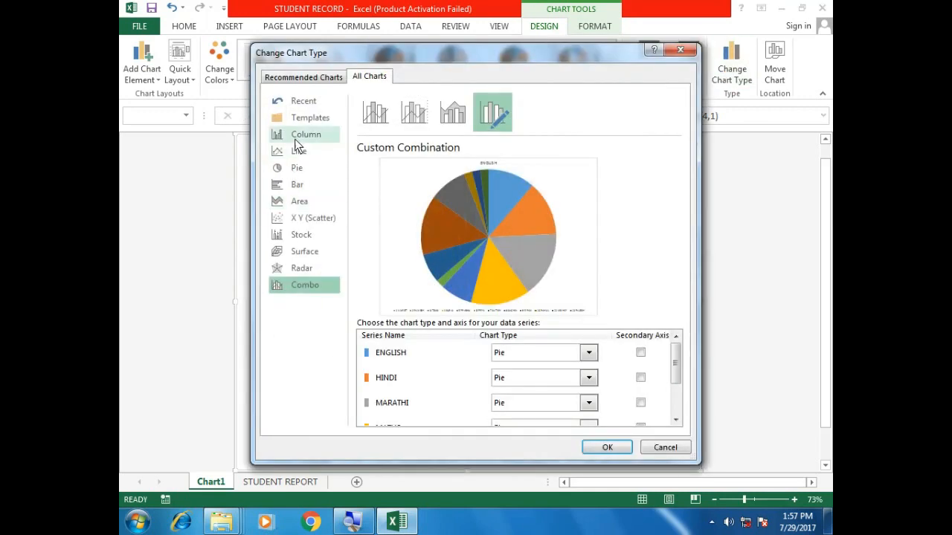
click(301, 136)
right_click(374, 125)
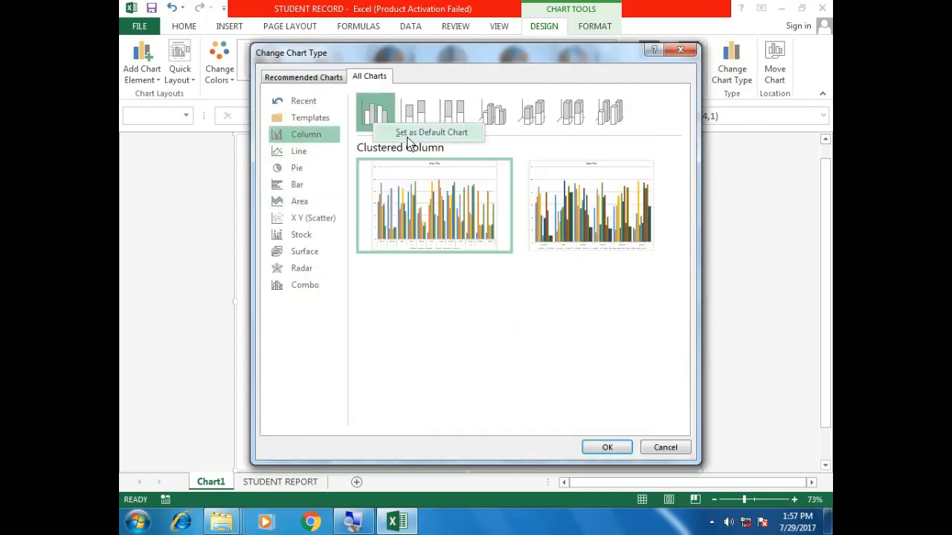
click(407, 137)
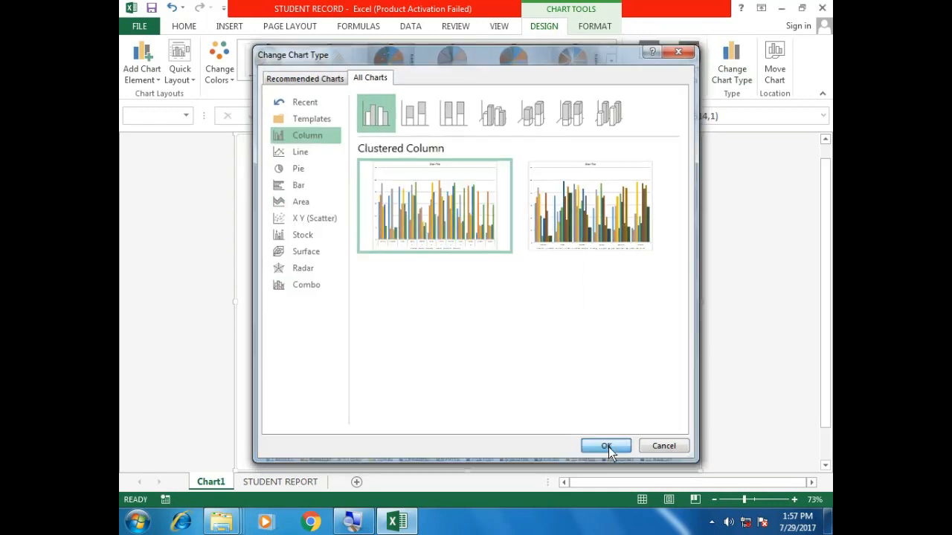
click(606, 448)
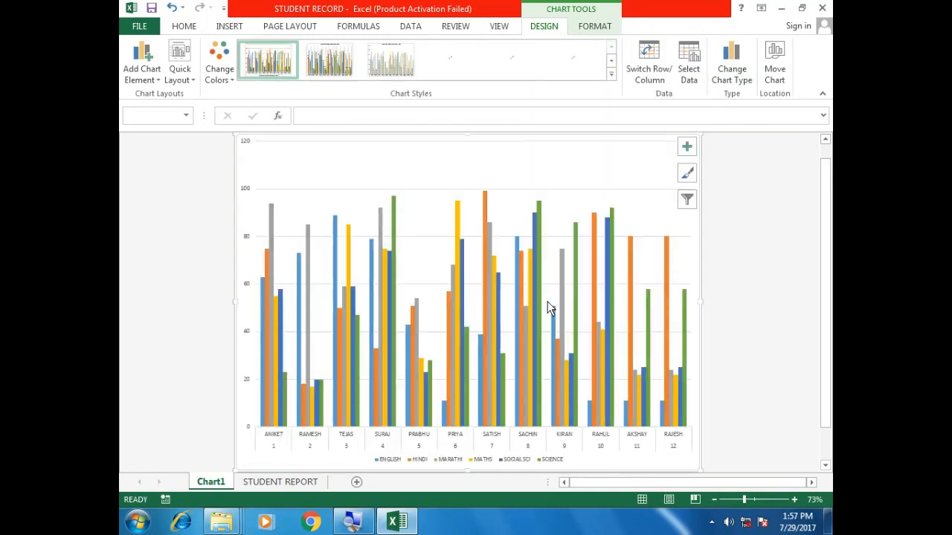
click(280, 481)
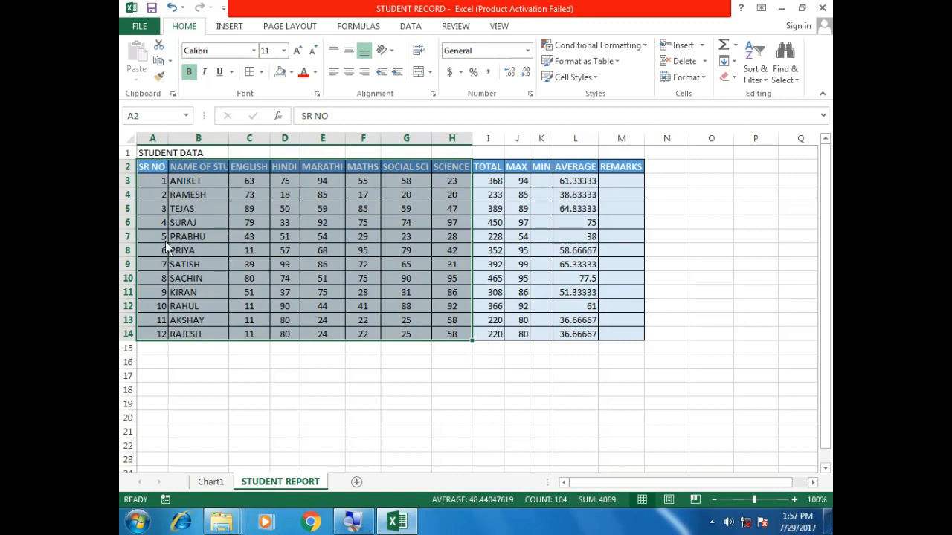
click(161, 152)
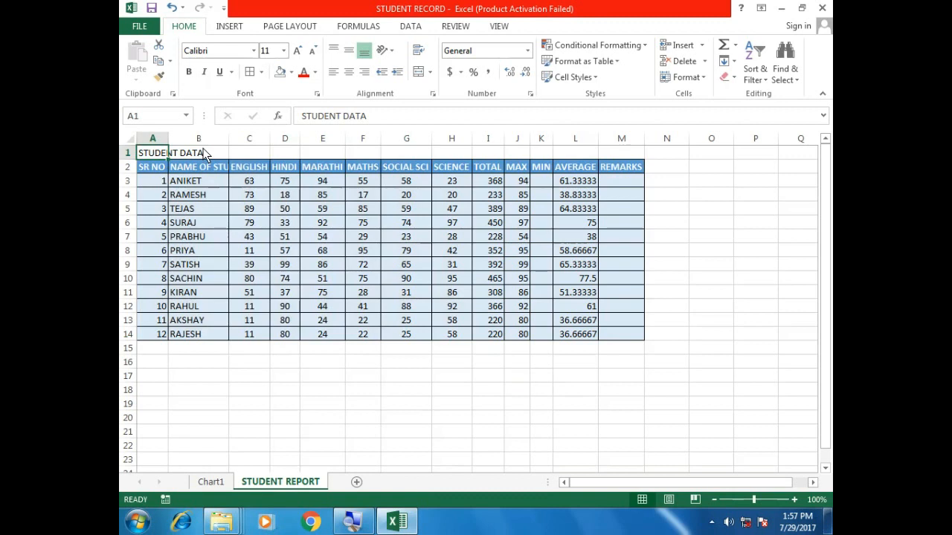
click(230, 27)
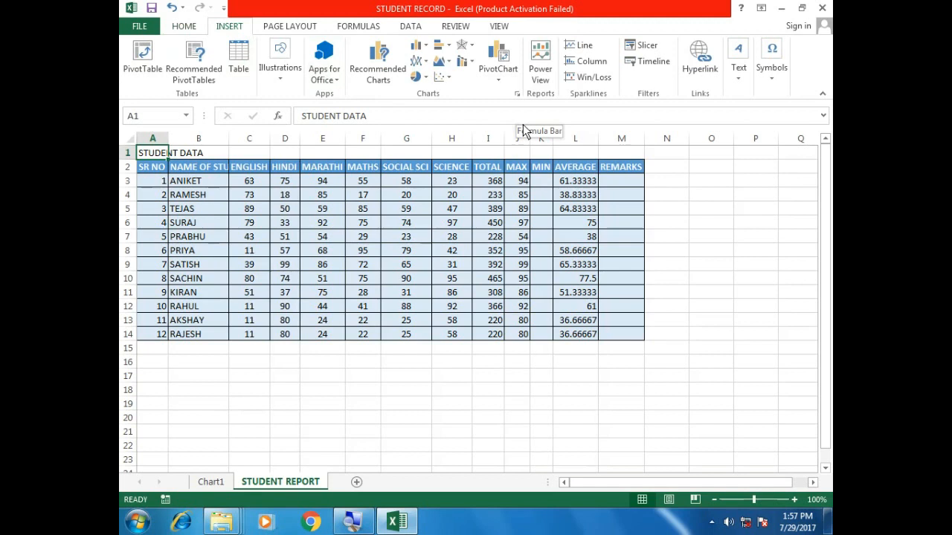
click(708, 70)
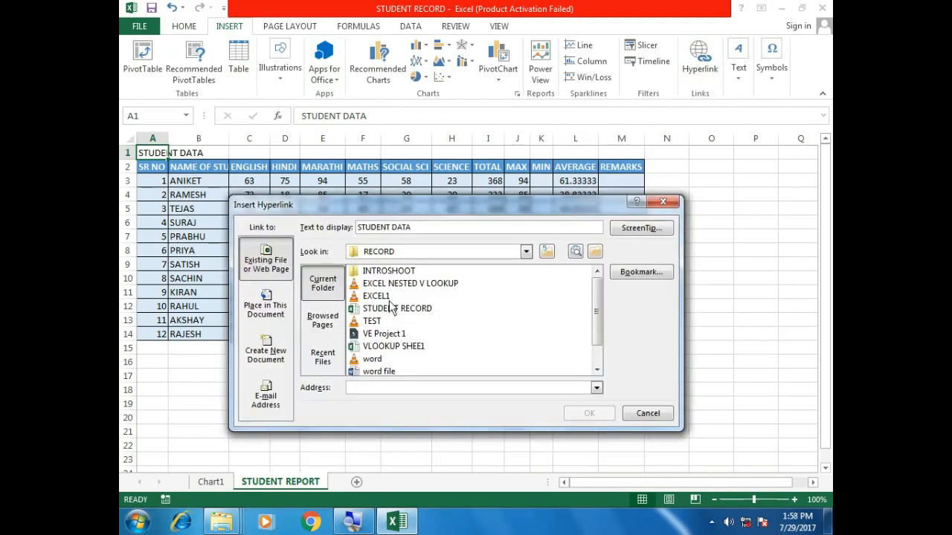
text(http://google.com/)
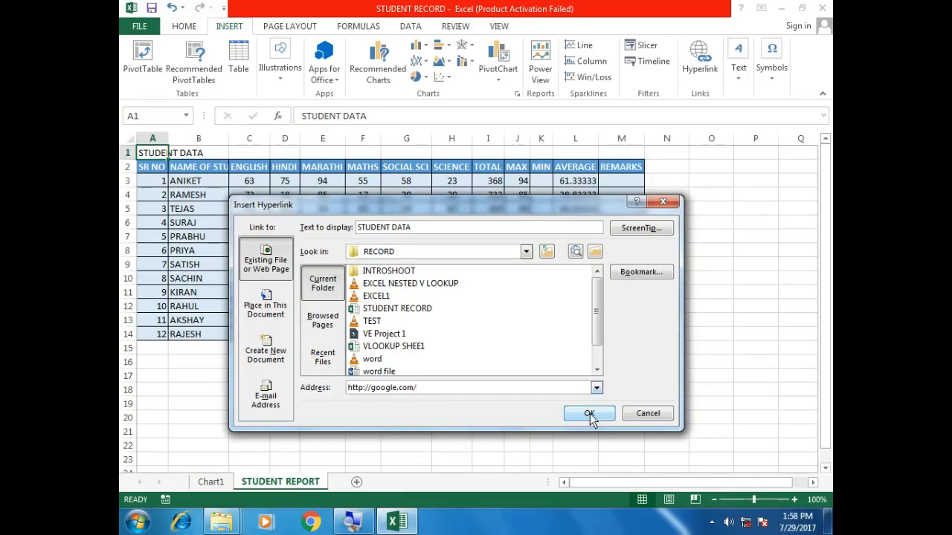
click(734, 444)
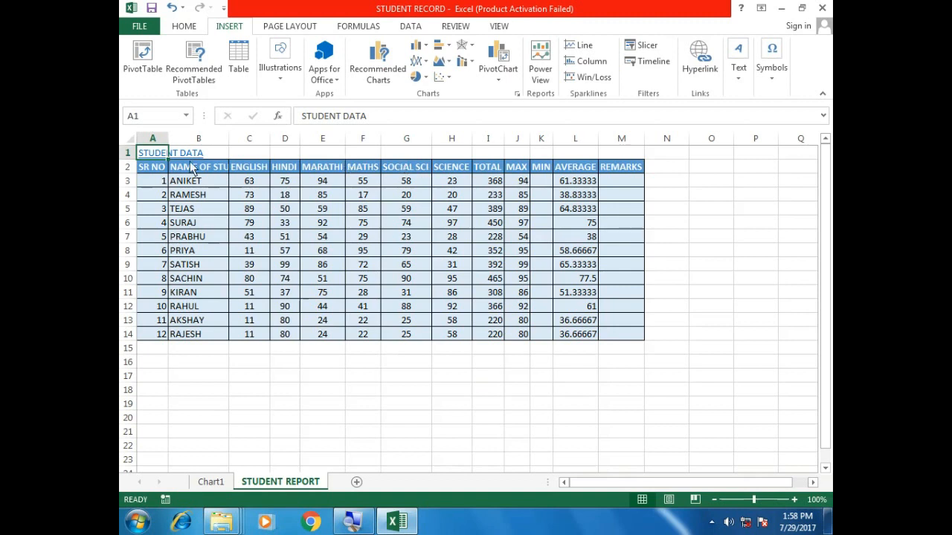
- Set the page orientation of the STUDENT REPORT sheet to landscape
click(294, 26)
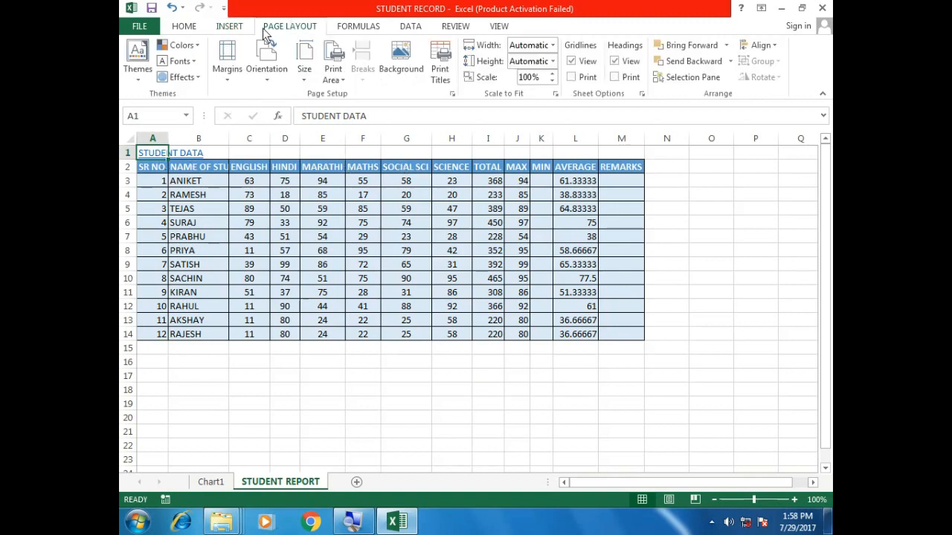
click(251, 80)
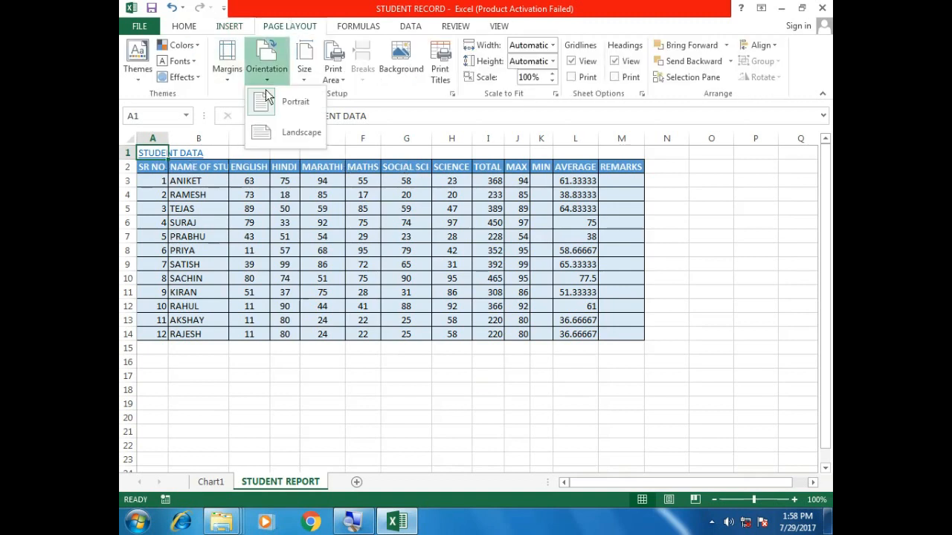
click(277, 137)
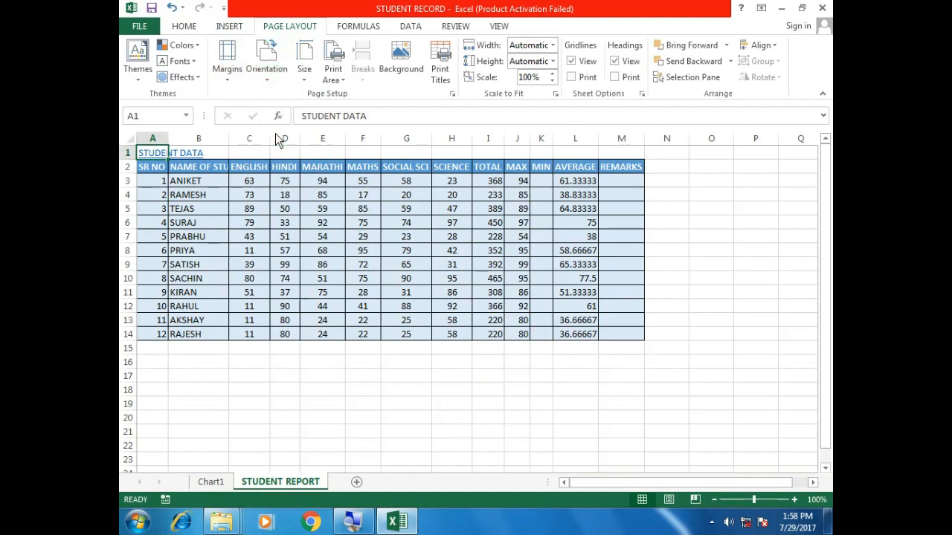
- Review the custom margin settings and the available paper sizes for the STUDENT REPORT sheet
click(228, 82)
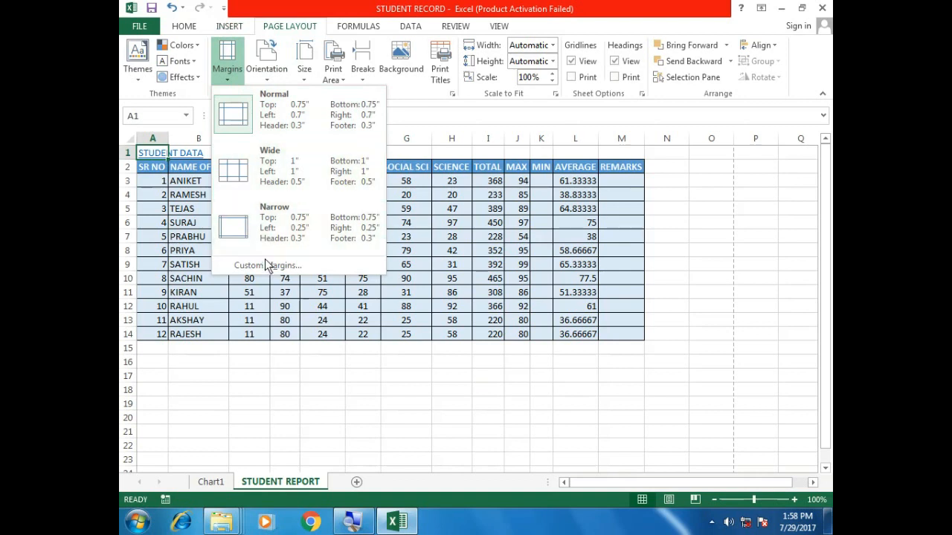
click(266, 261)
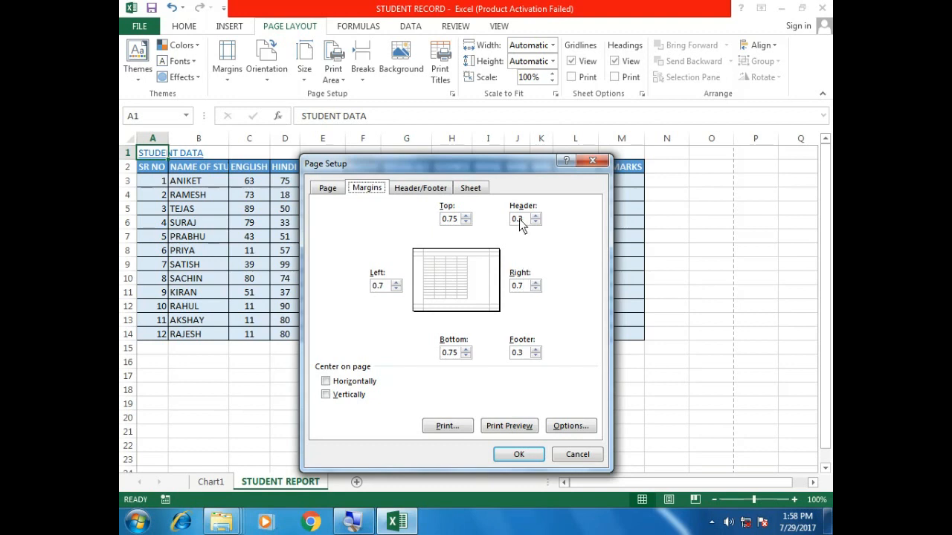
drag(521, 219, 502, 219)
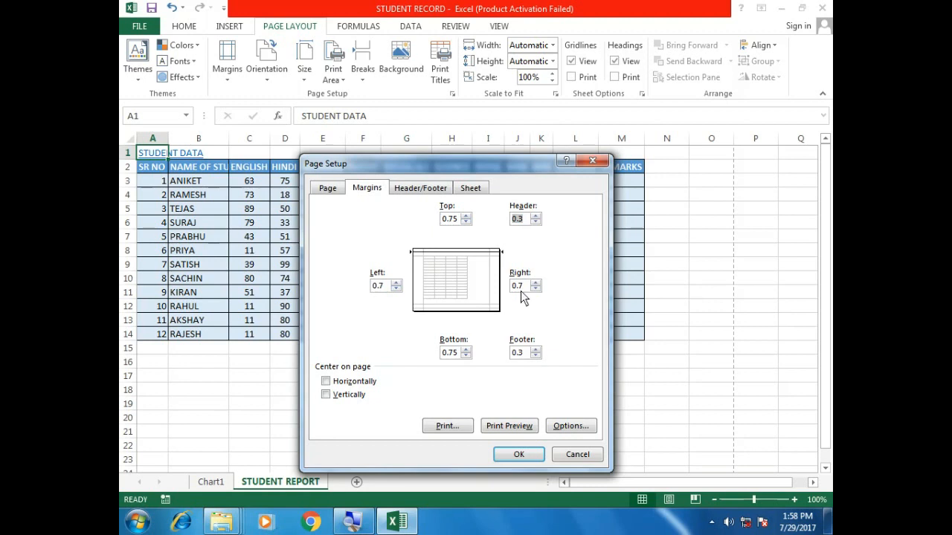
click(519, 454)
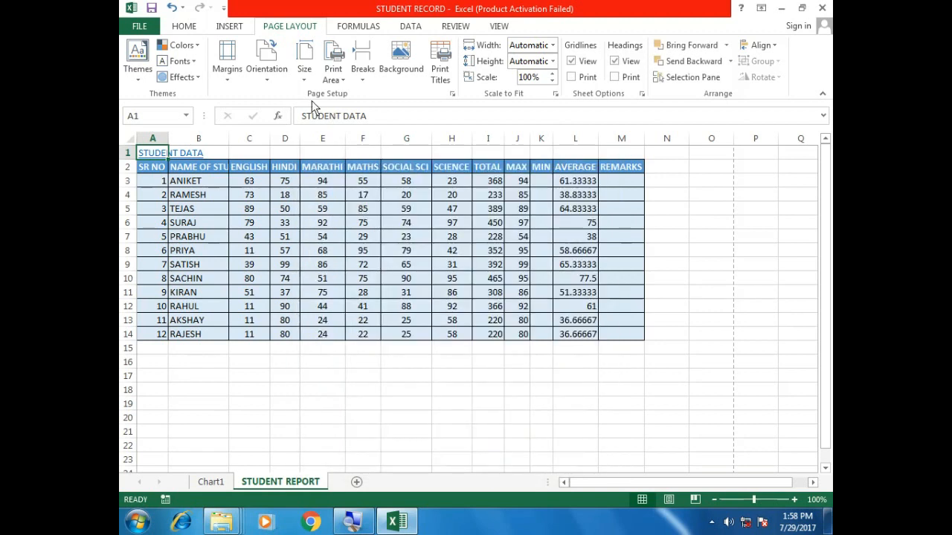
click(305, 71)
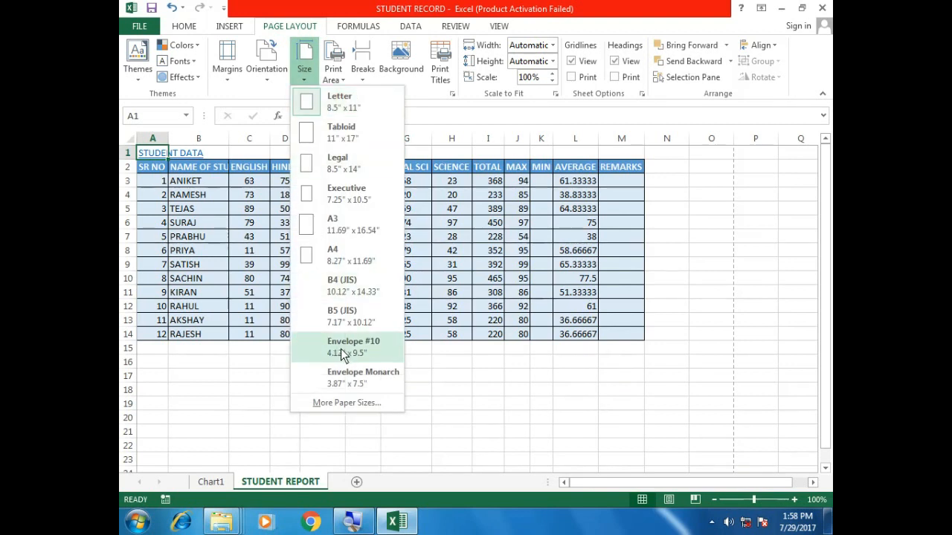
click(483, 273)
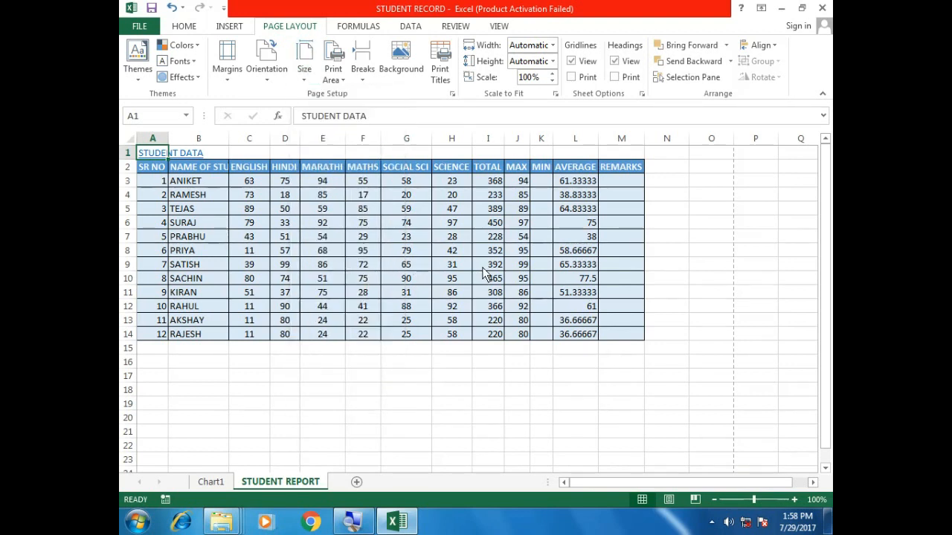
click(482, 269)
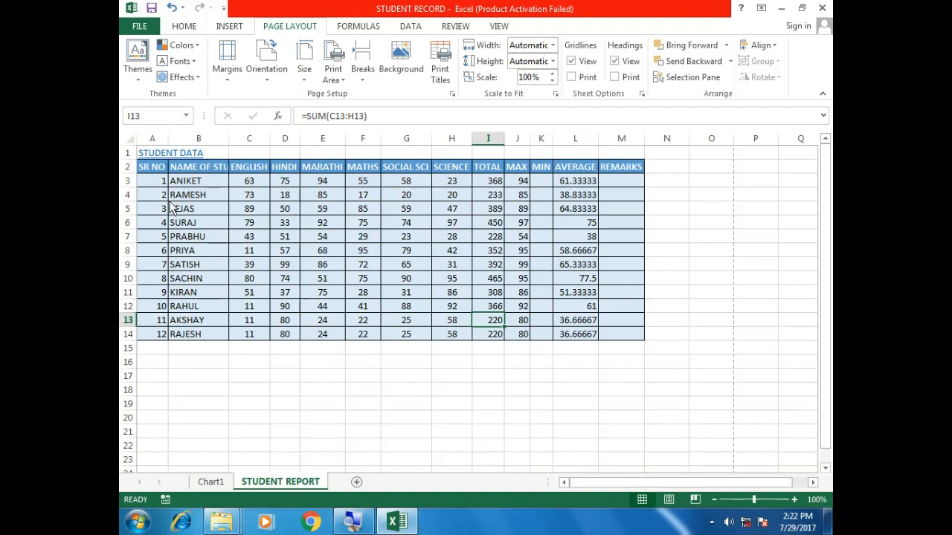
click(127, 152)
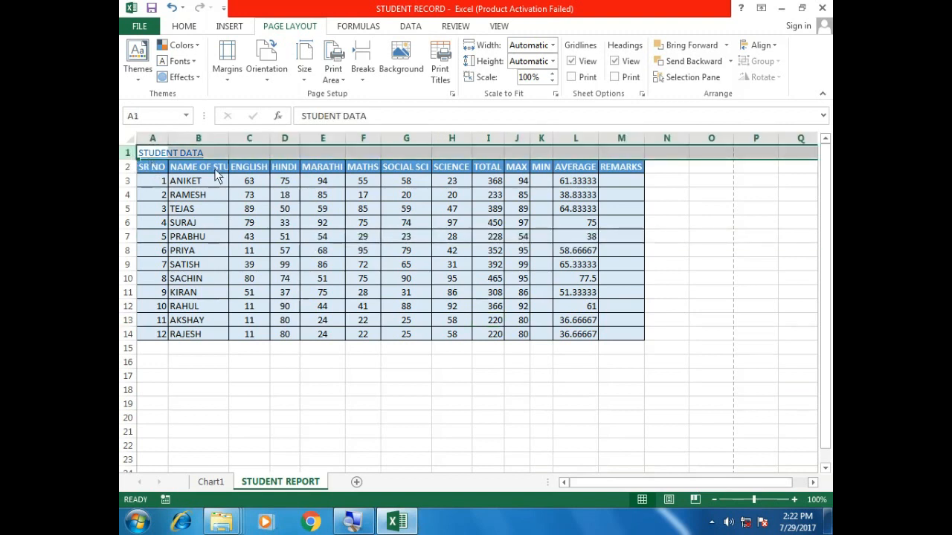
key(Down)
key(Down)
click(148, 168)
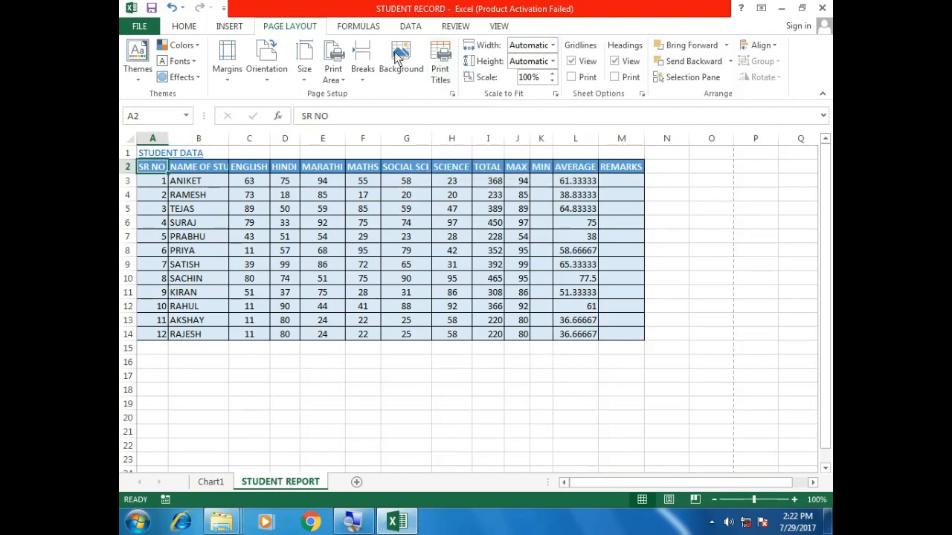
- Try setting rows 1 to 2, and finally only row 1, to repeat at the top of printed pages
click(438, 68)
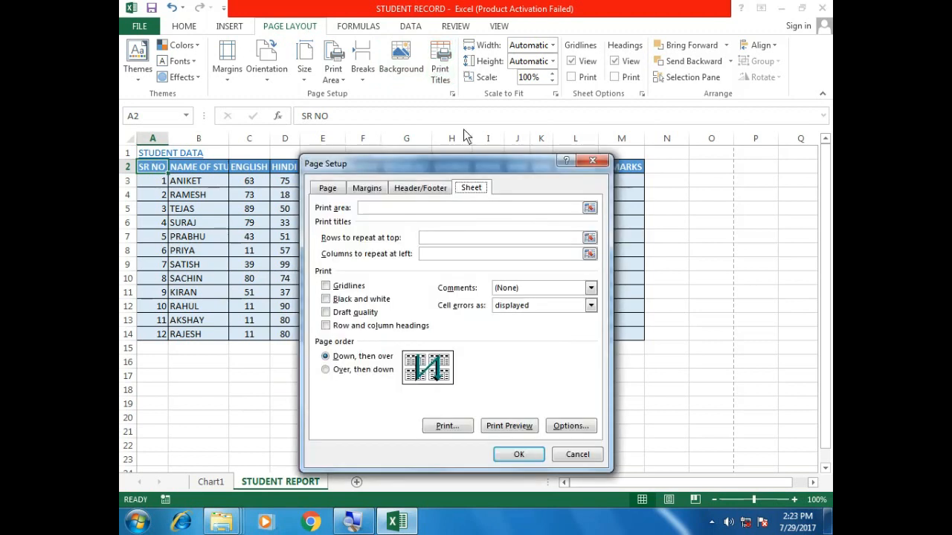
click(429, 238)
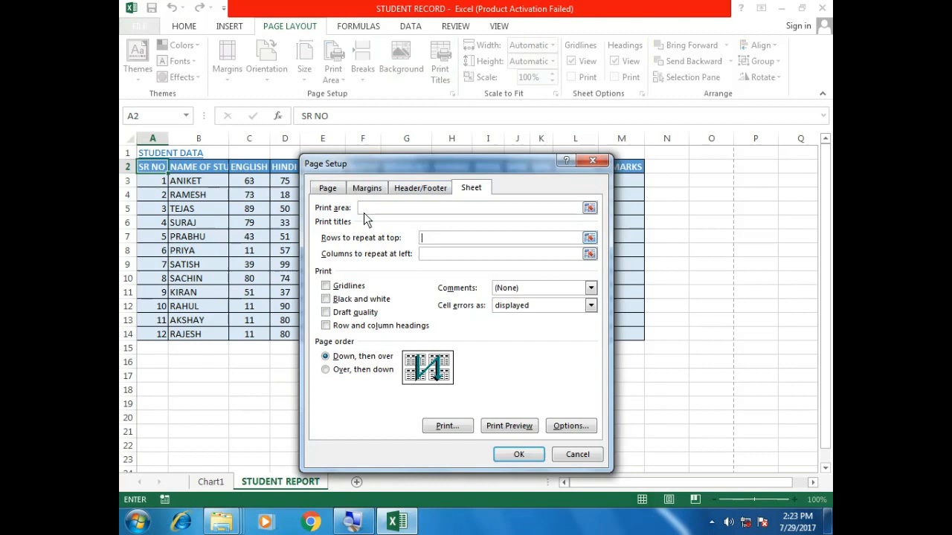
click(131, 153)
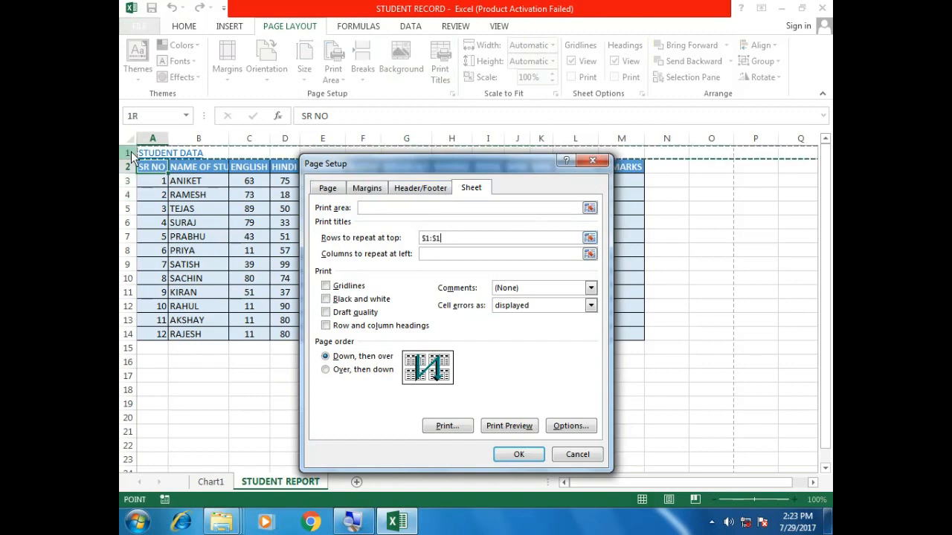
drag(131, 156, 131, 168)
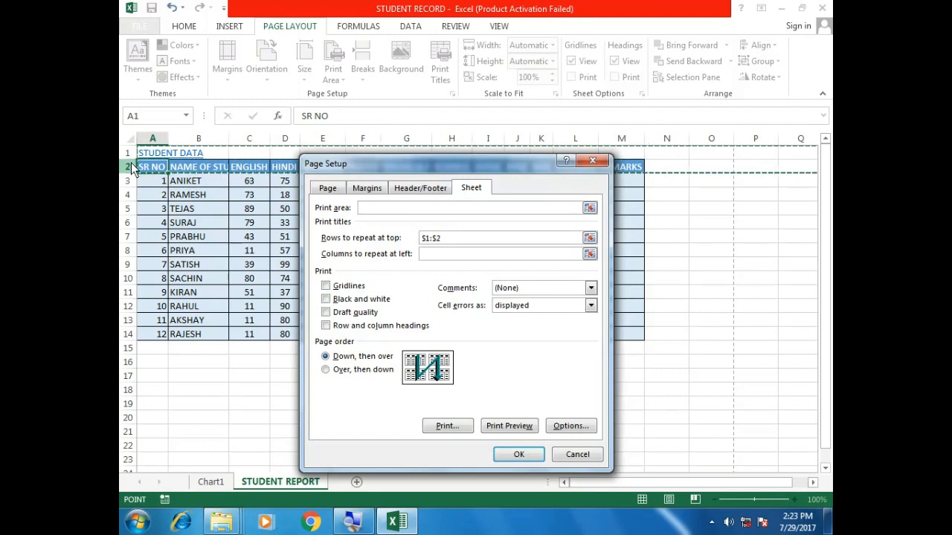
click(132, 155)
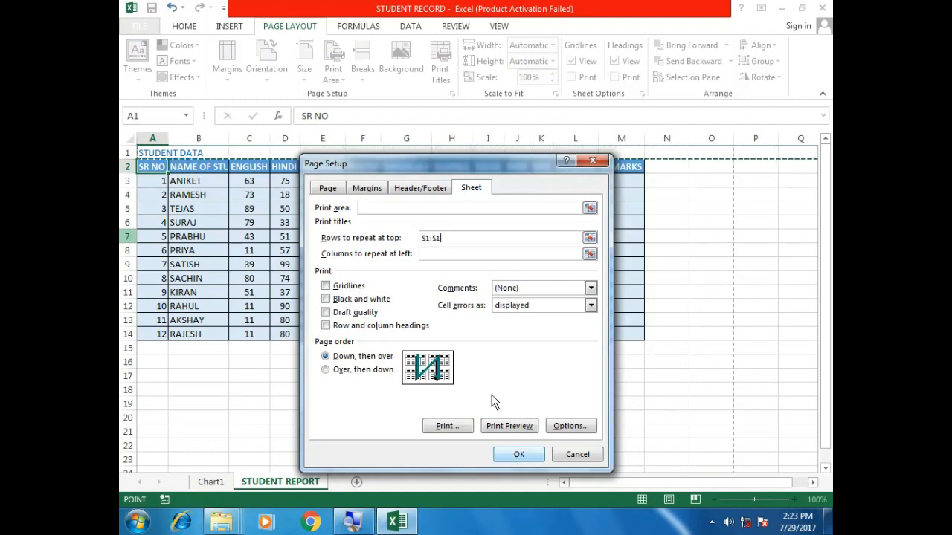
click(578, 453)
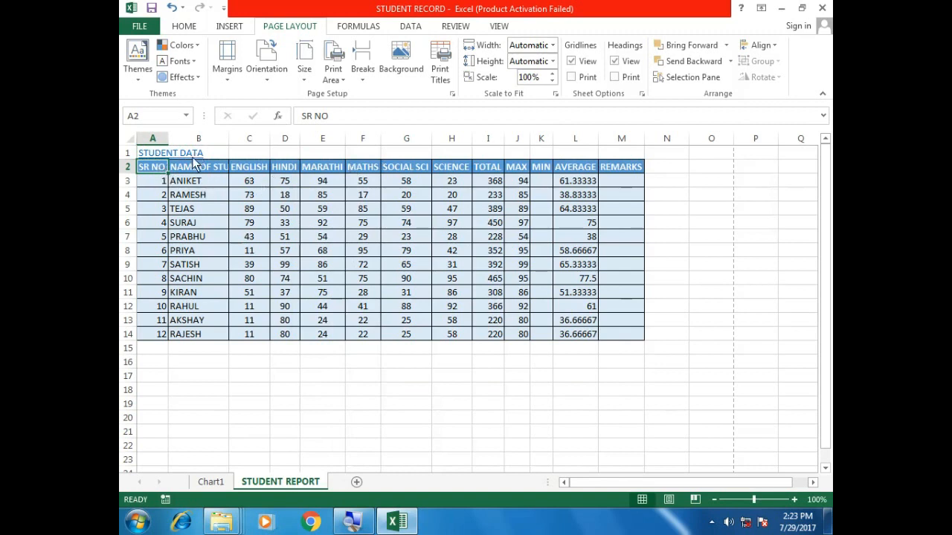
click(152, 140)
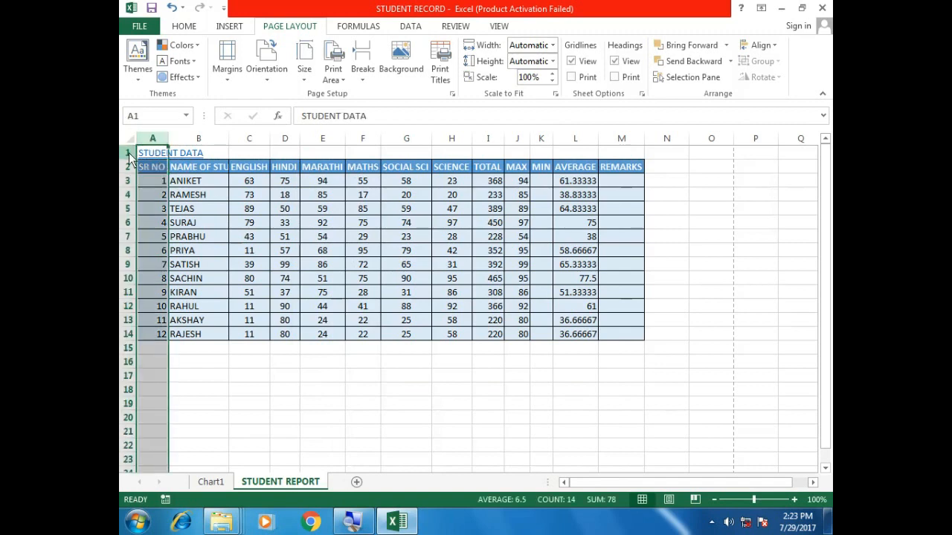
click(129, 153)
click(153, 171)
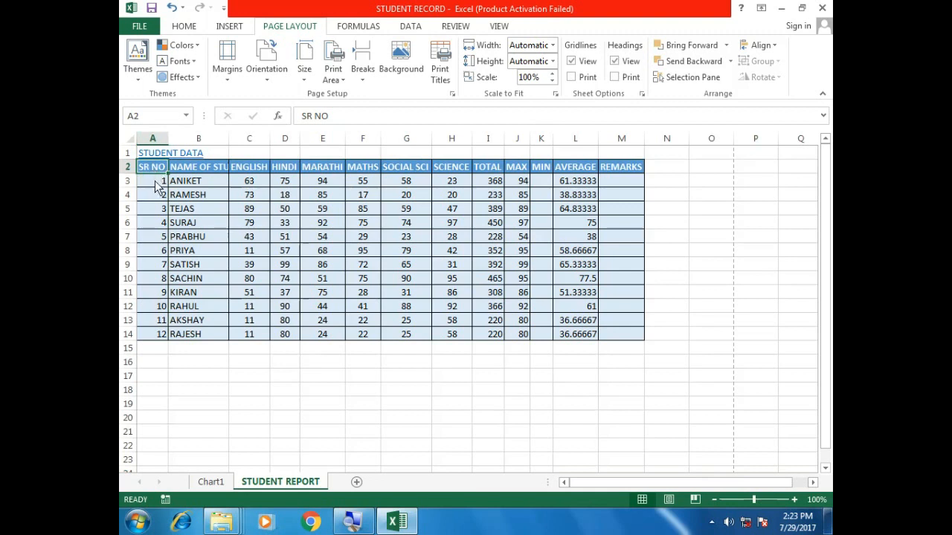
click(159, 185)
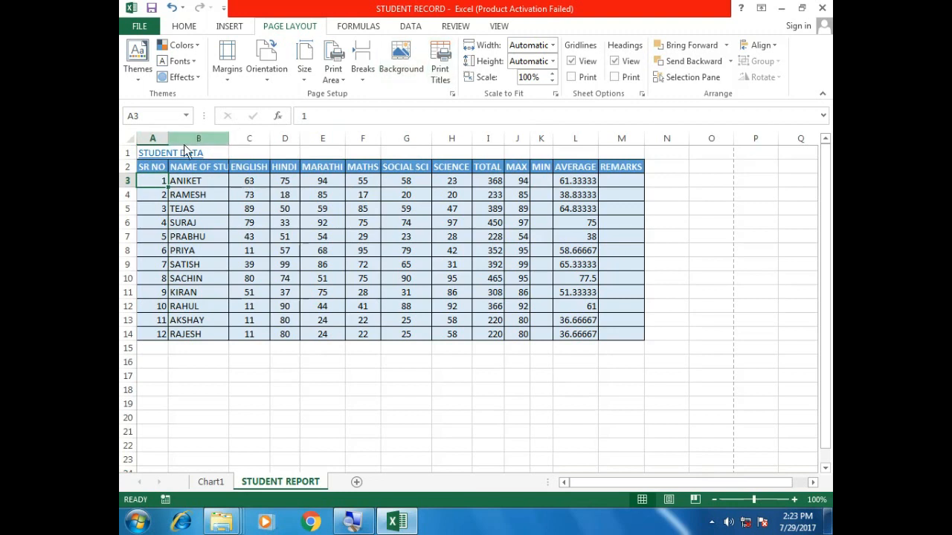
click(153, 170)
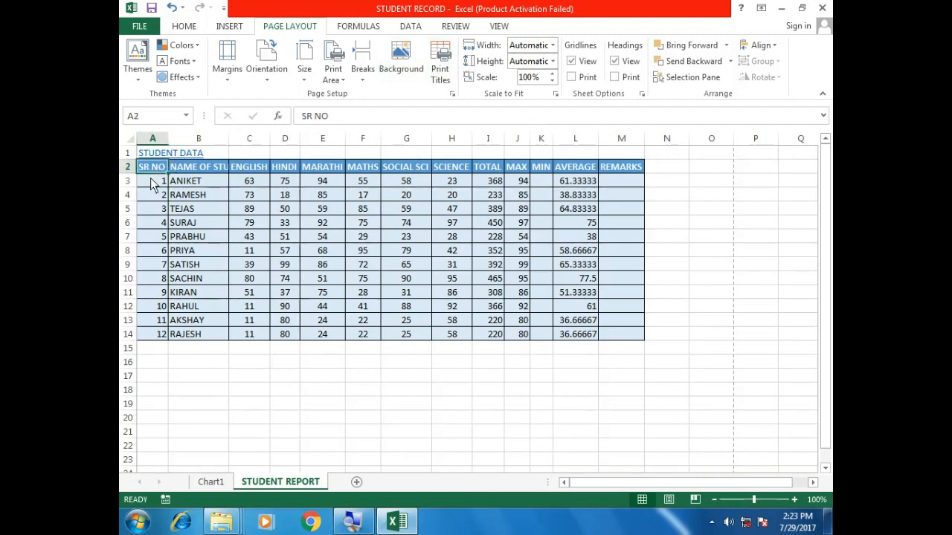
click(149, 180)
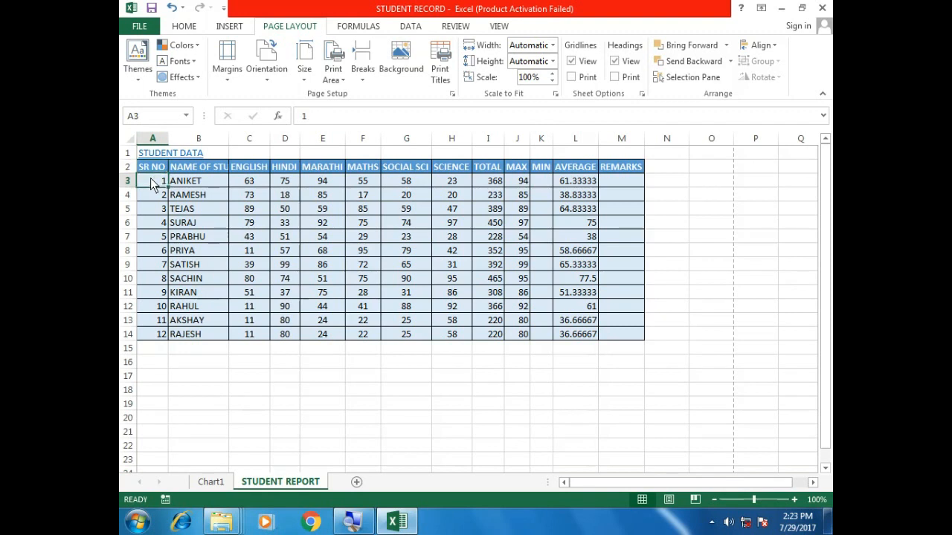
- Freeze the top row of the STUDENT REPORT sheet and check it while moving down the rows
click(497, 26)
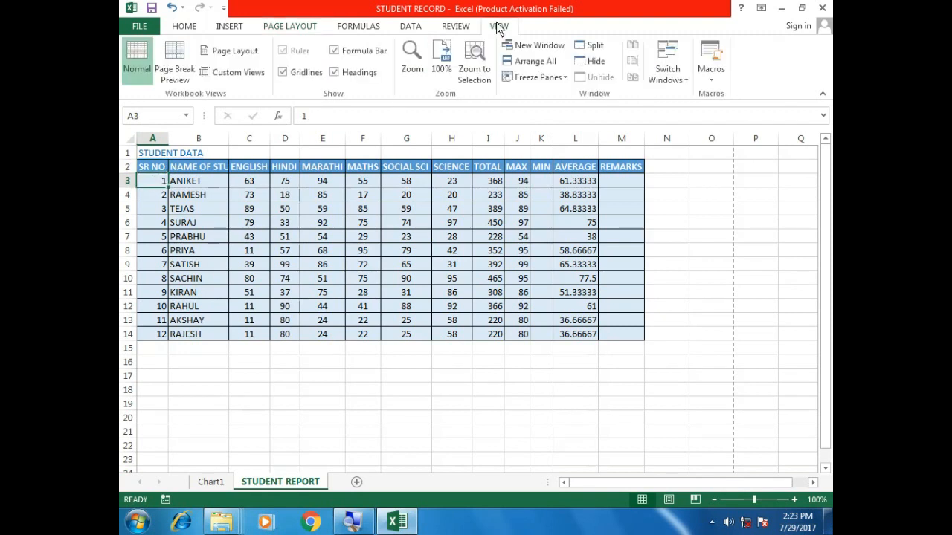
click(531, 79)
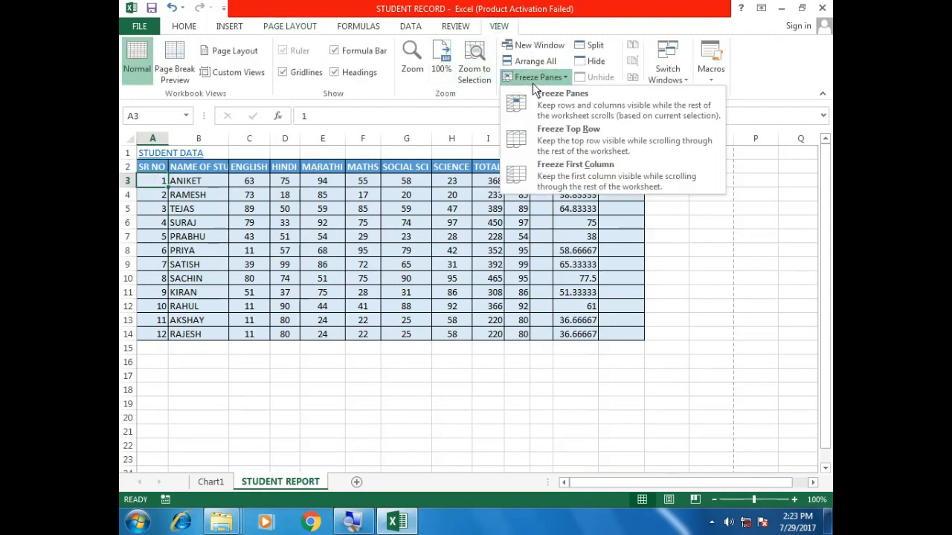
click(562, 136)
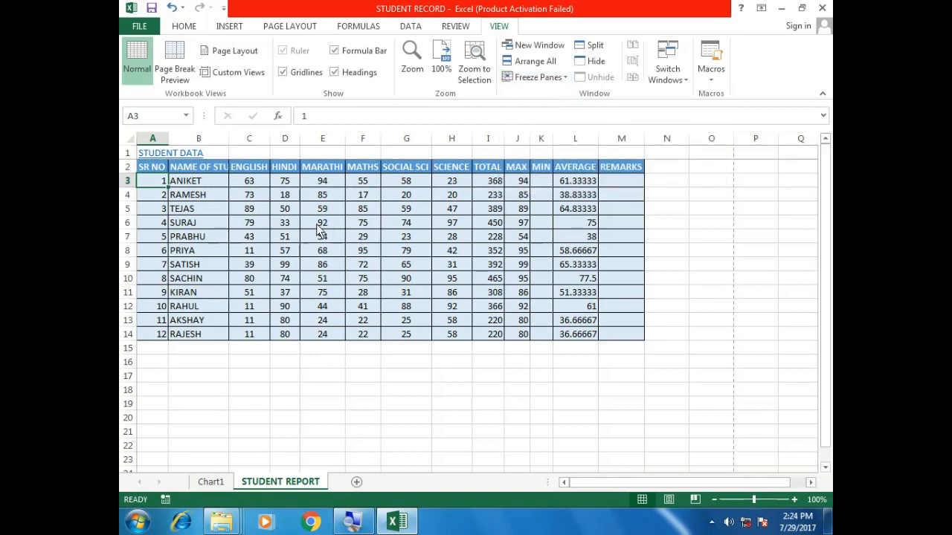
click(249, 209)
click(284, 226)
scroll(218, 251, down, 14)
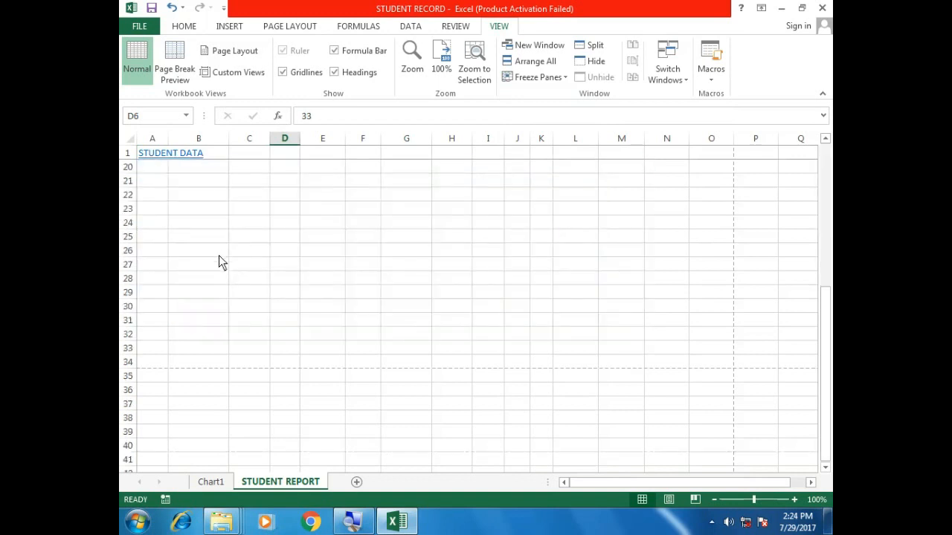
scroll(221, 265, down, 7)
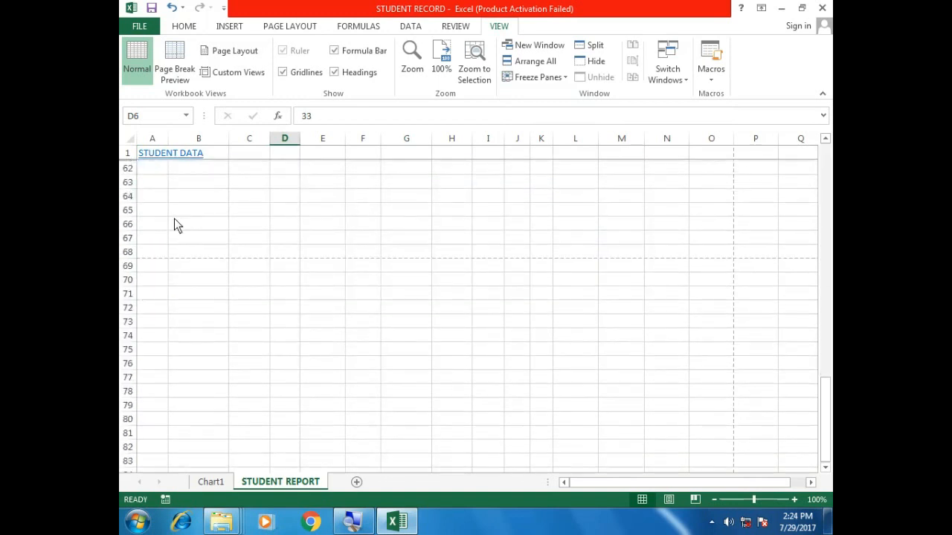
- Unfreeze the top row and check how the STUDENT REPORT sheet moves without frozen panes
click(541, 78)
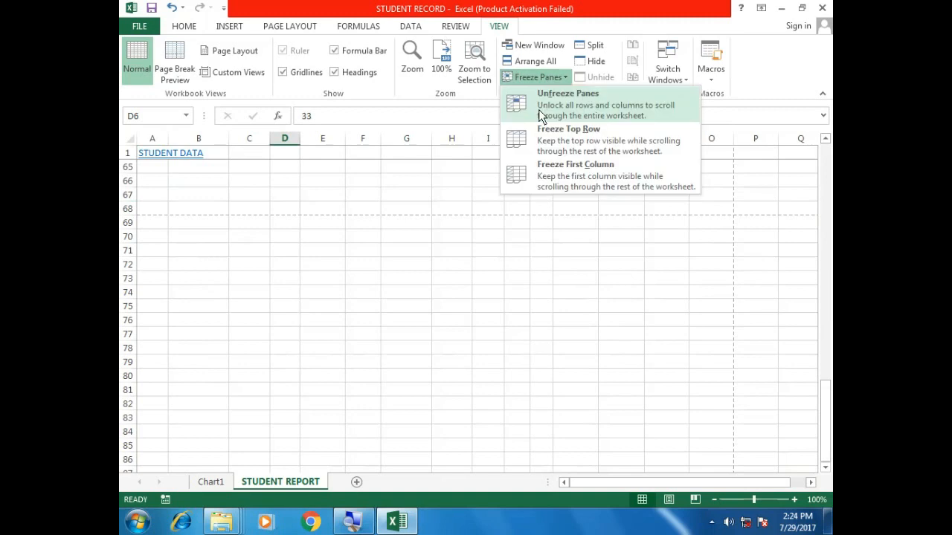
click(541, 107)
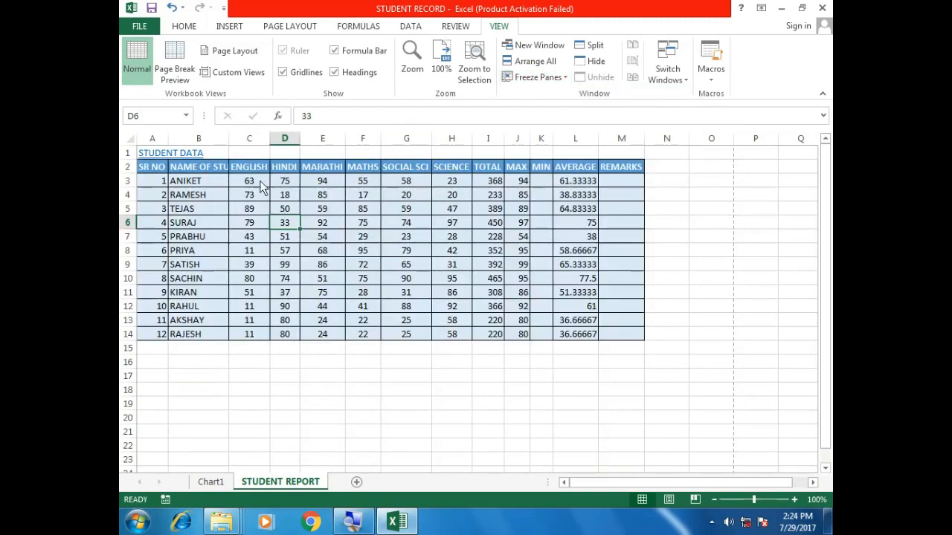
scroll(165, 190, down, 3)
scroll(165, 190, up, 2)
scroll(167, 193, down, 4)
scroll(167, 193, down, 15)
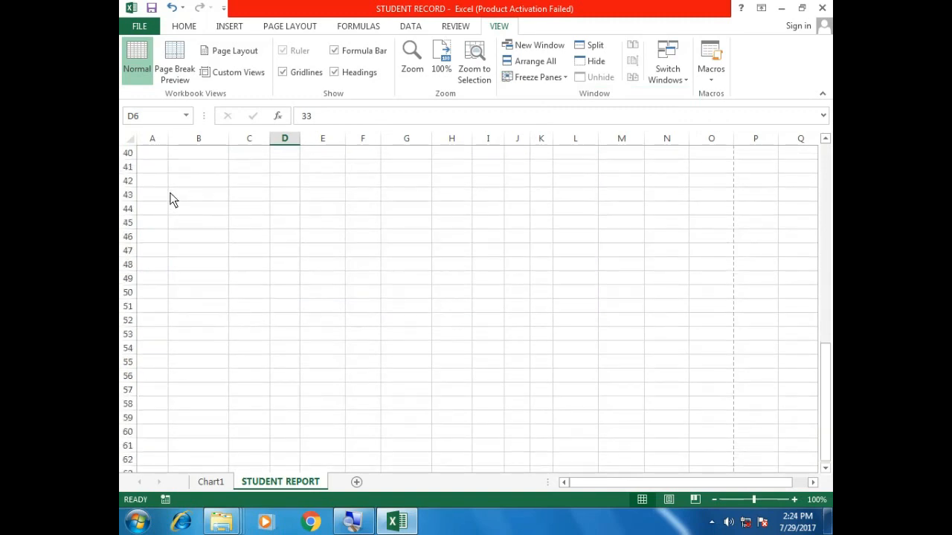
scroll(190, 230, up, 20)
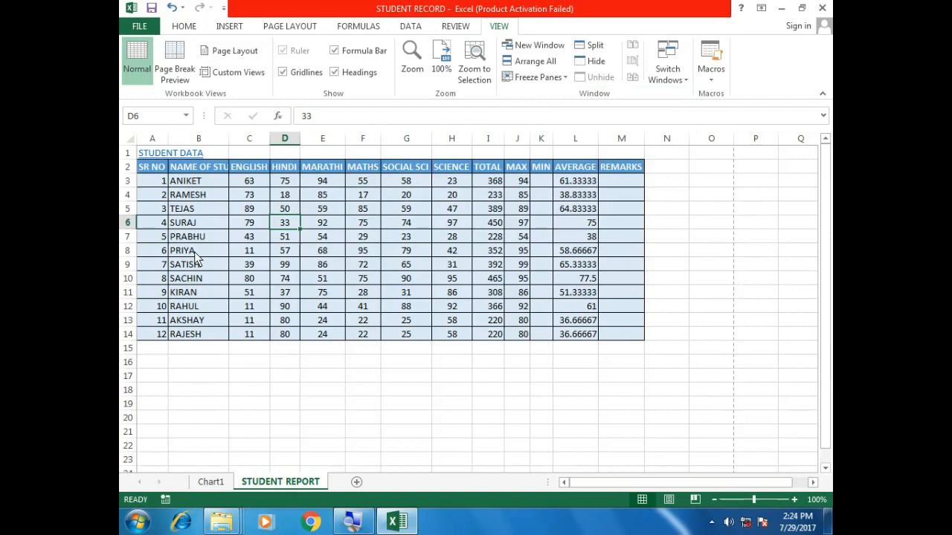
- Freeze panes at cell A3 to hold rows 1 and 2 in place, and unfreeze them after checking
click(156, 182)
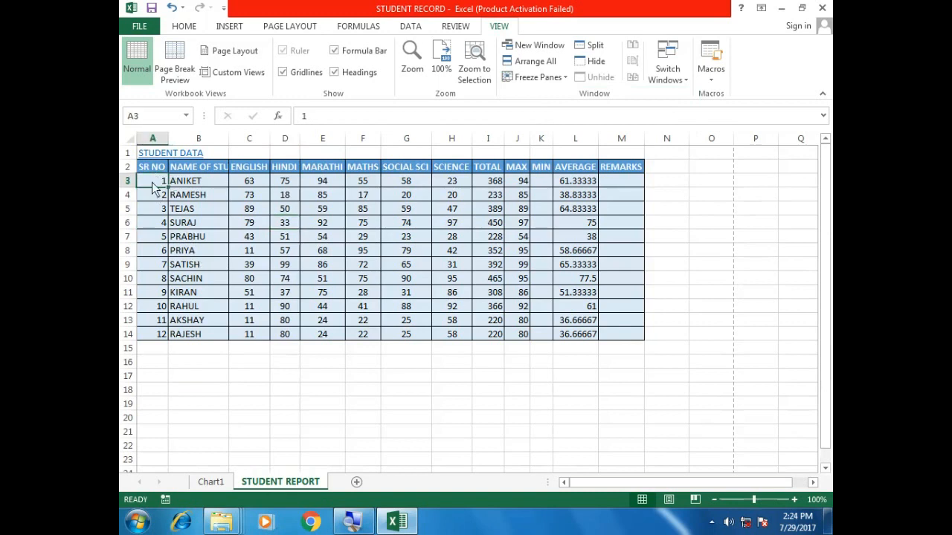
click(552, 79)
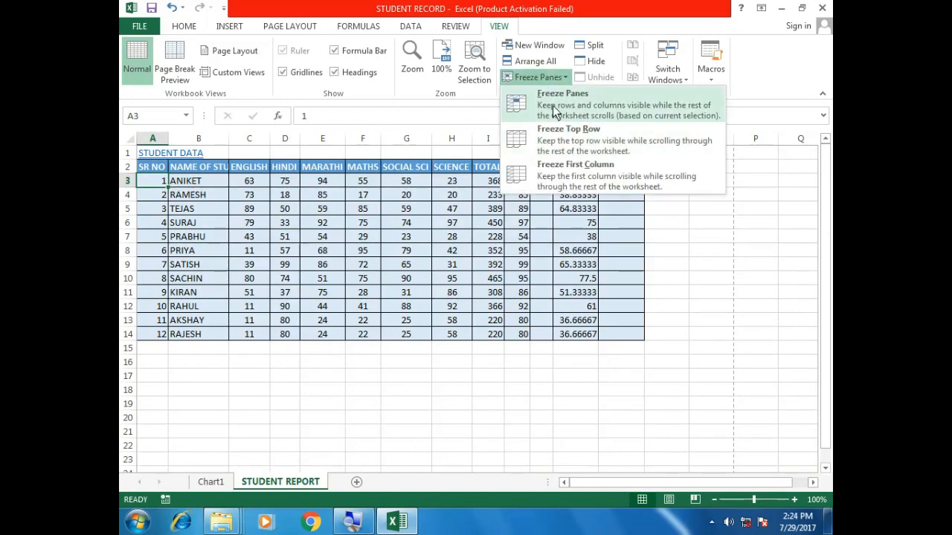
click(552, 105)
scroll(193, 307, down, 17)
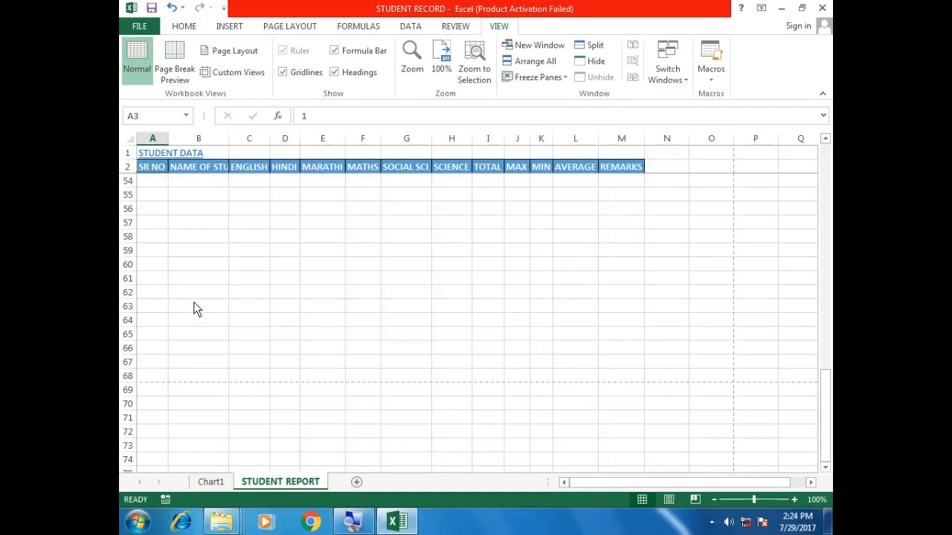
click(565, 77)
click(560, 104)
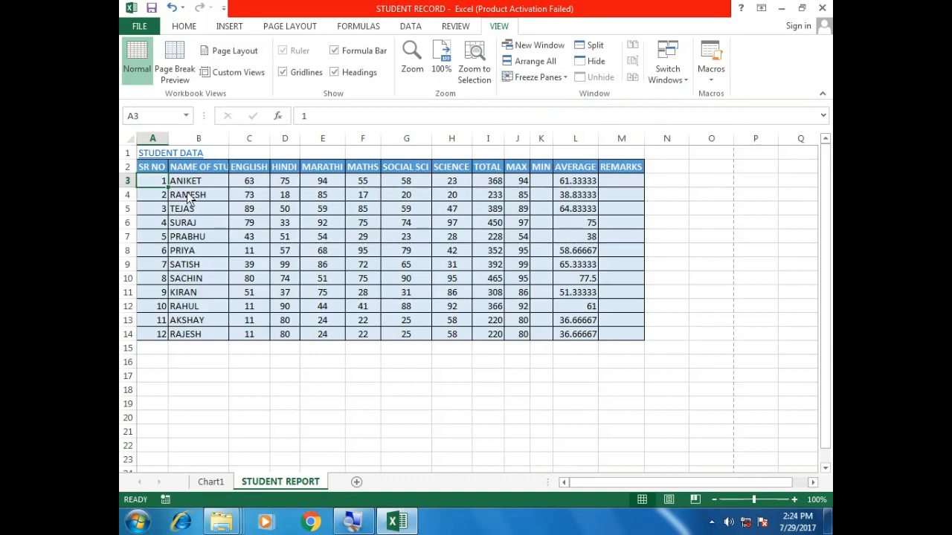
- Freeze the first column, check it by extending a selection from C10 across row 10, and unfreeze the panes
click(563, 79)
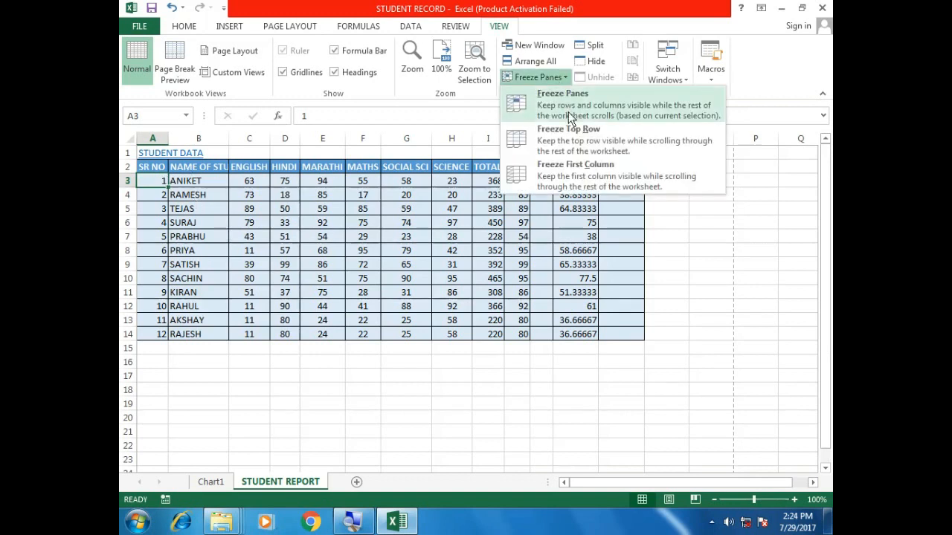
click(575, 192)
drag(266, 278, 832, 278)
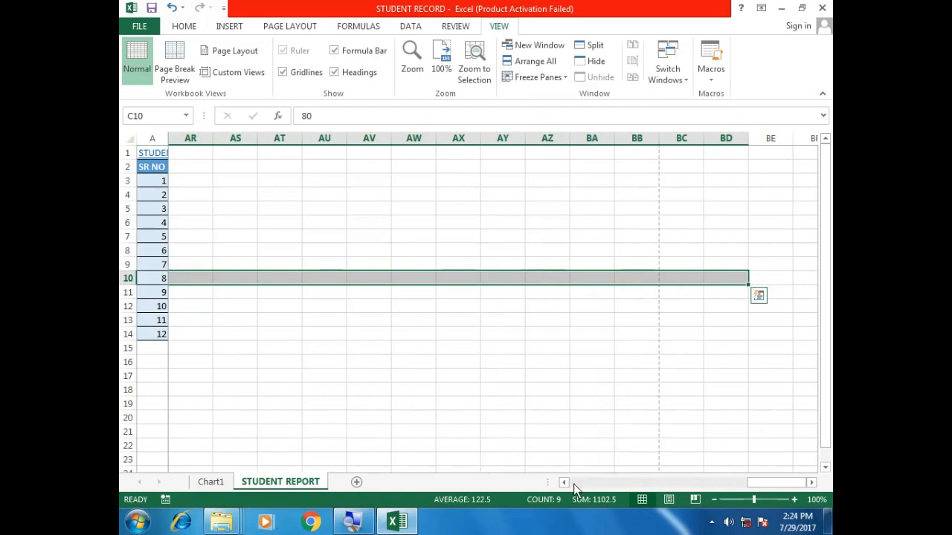
click(536, 78)
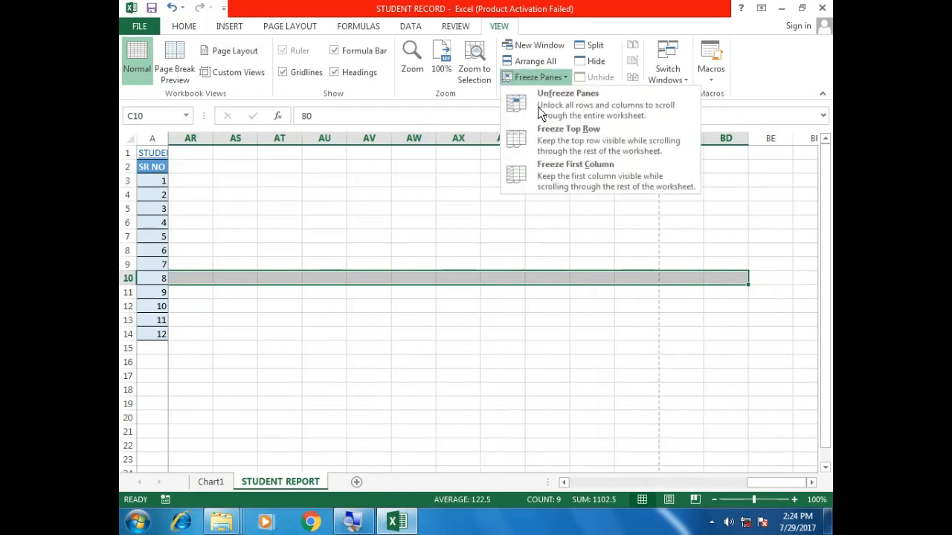
click(538, 108)
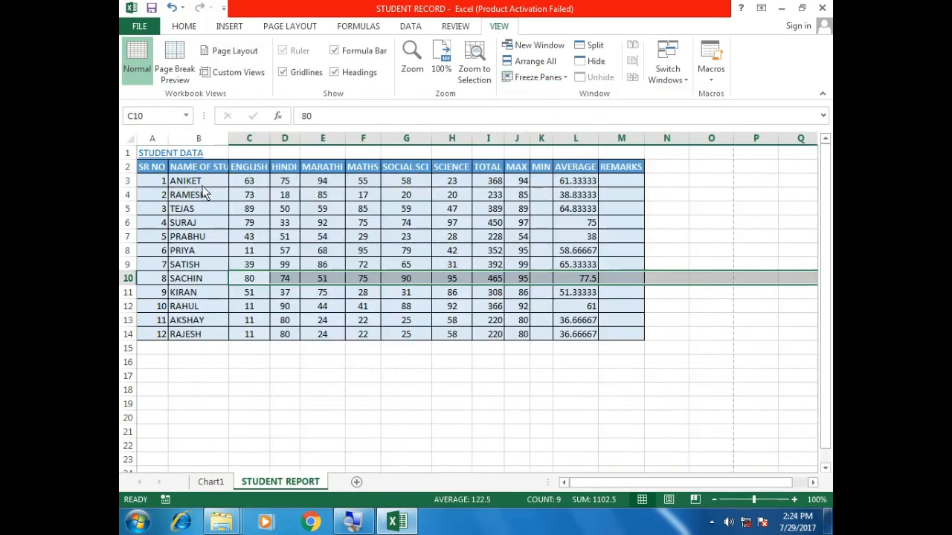
click(202, 185)
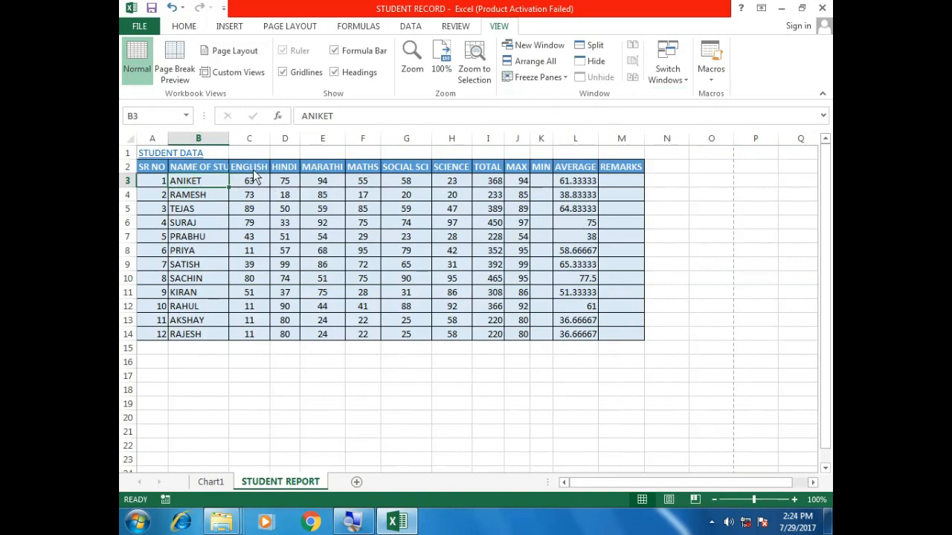
click(239, 156)
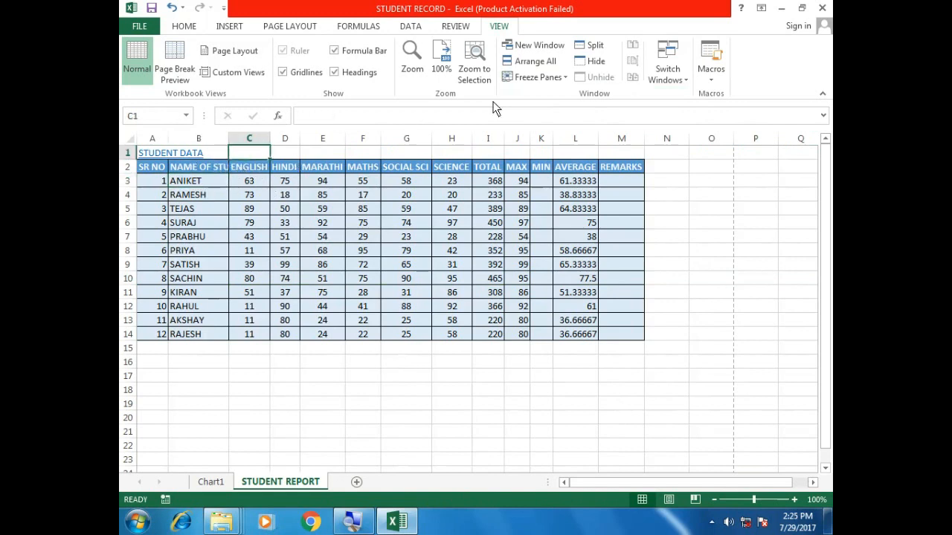
click(520, 81)
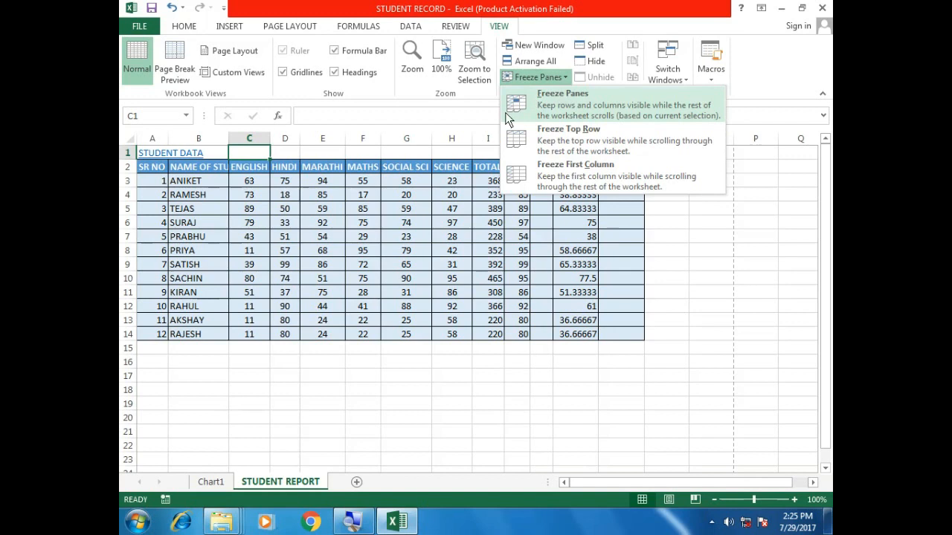
click(275, 219)
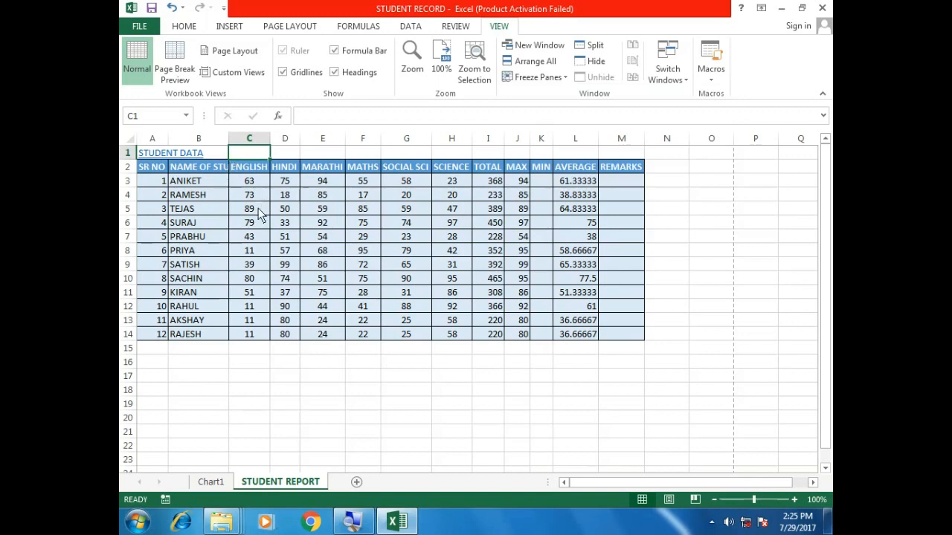
- Turn the formula bar, the gridlines and the headings off and back on, one after another
click(334, 49)
click(334, 50)
click(300, 71)
click(300, 71)
click(338, 73)
click(338, 73)
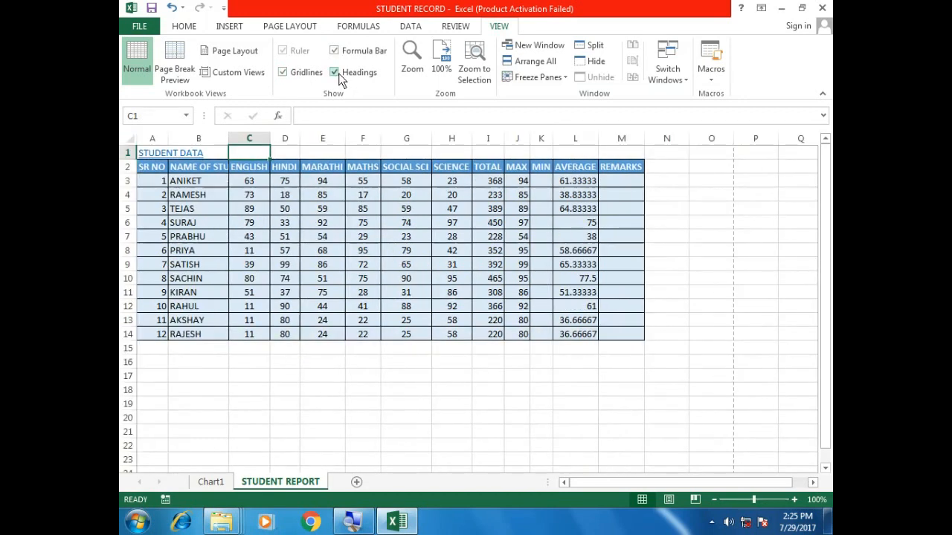
- Set the sheet's zoom to 75% and return it to 100%
click(408, 61)
click(426, 302)
click(444, 381)
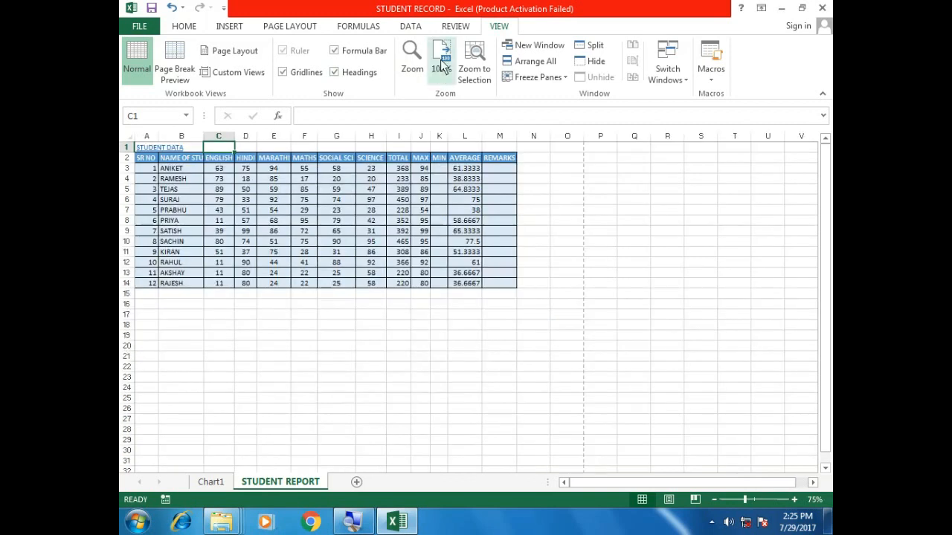
click(441, 69)
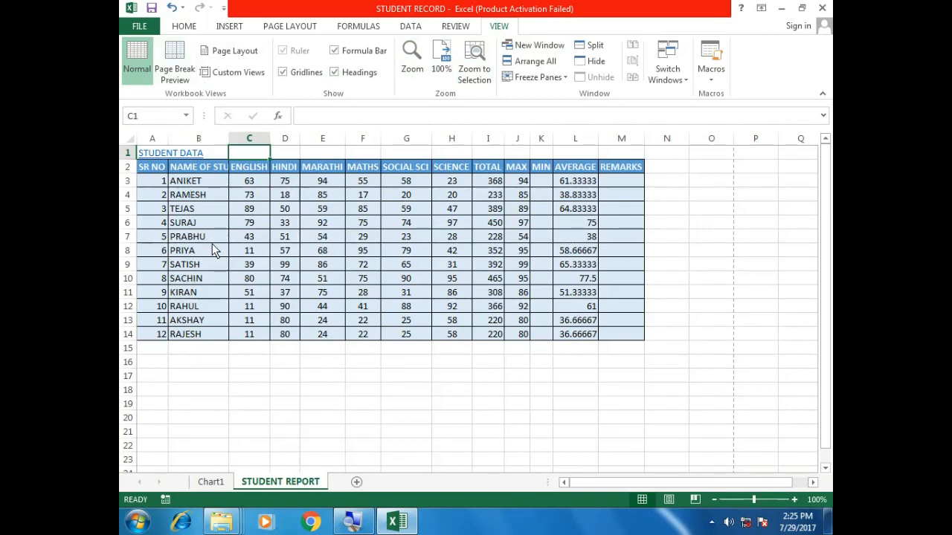
- Show the STUDENT REPORT sheet in Page Break Preview and switch it to Page Layout view
click(176, 73)
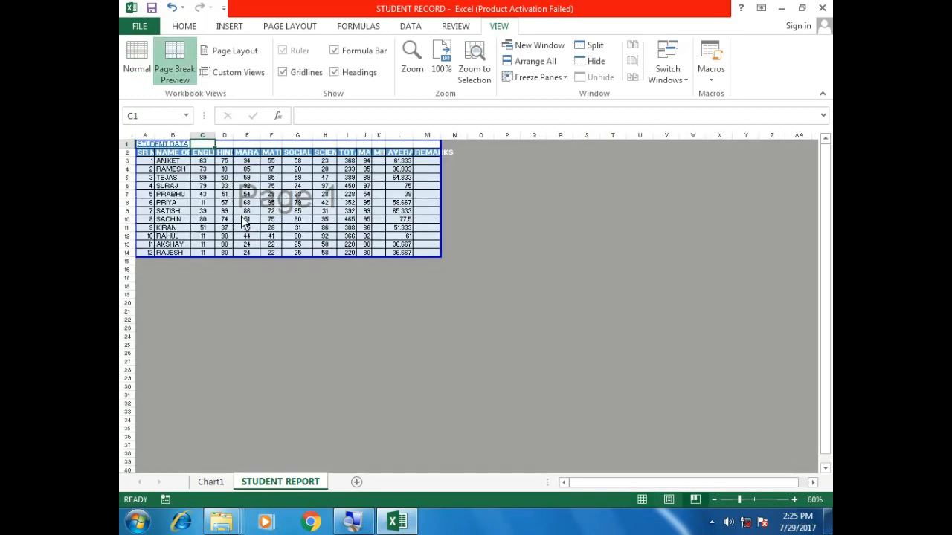
click(226, 51)
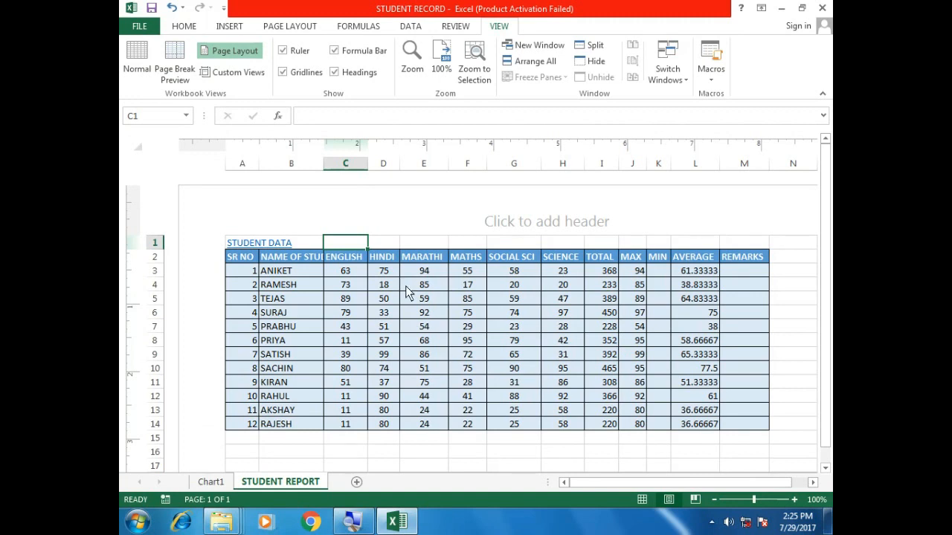
- Enter Payment Details as the centre header of the STUDENT REPORT sheet
click(503, 224)
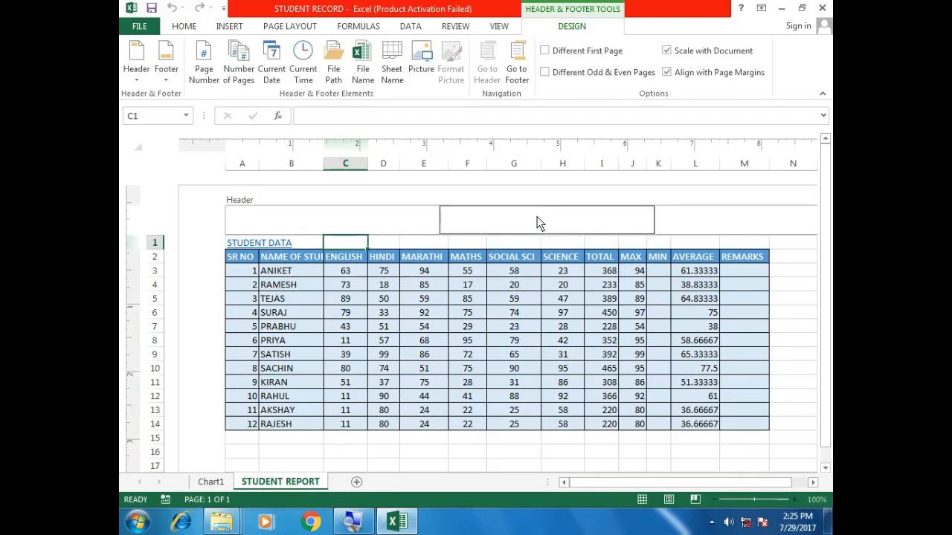
text(Payment Details)
click(308, 244)
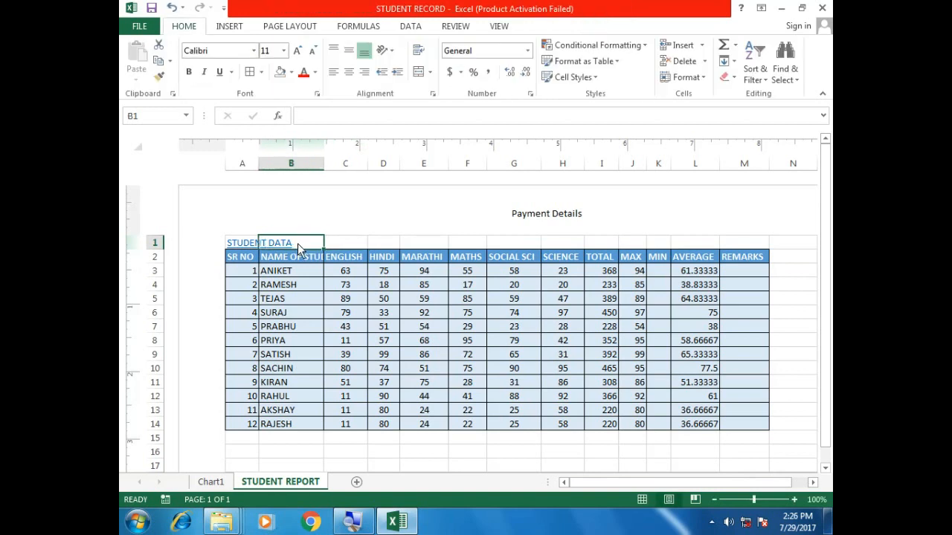
click(253, 247)
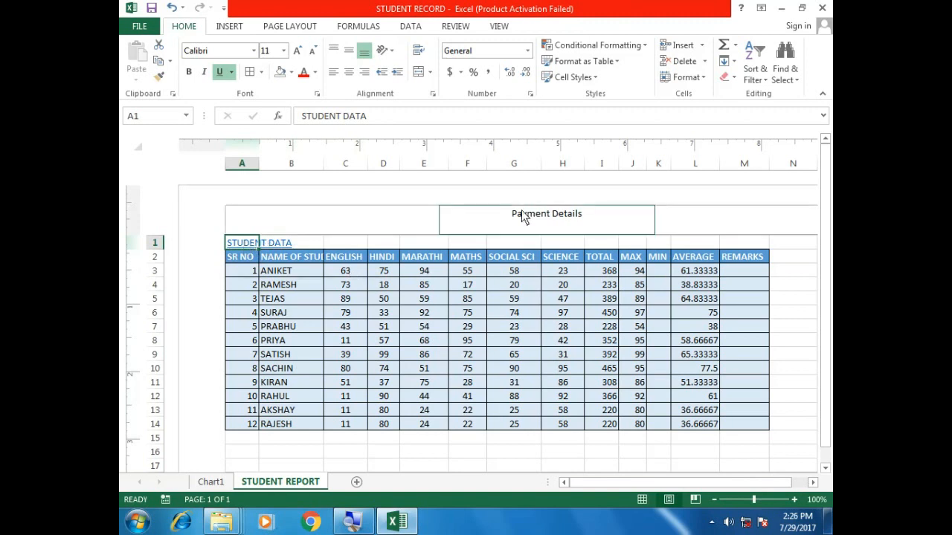
- Open the sheet's header for editing with Header & Footer, leave it, and switch the sheet to Normal view
click(231, 29)
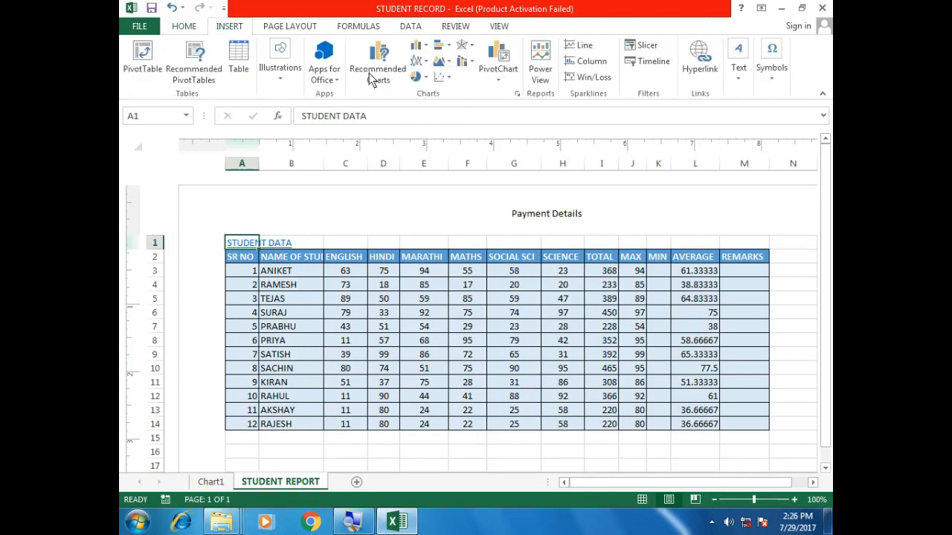
click(742, 80)
click(705, 133)
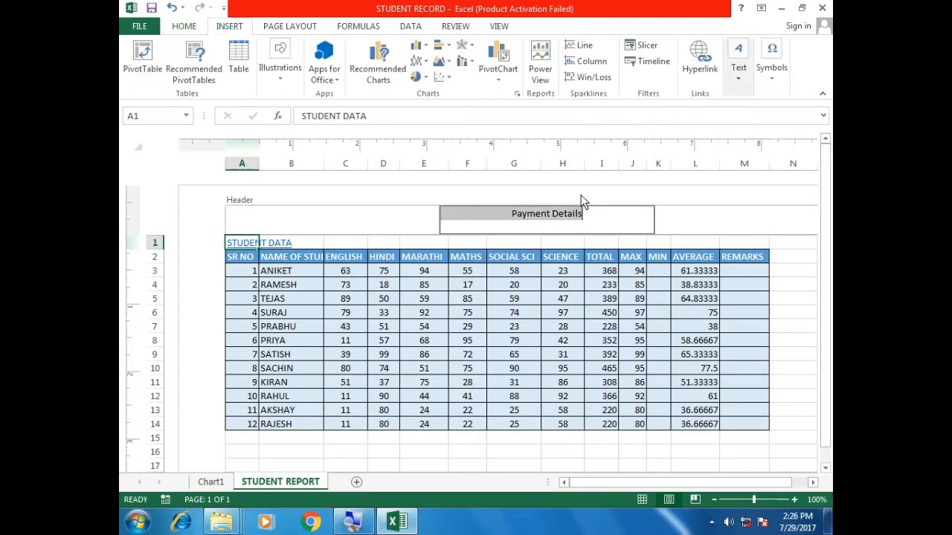
click(327, 287)
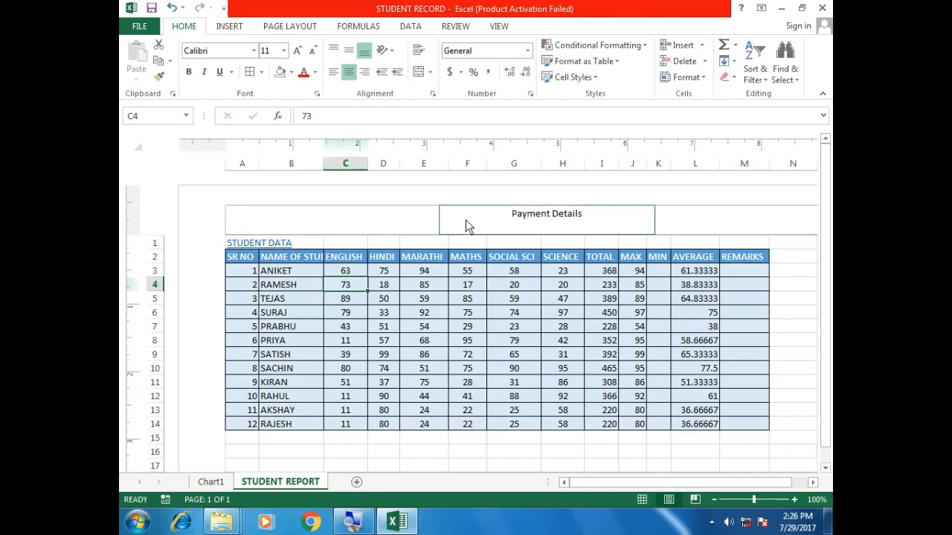
click(499, 26)
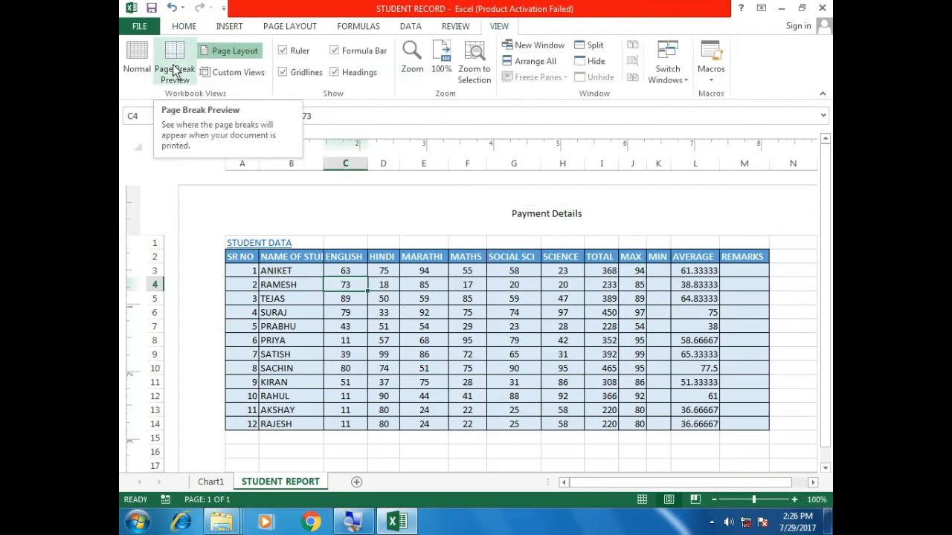
click(144, 53)
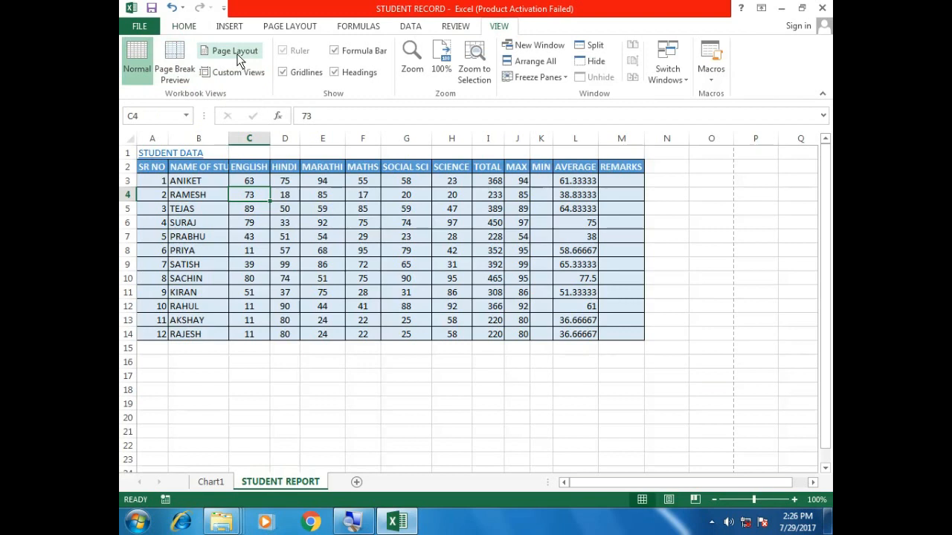
- Reopen the Payment Details header from Normal view, close it without edits, and restore Normal view
click(230, 29)
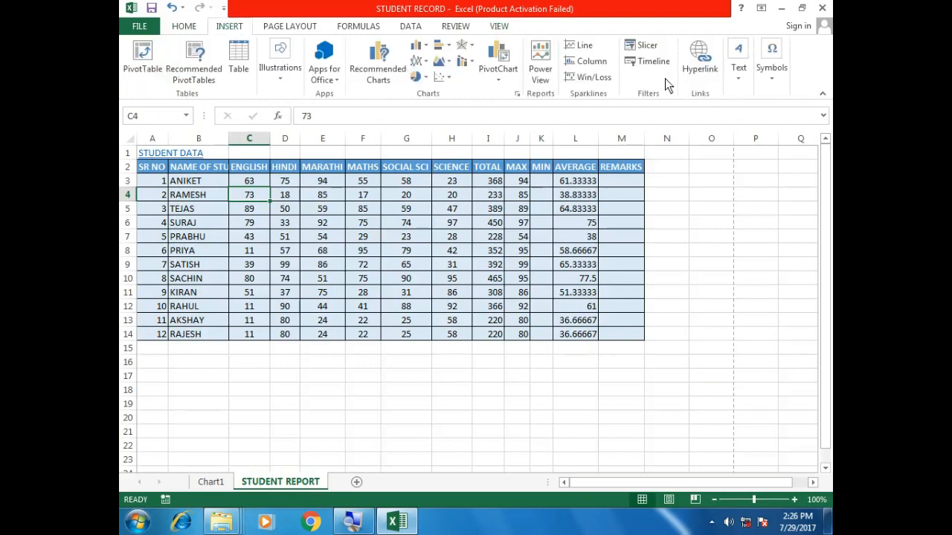
click(736, 83)
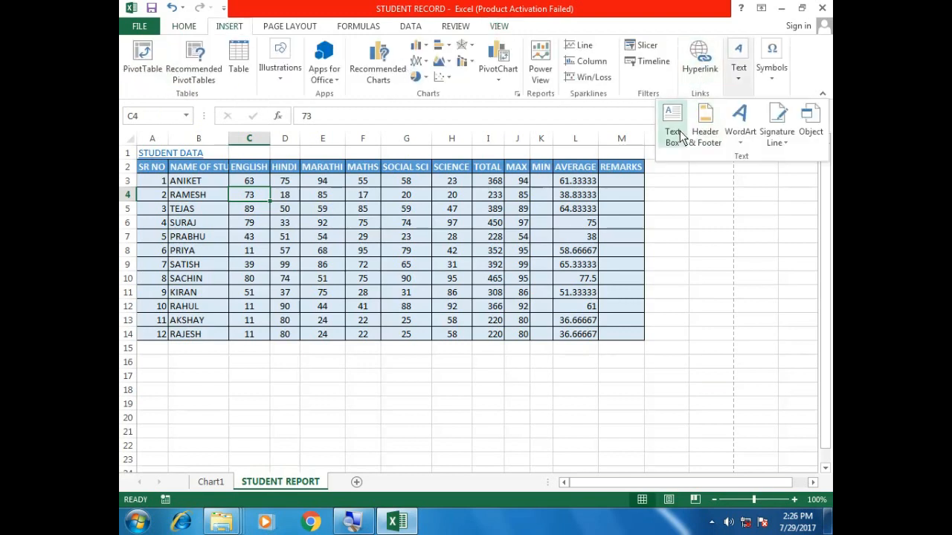
click(697, 142)
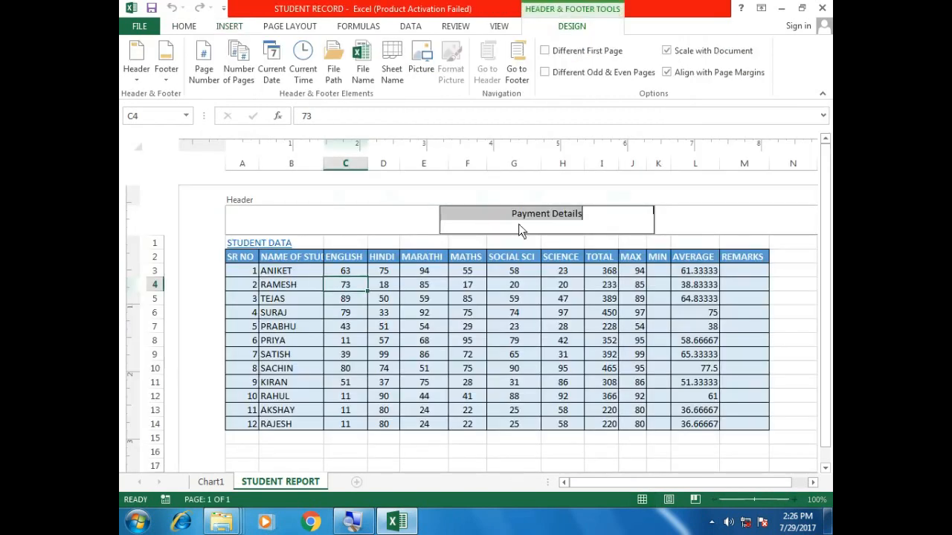
click(247, 261)
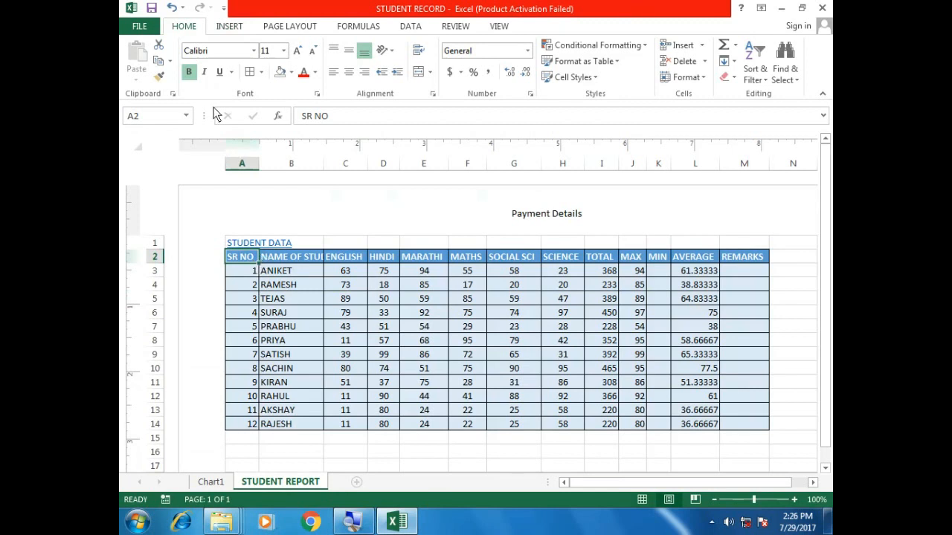
click(498, 26)
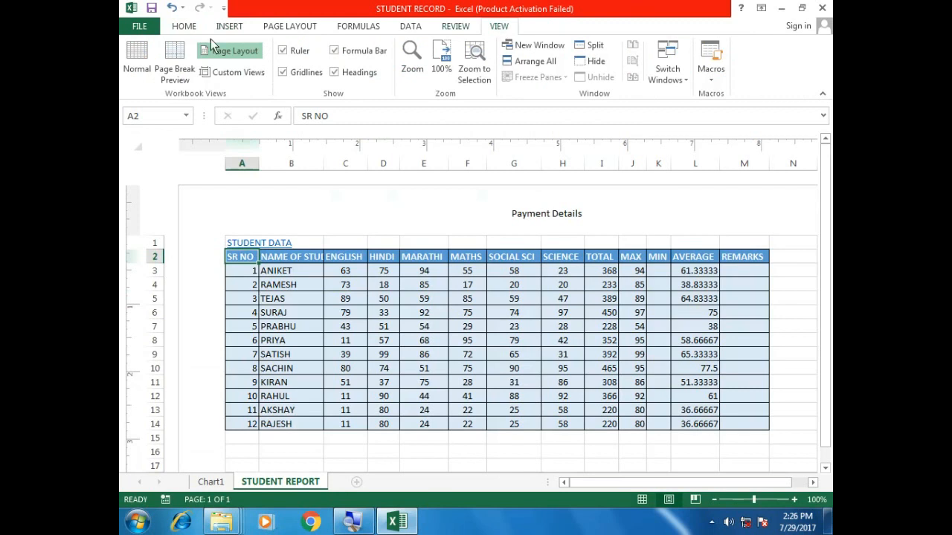
click(138, 62)
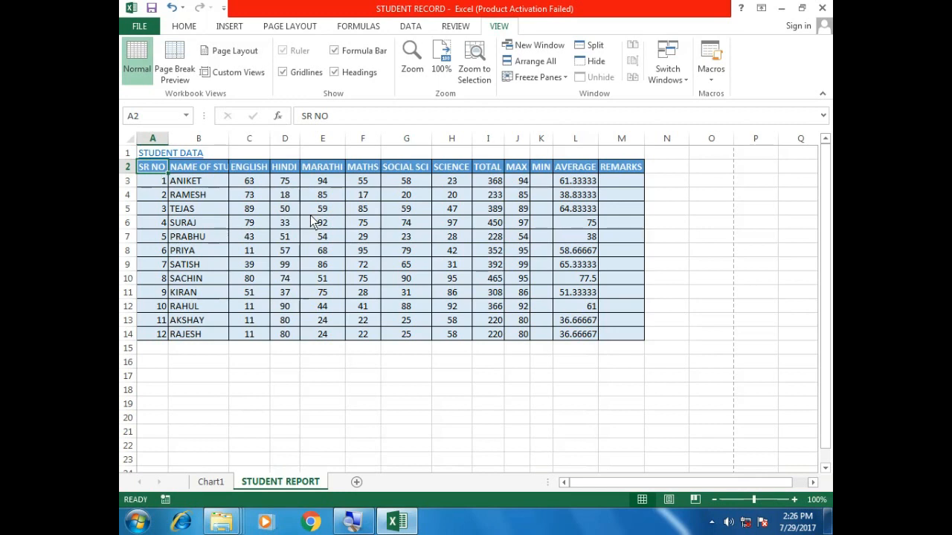
- Set the width of the NAME OF STUDENT column (B) to 20
click(220, 142)
right_click(220, 142)
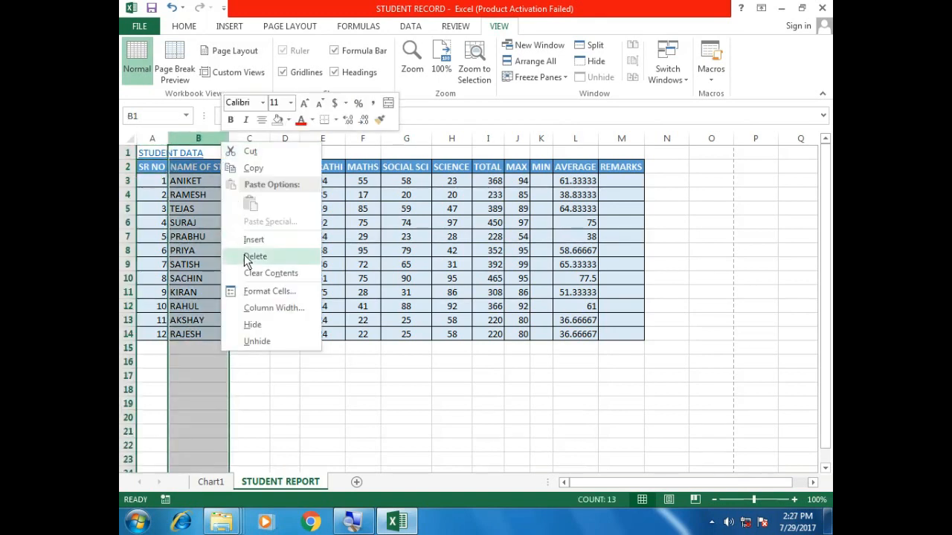
click(262, 308)
text(20)
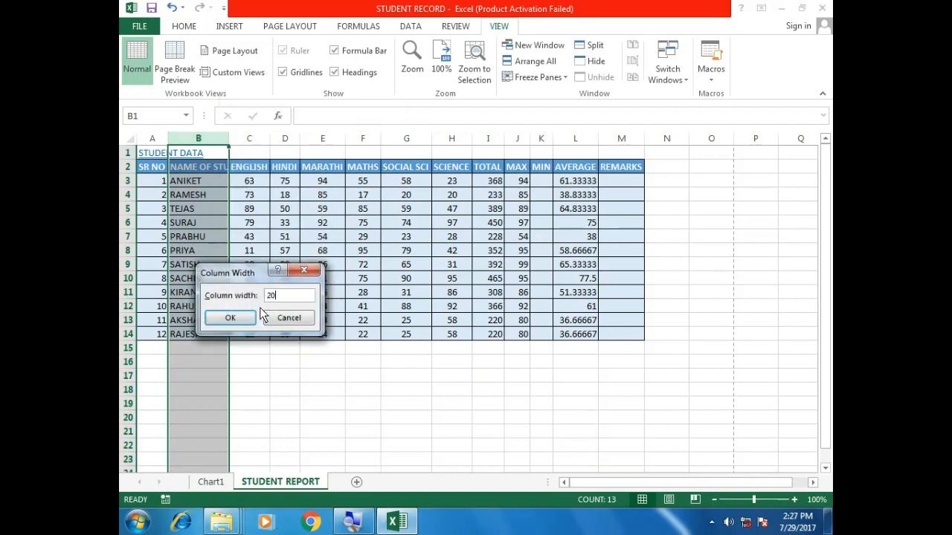
key(Return)
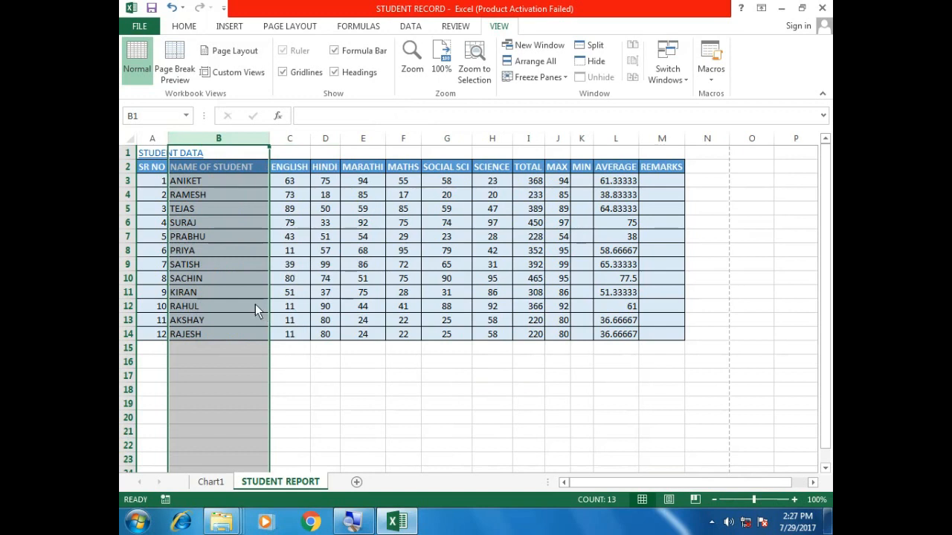
- Set the height of row 4 to 20
click(127, 196)
right_click(130, 199)
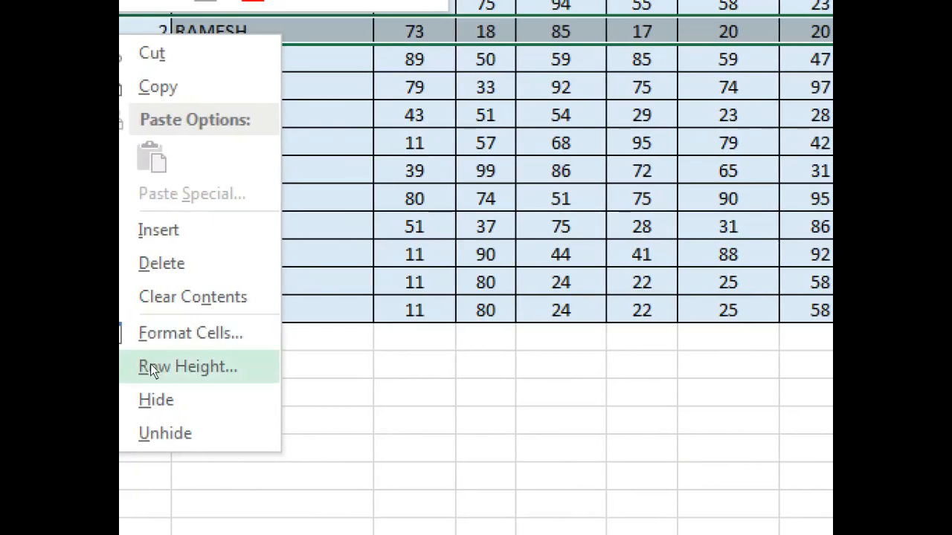
click(156, 361)
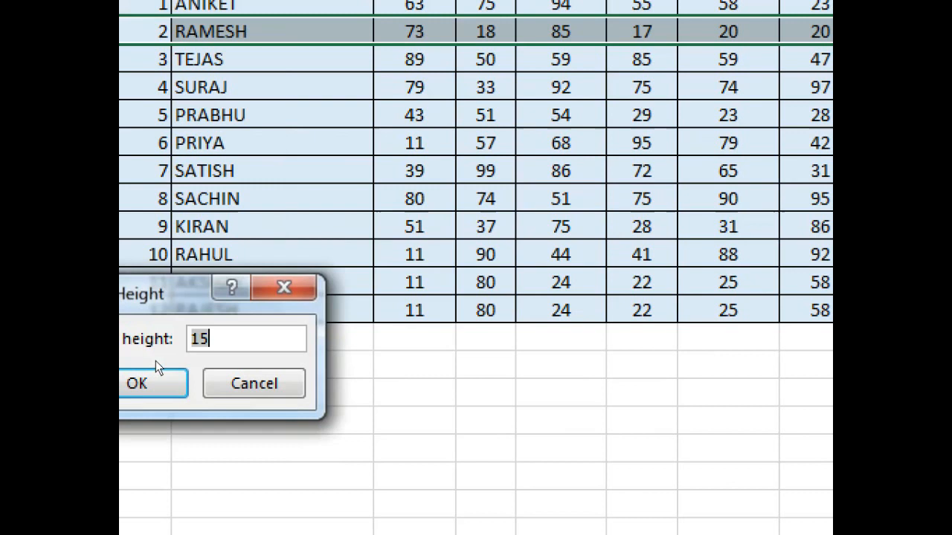
text(20)
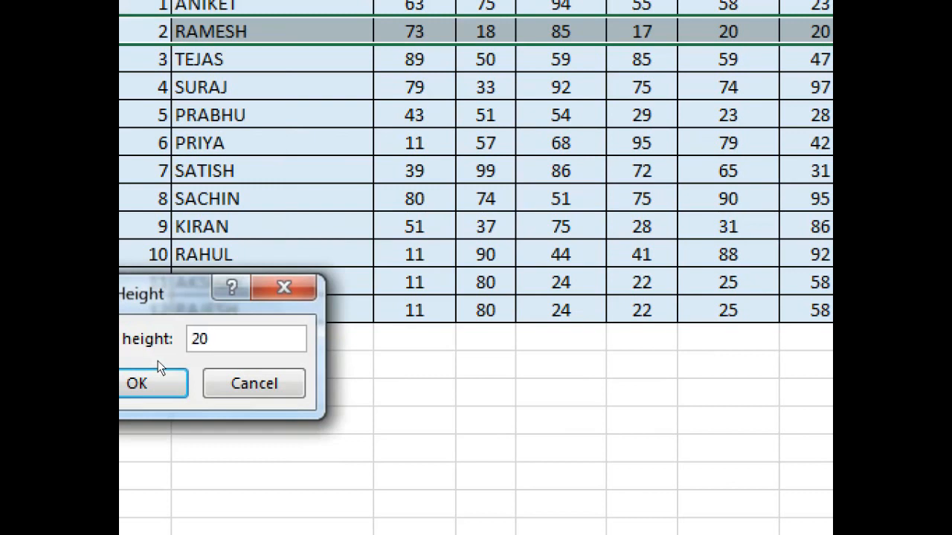
click(166, 378)
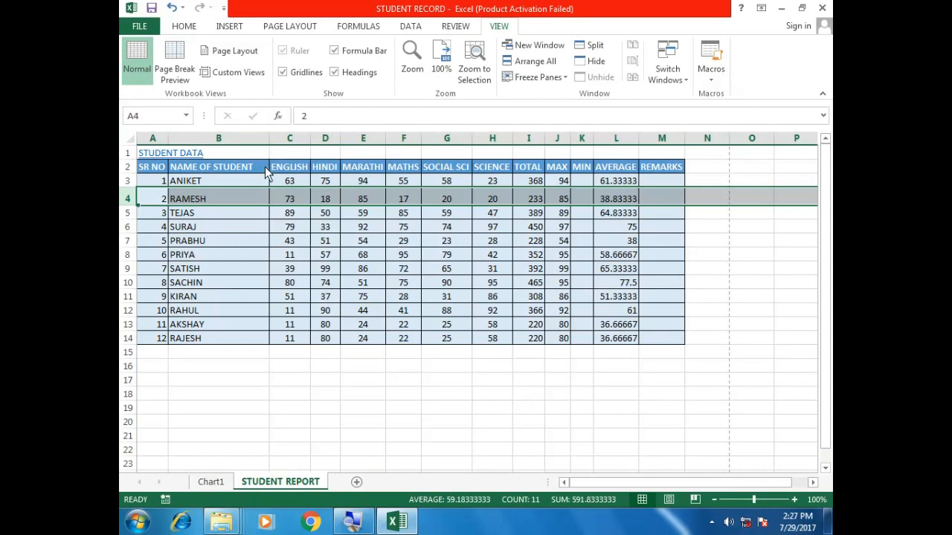
- View the Chart1 sheet, return to STUDENT REPORT, and examine the TOTAL values and the empty REMARKS column
click(149, 173)
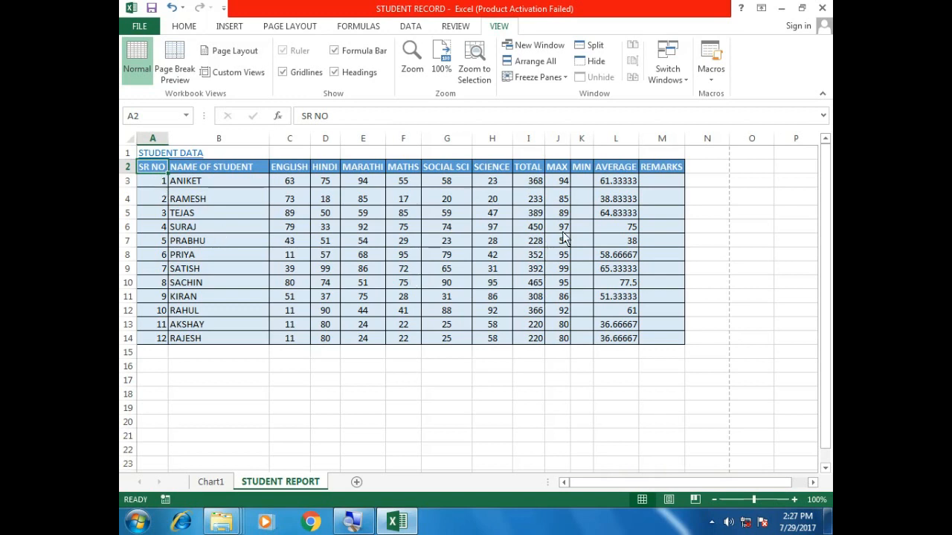
click(222, 479)
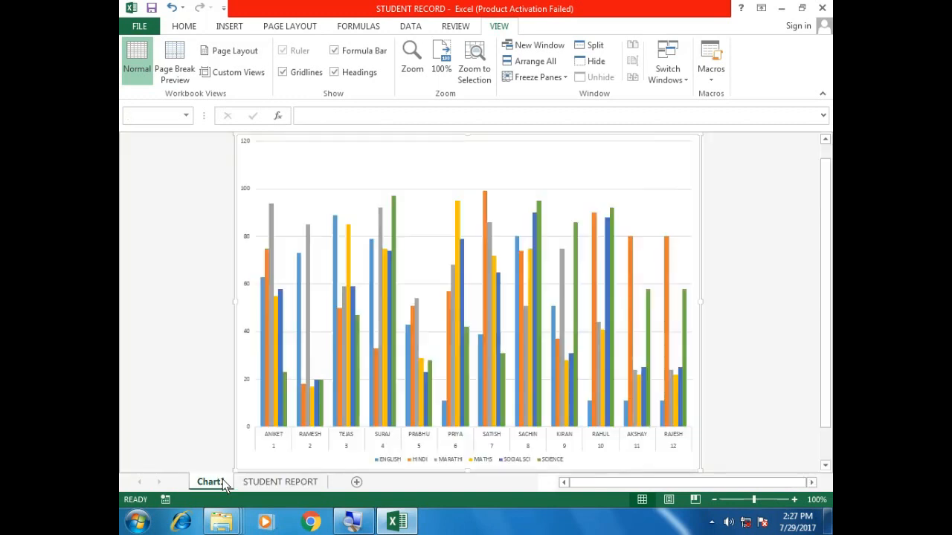
click(262, 485)
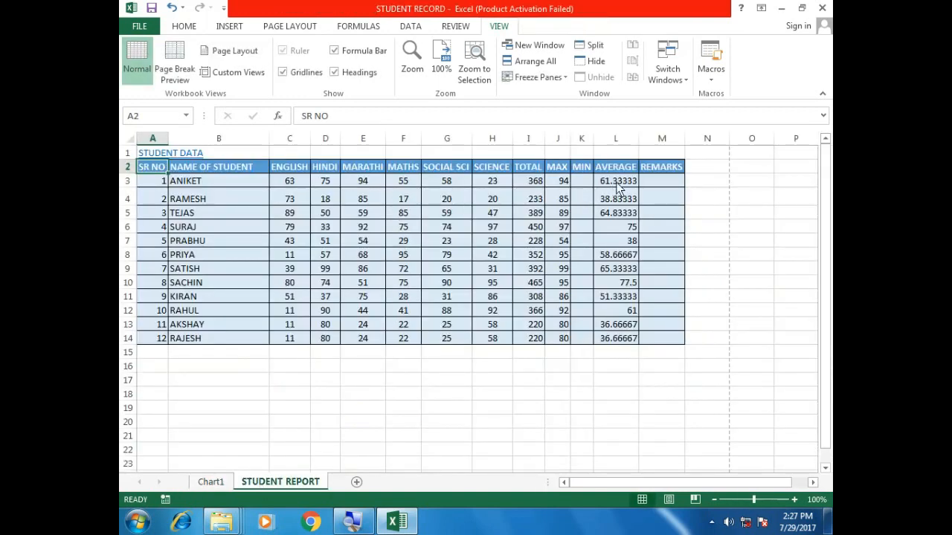
click(649, 183)
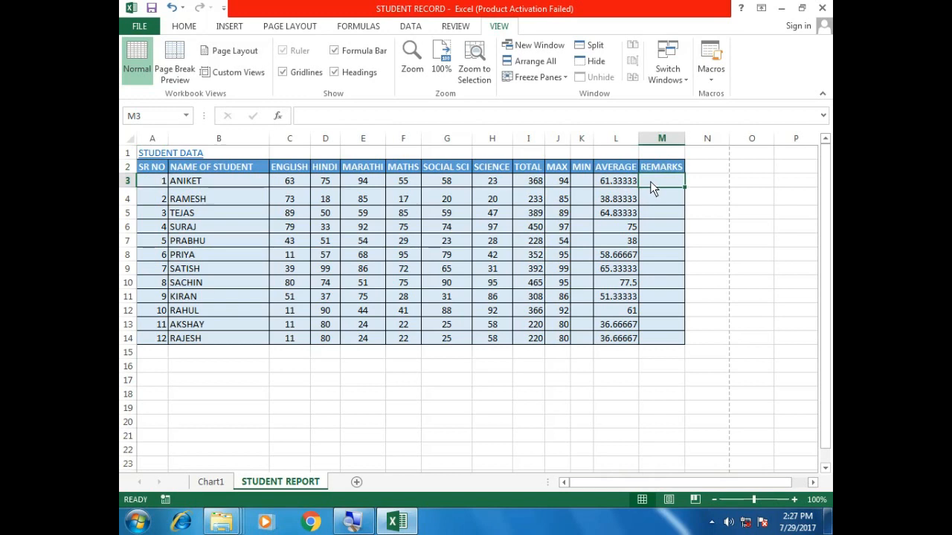
click(529, 184)
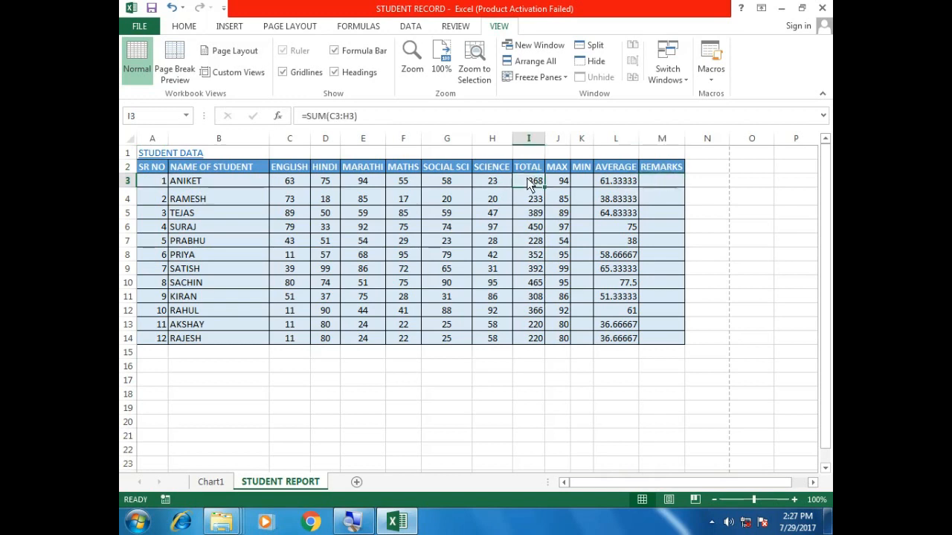
click(652, 185)
drag(534, 214, 534, 324)
- Begin an IF formula in the first REMARKS cell, M3, with the logical test I3>500
click(658, 181)
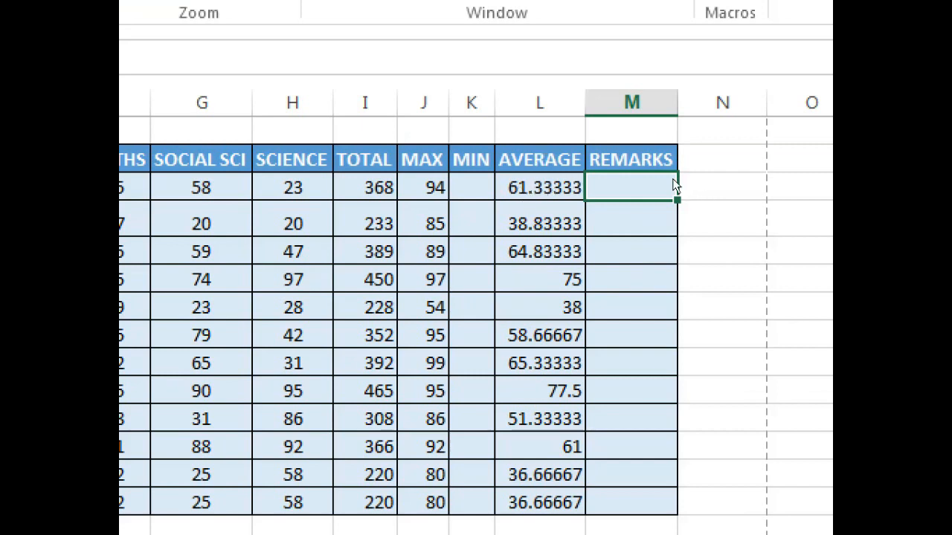
text(=if()
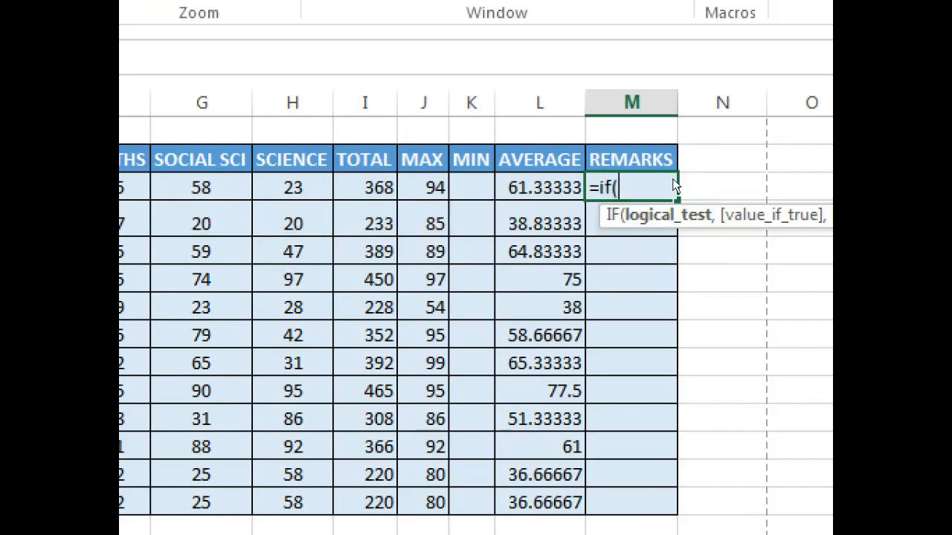
key(Left)
key(Left)
key(Left)
key(Left)
text(>)
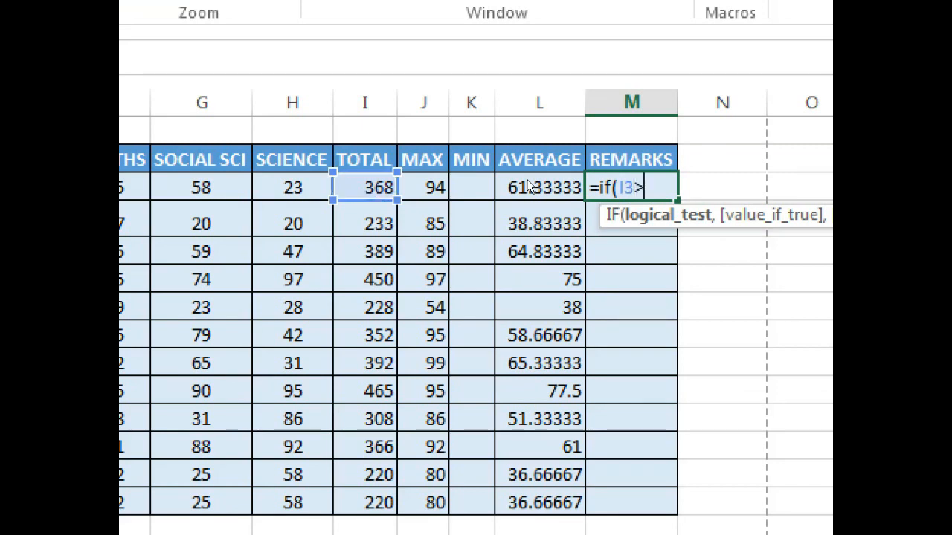
text(500)
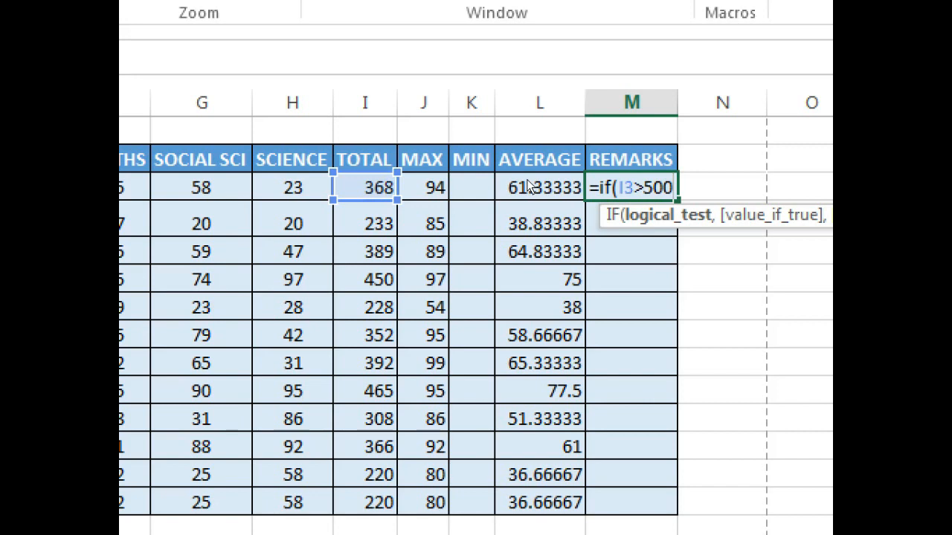
- Complete the IF formula with "Very Good" if true and "Good" if false, and fill it down the REMARKS column to row 14
text(,"Verty)
key(BackSpace)
key(BackSpace)
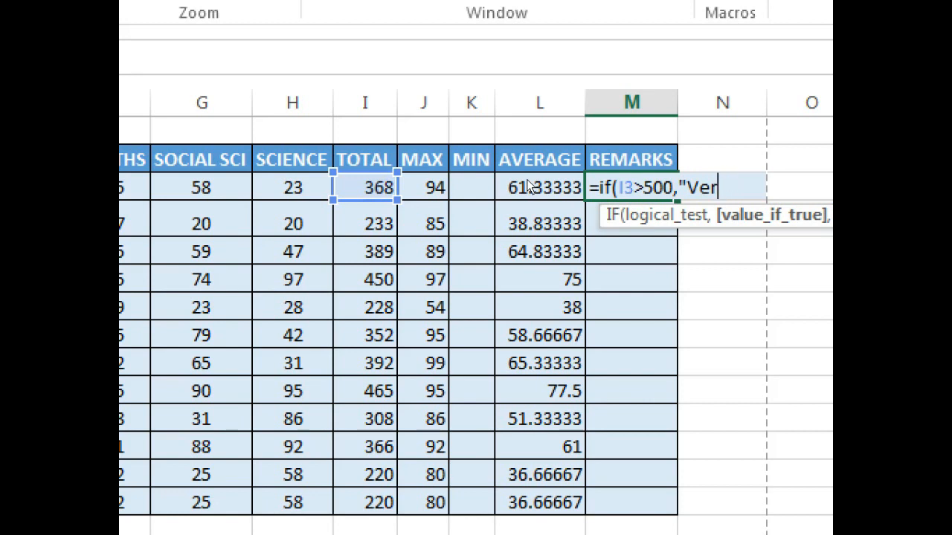
text(y Good)
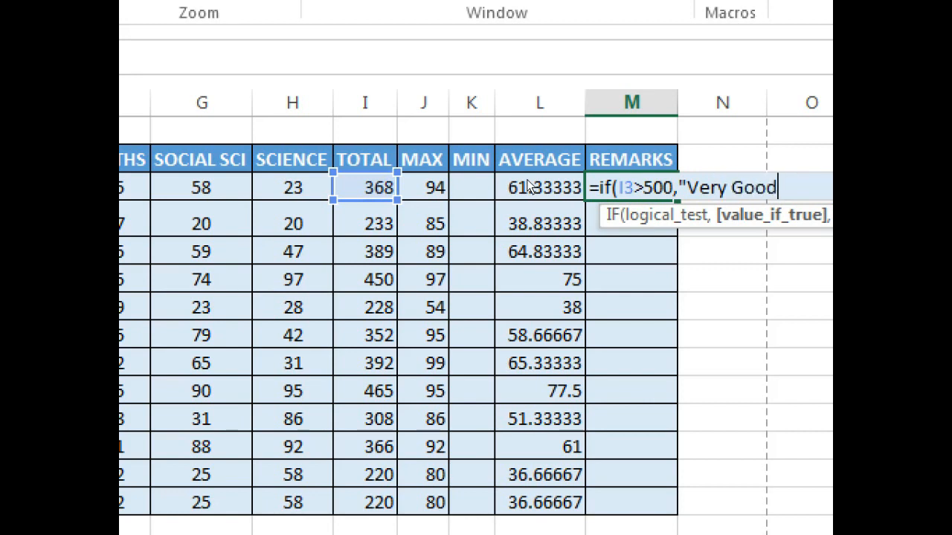
text(","Good")
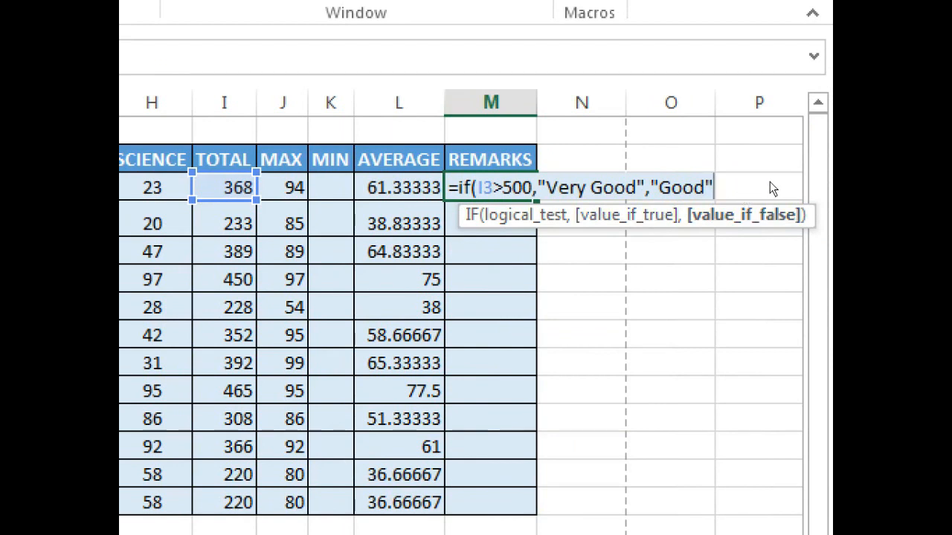
text())
key(Return)
key(Up)
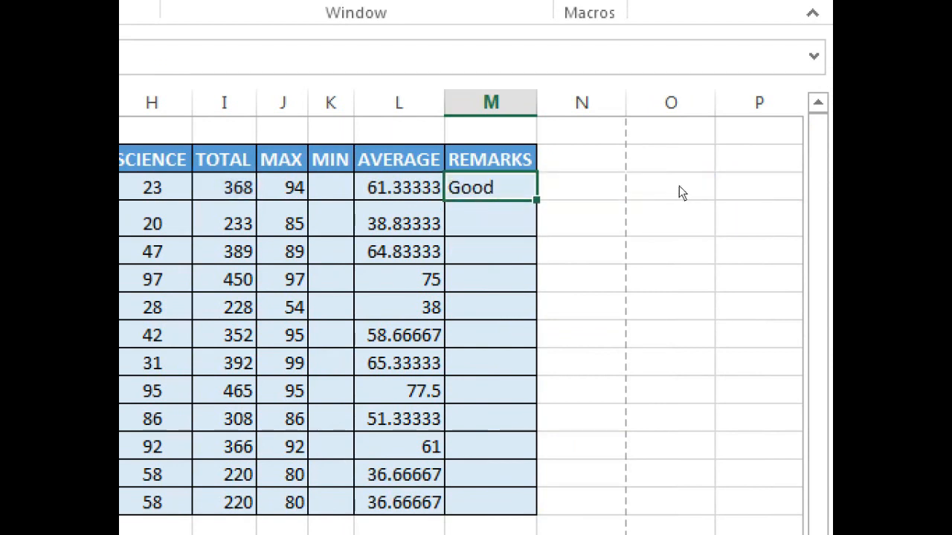
double_click(536, 200)
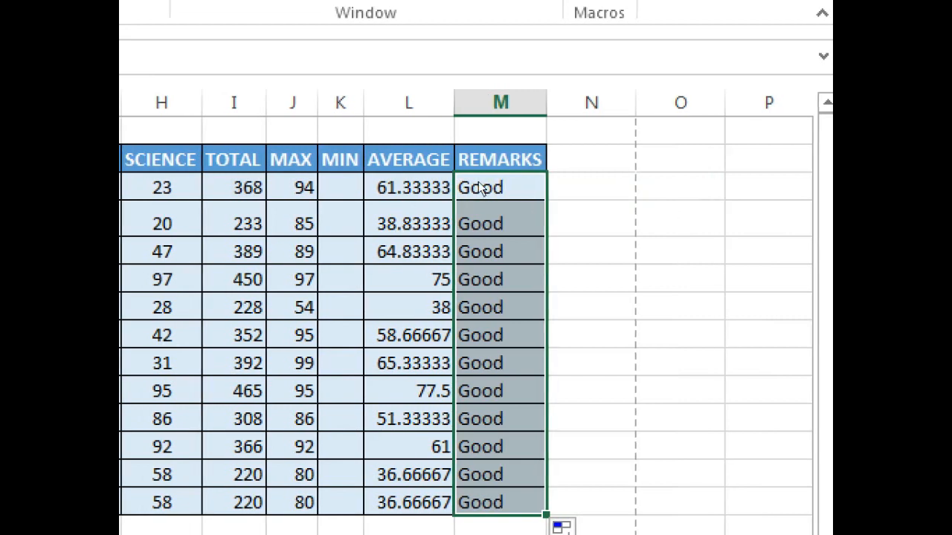
- Set the first student's SCIENCE and SOCIAL SCI marks in row 3 to 99 each
key(Left)
key(Left)
key(Left)
key(Left)
key(Left)
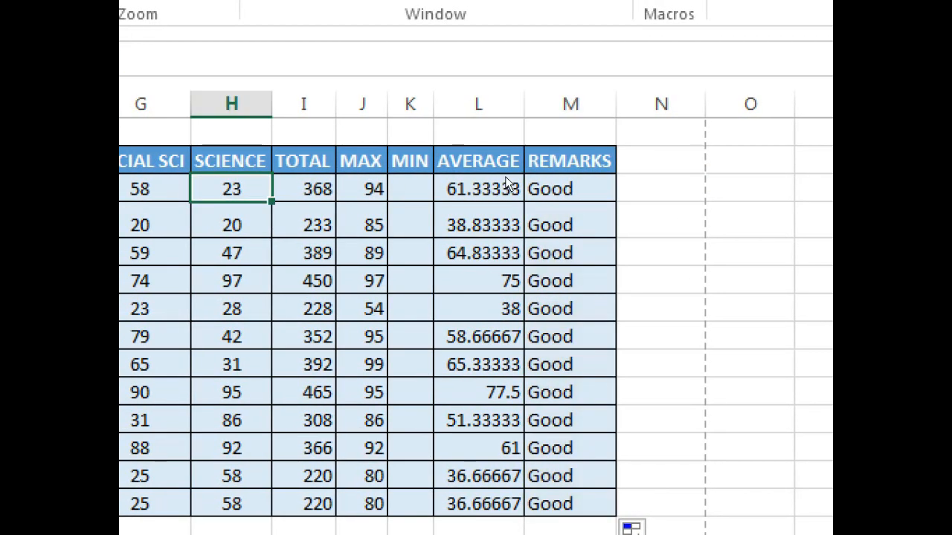
text(99)
key(Return)
key(Left)
key(Up)
text(99)
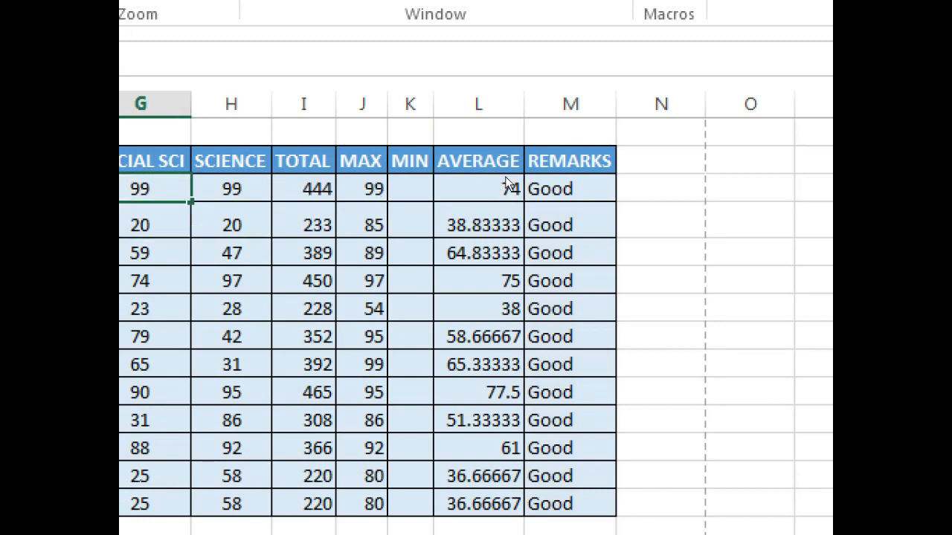
key(Return)
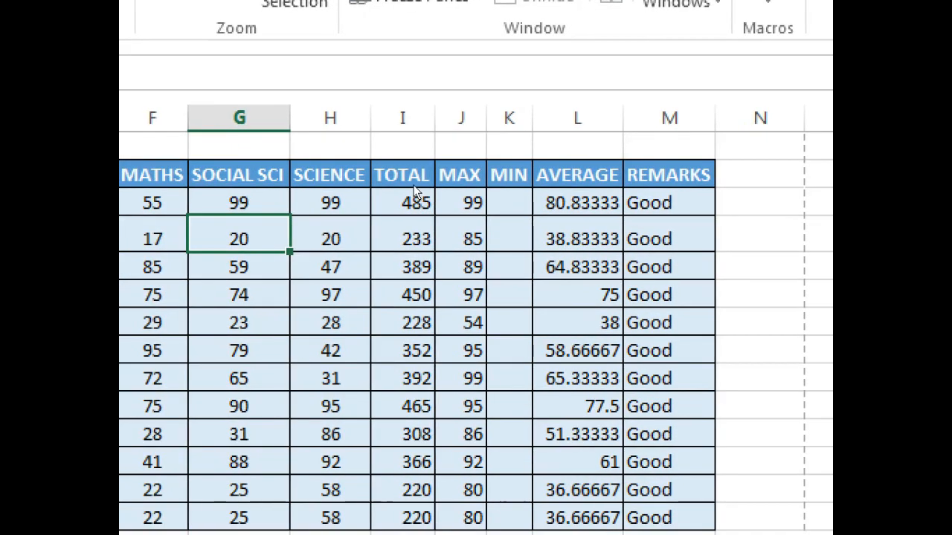
- Set the first student's MATHS mark in F3 to 99
key(Up)
key(Left)
key(BackSpace)
text(99)
key(Return)
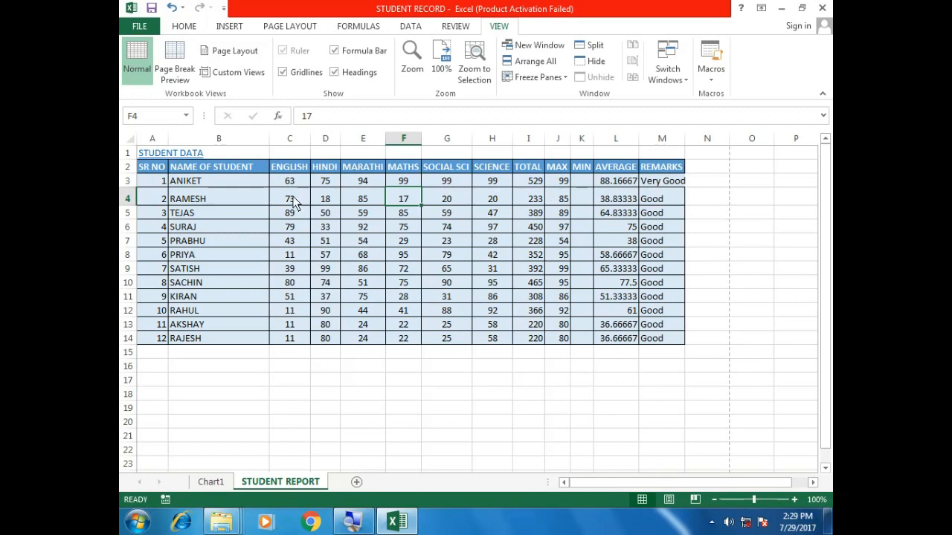
click(186, 31)
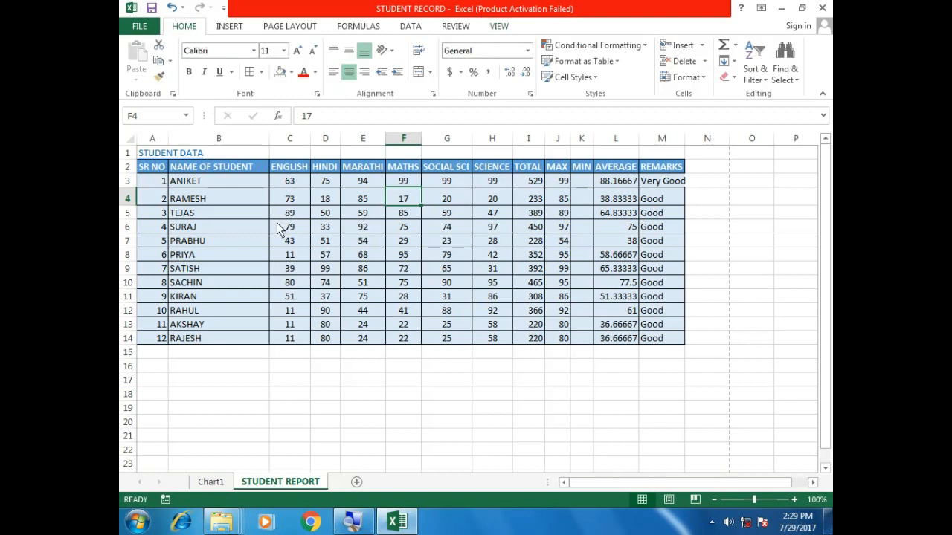